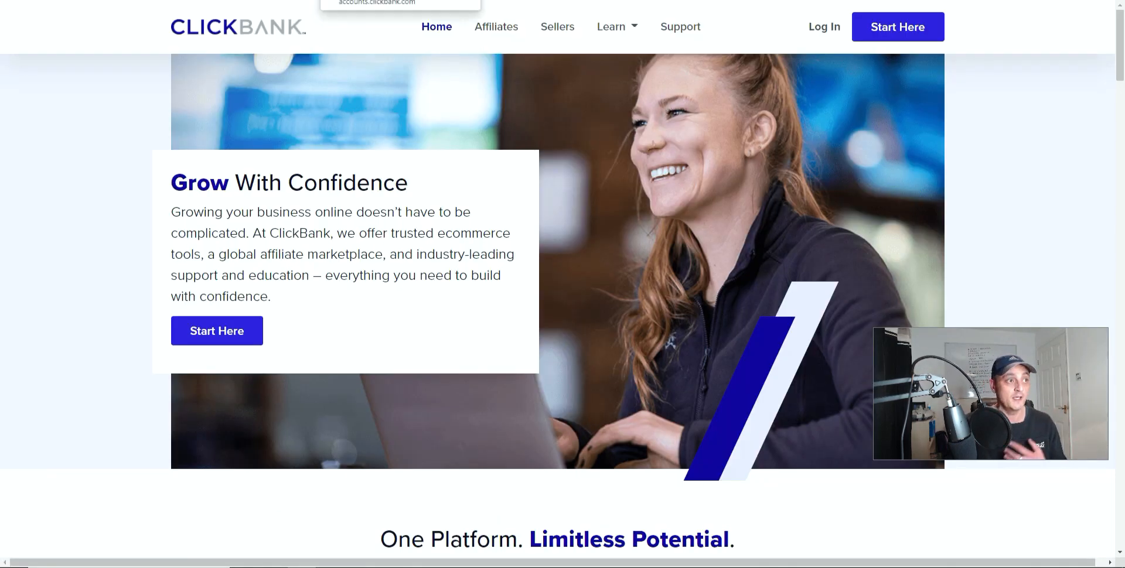
click(340, 0)
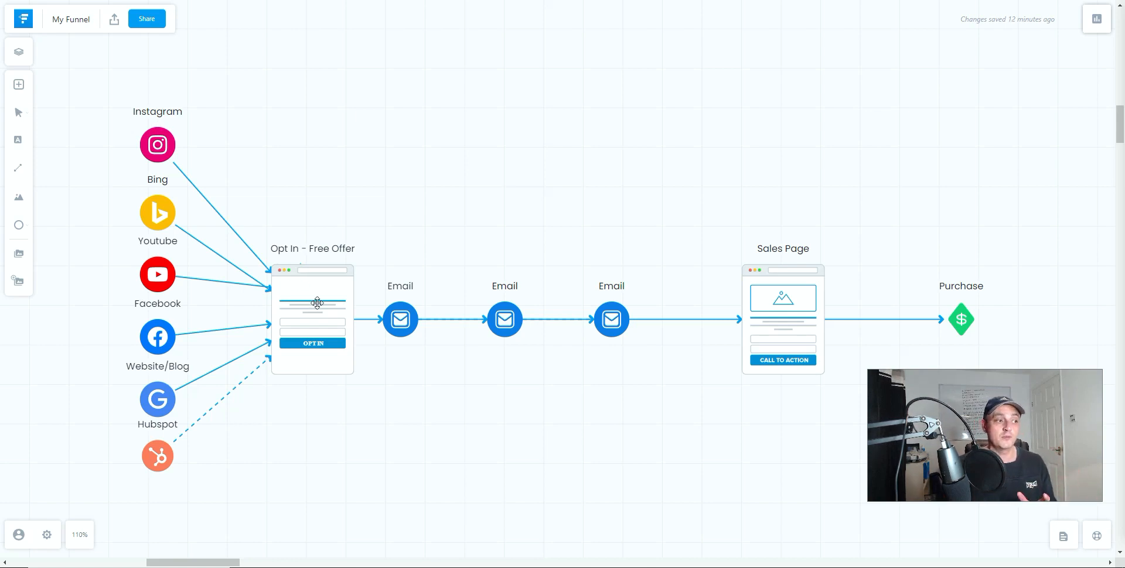
drag(317, 304, 327, 303)
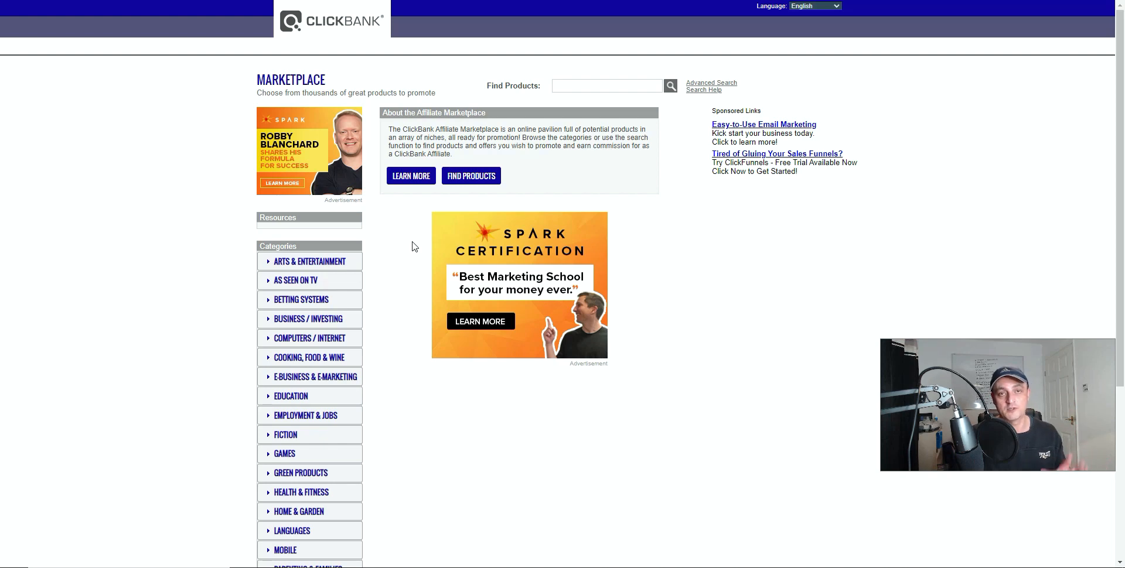
- Open the Cooking, Food & Wine category in the ClickBank marketplace
scroll(412, 246, down, 3)
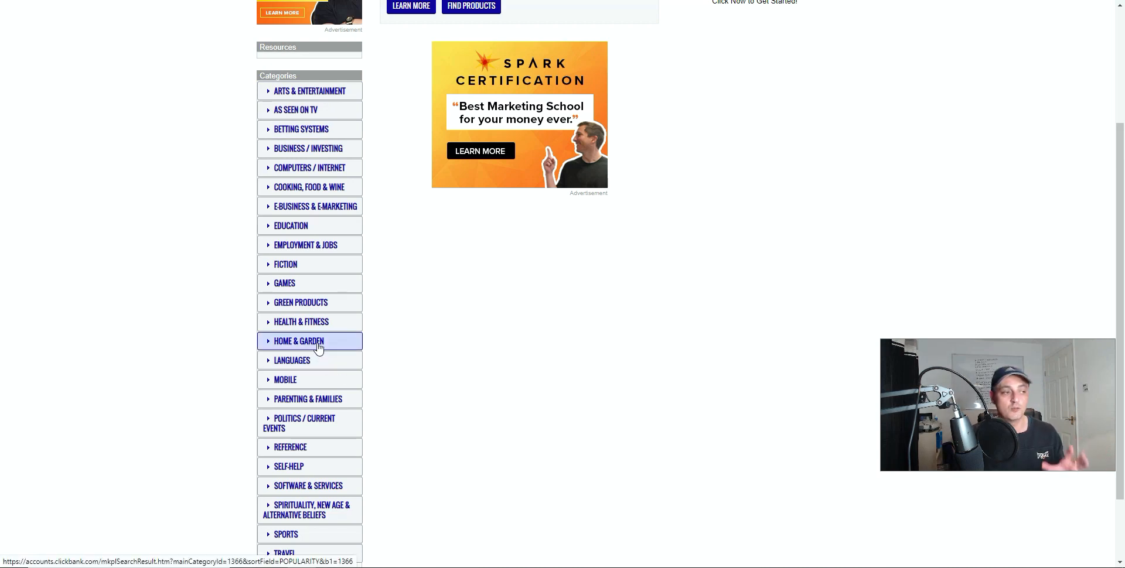
scroll(418, 345, up, 2)
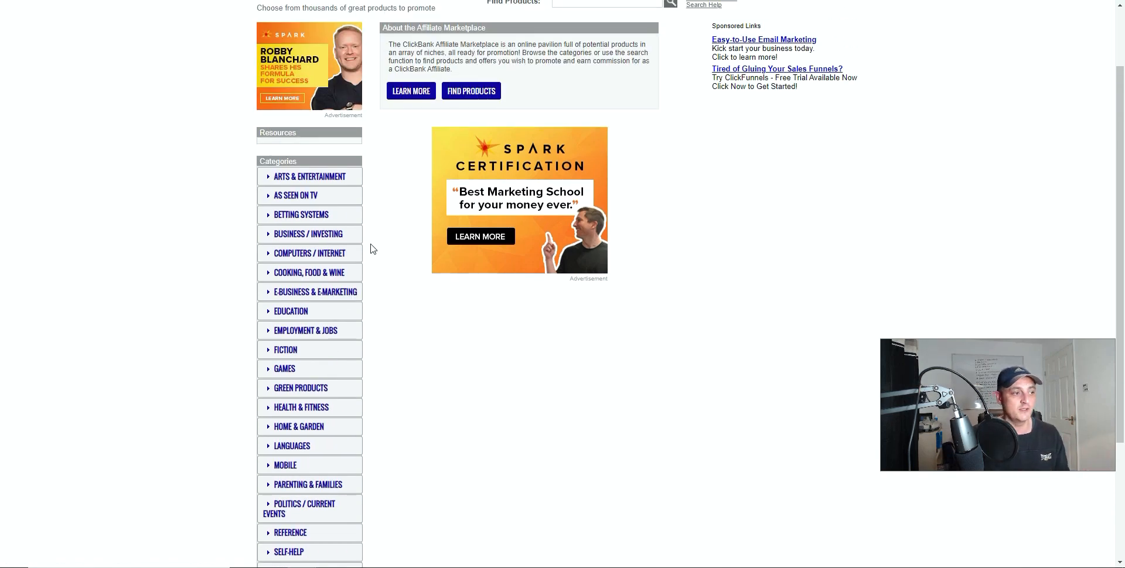
click(306, 269)
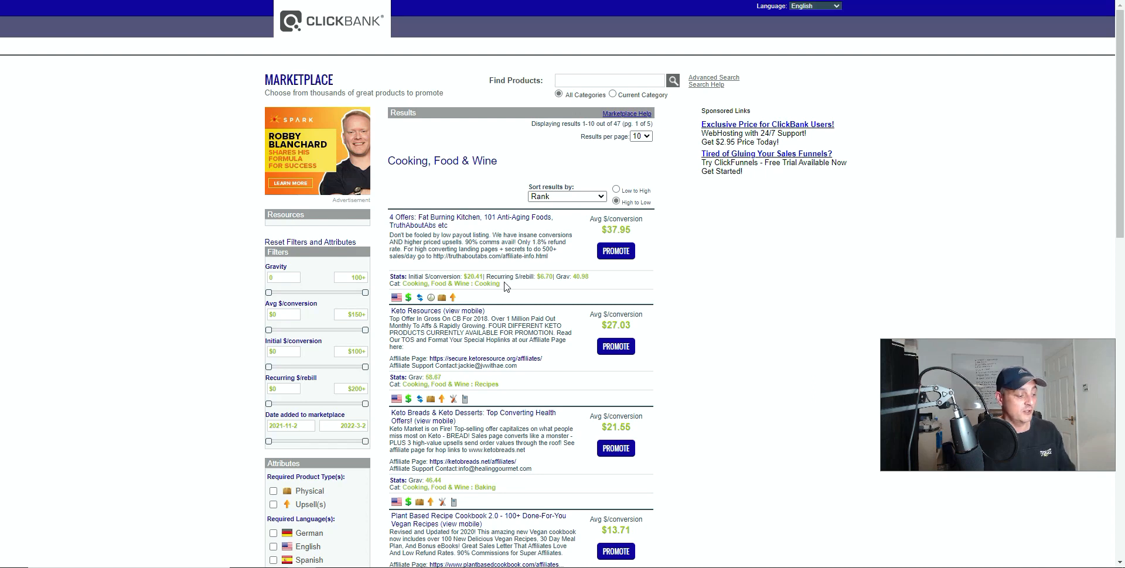
- Examine the gravity statistic of the first Cooking, Food & Wine offer and compare it with the Recession Profit Secrets listing
key(ctrl+plus)
key(ctrl+plus)
key(ctrl+plus)
key(ctrl+plus)
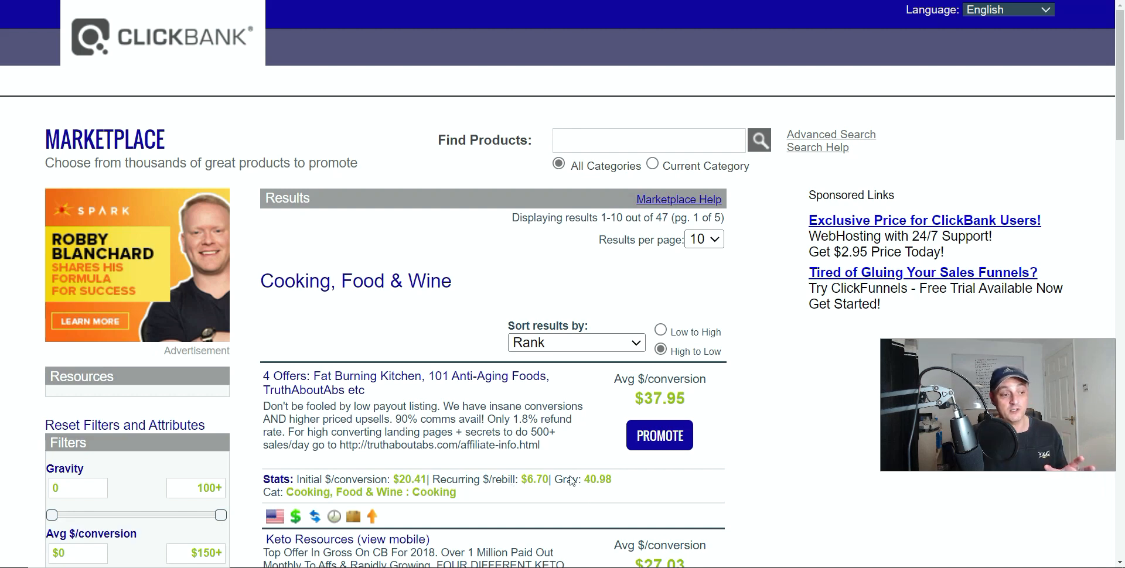
drag(553, 482, 590, 494)
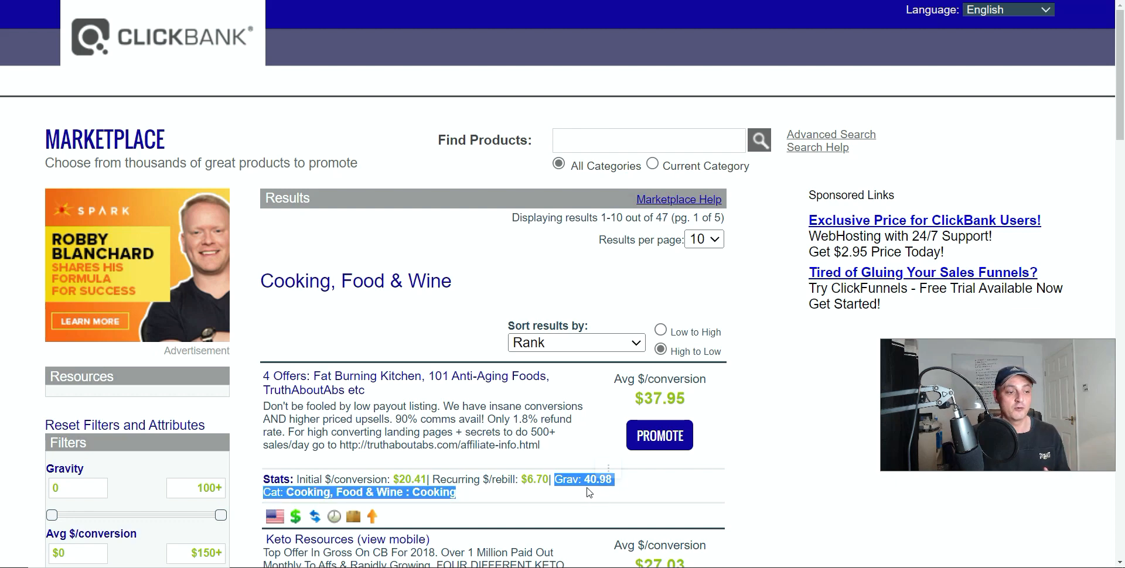
click(586, 494)
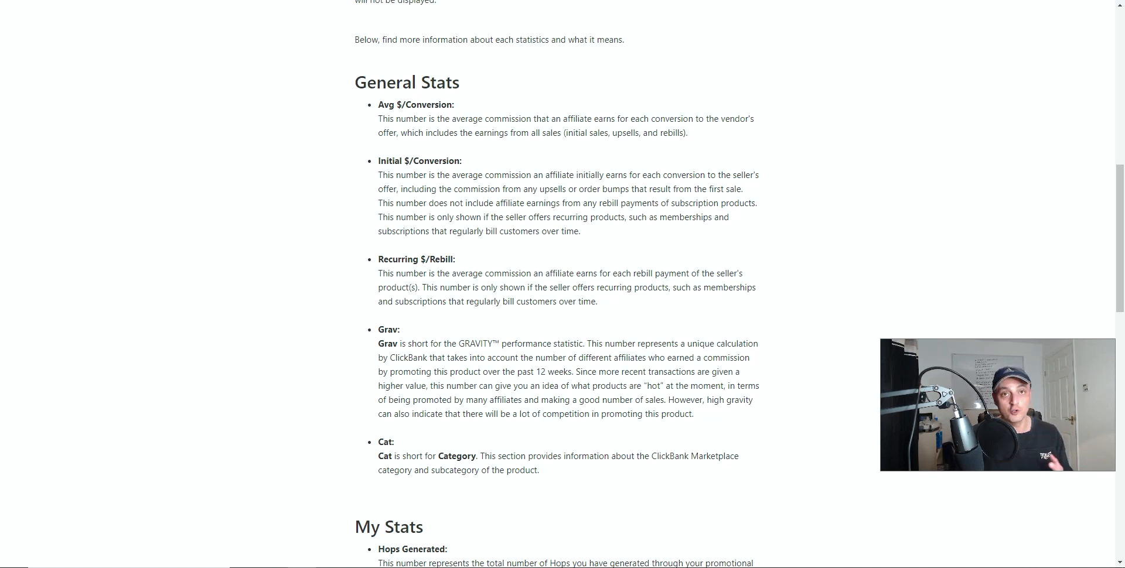
click(434, 0)
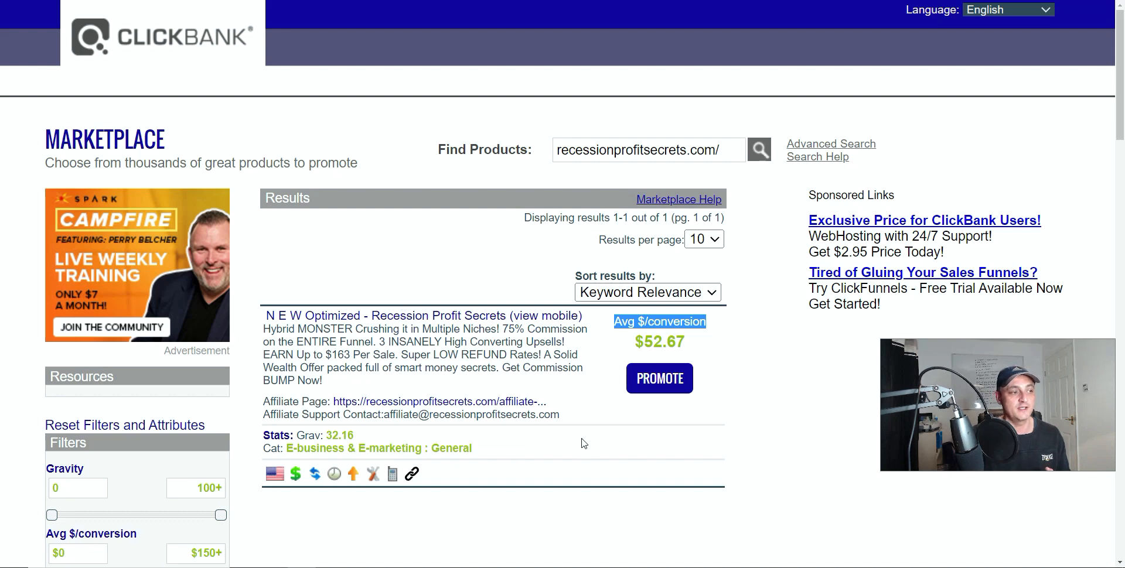
click(363, 0)
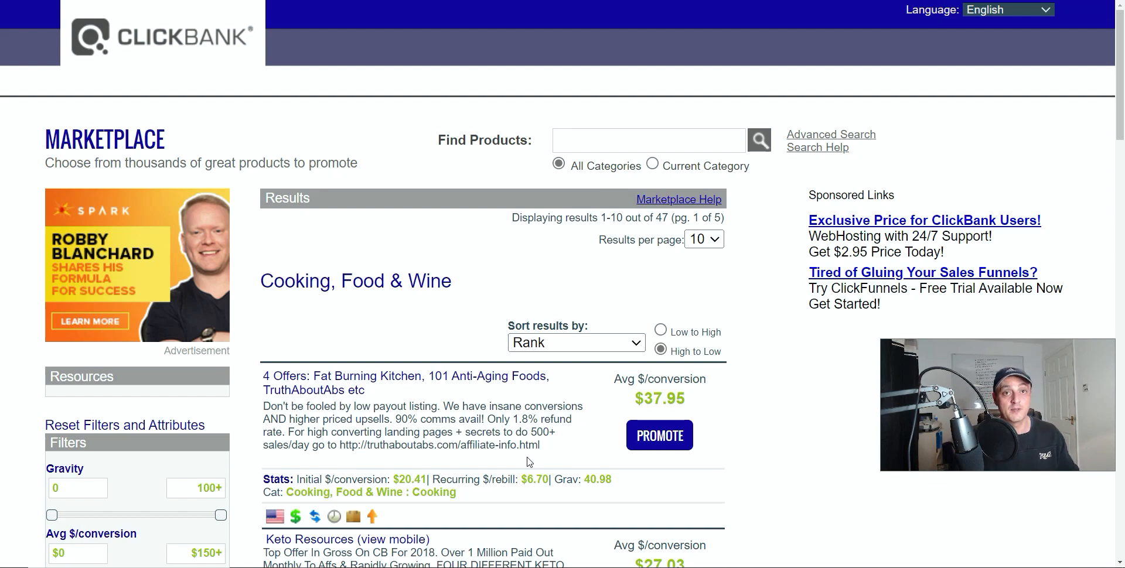
- Browse the Cooking, Food & Wine offers and open the affiliate page of the Keto Breads & Keto Desserts offer
key(ctrl+minus)
key(ctrl+minus)
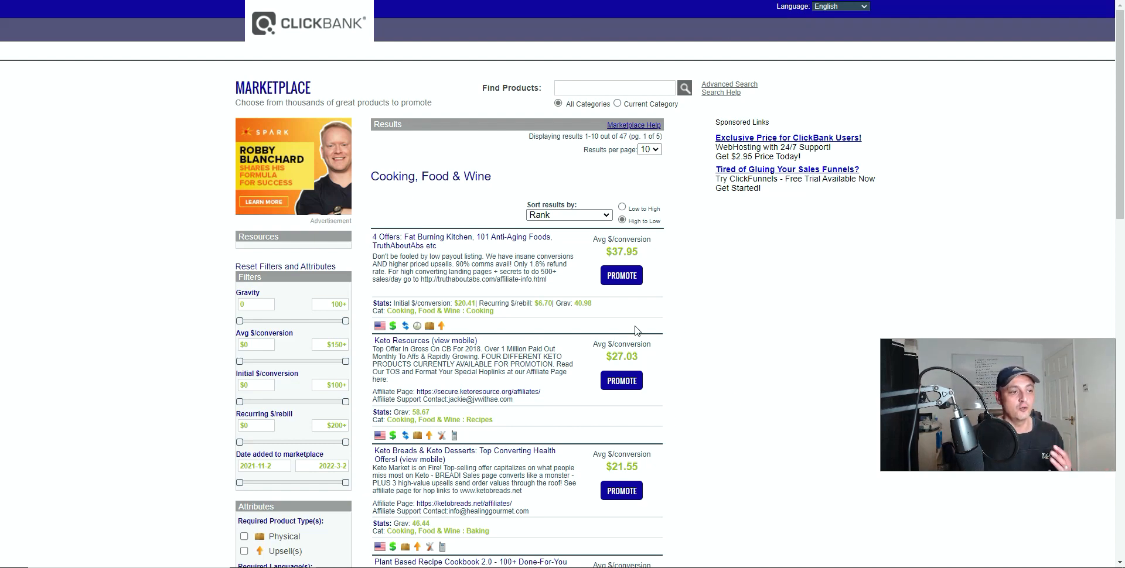
scroll(662, 439, down, 1)
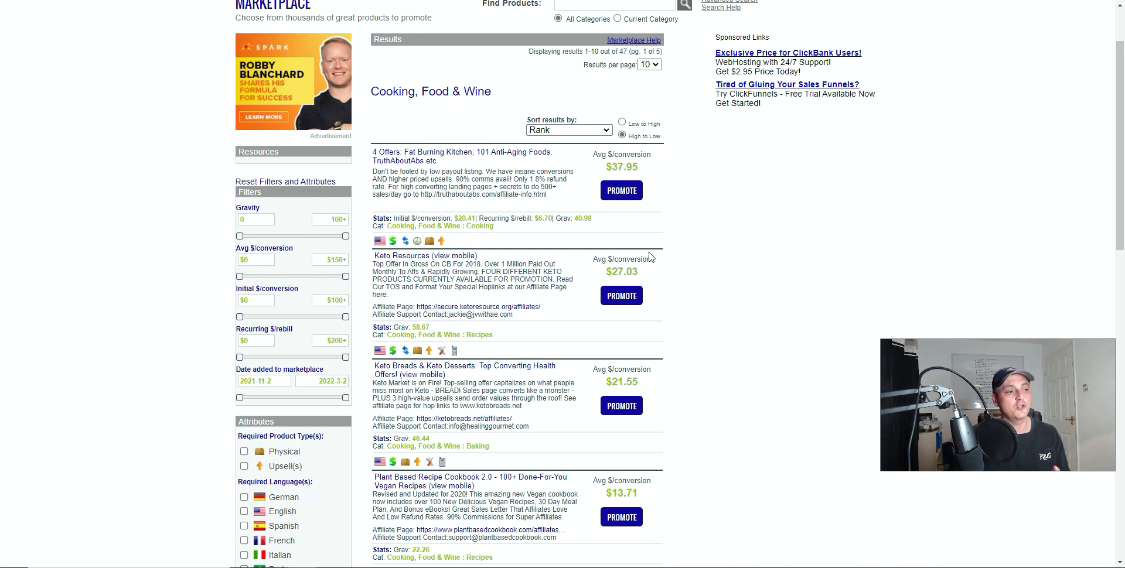
scroll(688, 258, down, 3)
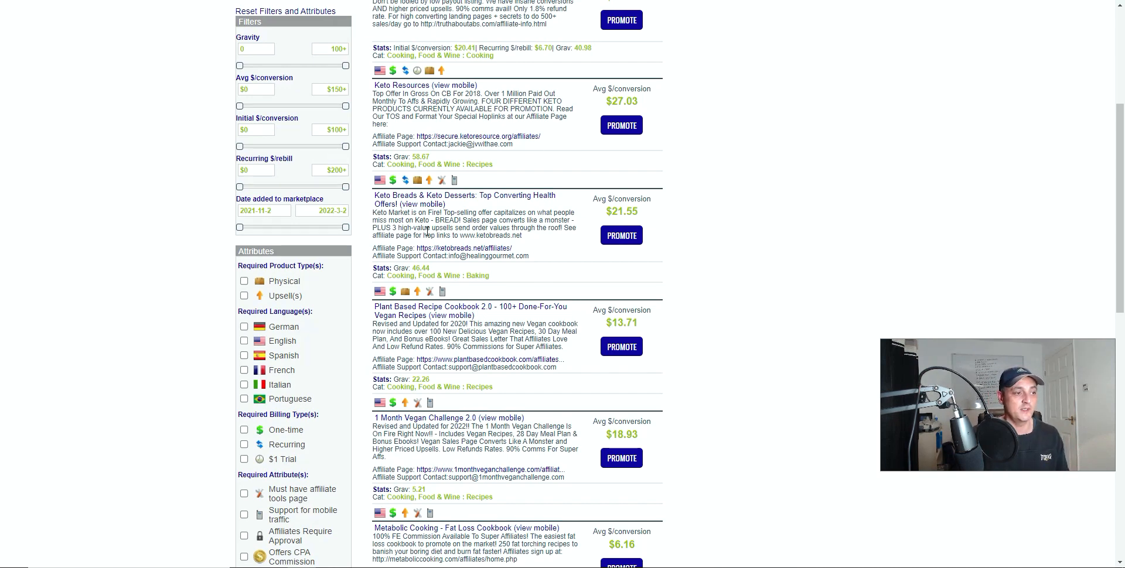
key(ctrl+minus)
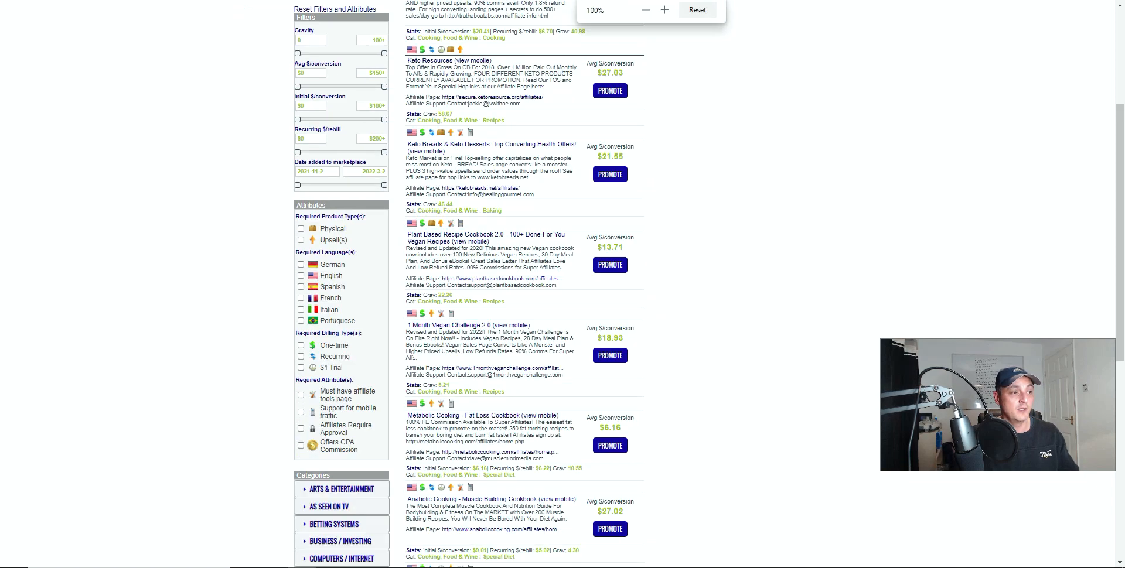
key(ctrl+plus)
key(ctrl+plus)
key(ctrl+plus)
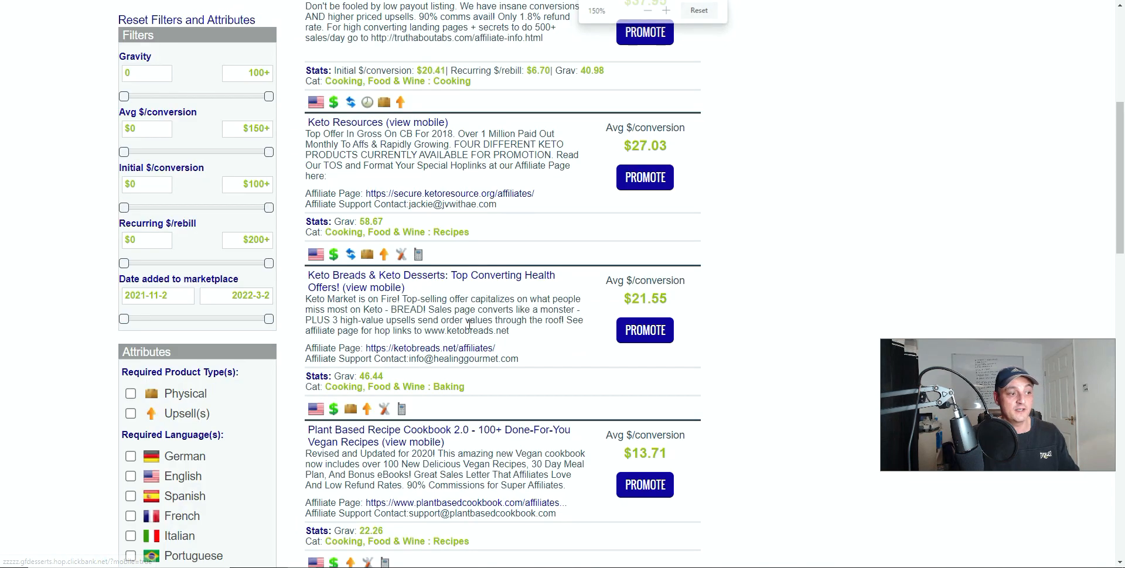
click(417, 350)
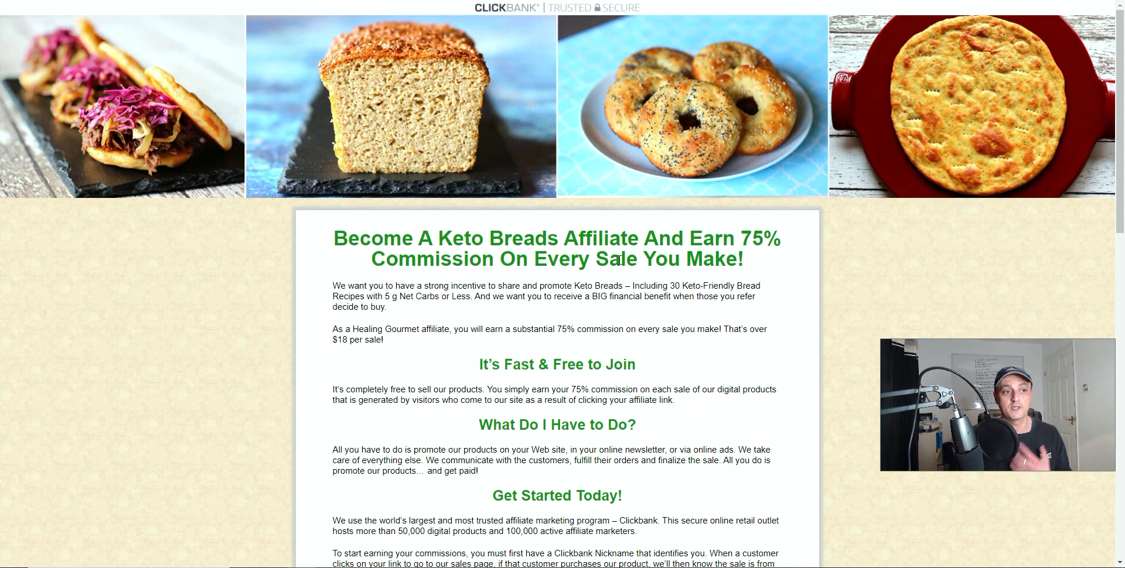
- Read through the Keto Breads affiliate page, including its commission terms, joining steps and affiliate link formats
scroll(619, 261, down, 6)
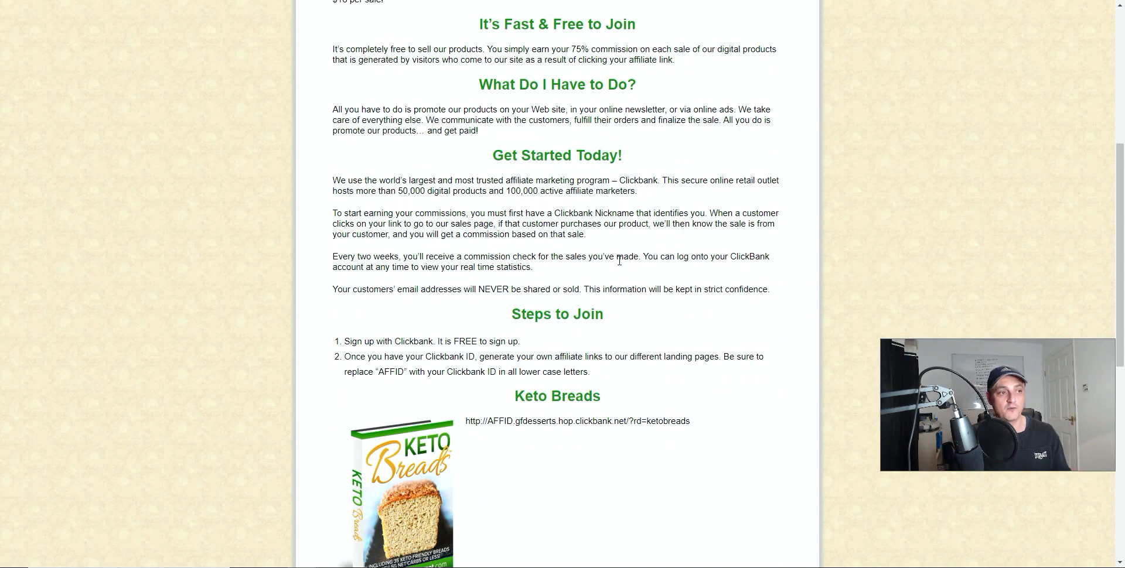
scroll(620, 261, down, 7)
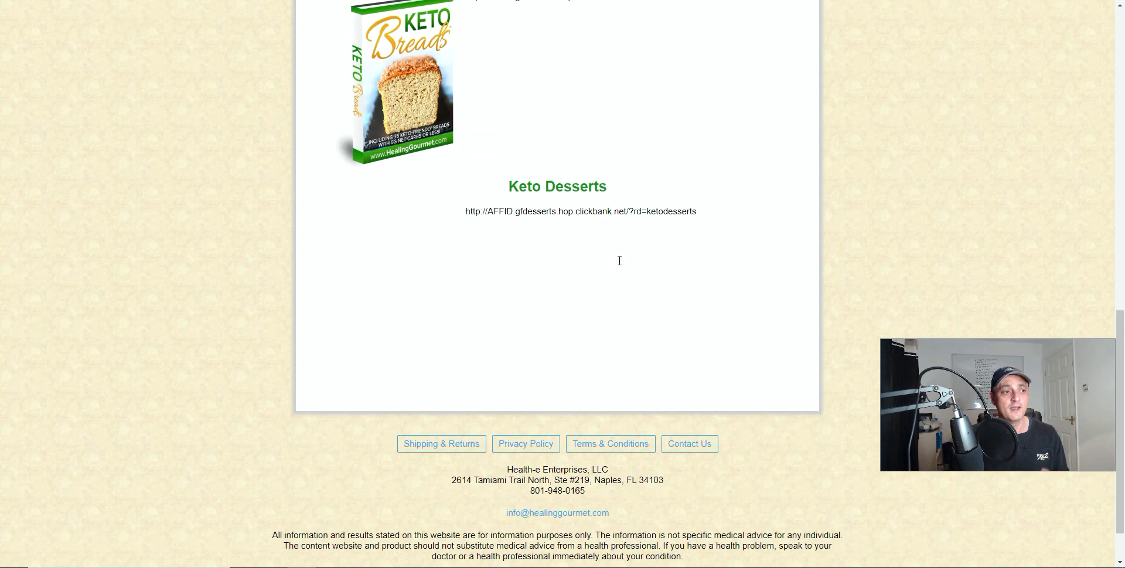
scroll(619, 260, up, 10)
scroll(619, 260, up, 3)
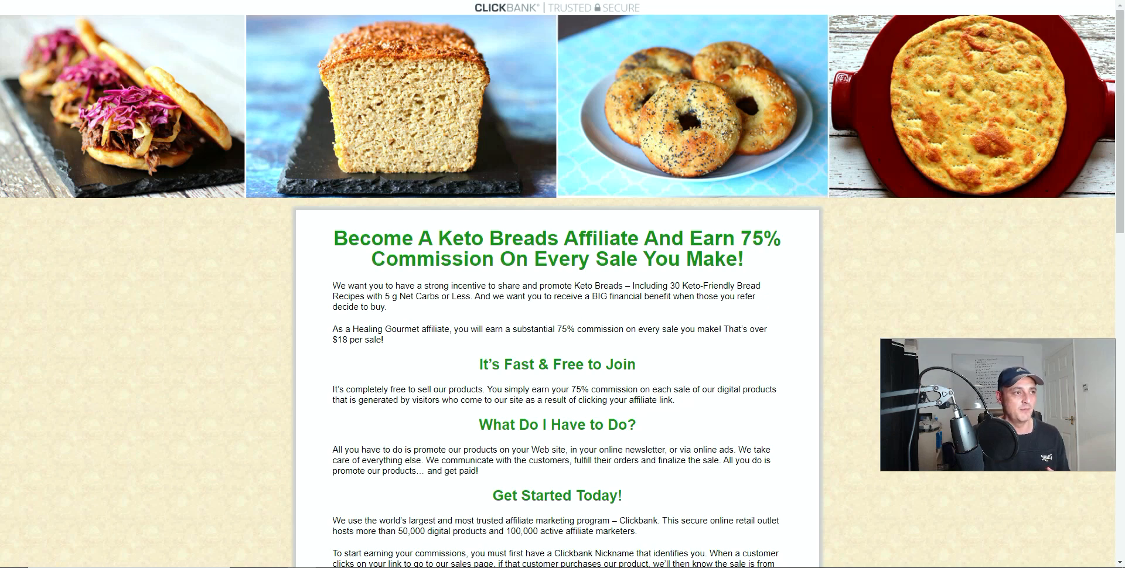
- Review the Recession Profit Secrets affiliate tools page, covering the funnel overview and the Links, Email Swipes, Banners and FAQ sections
click(475, 0)
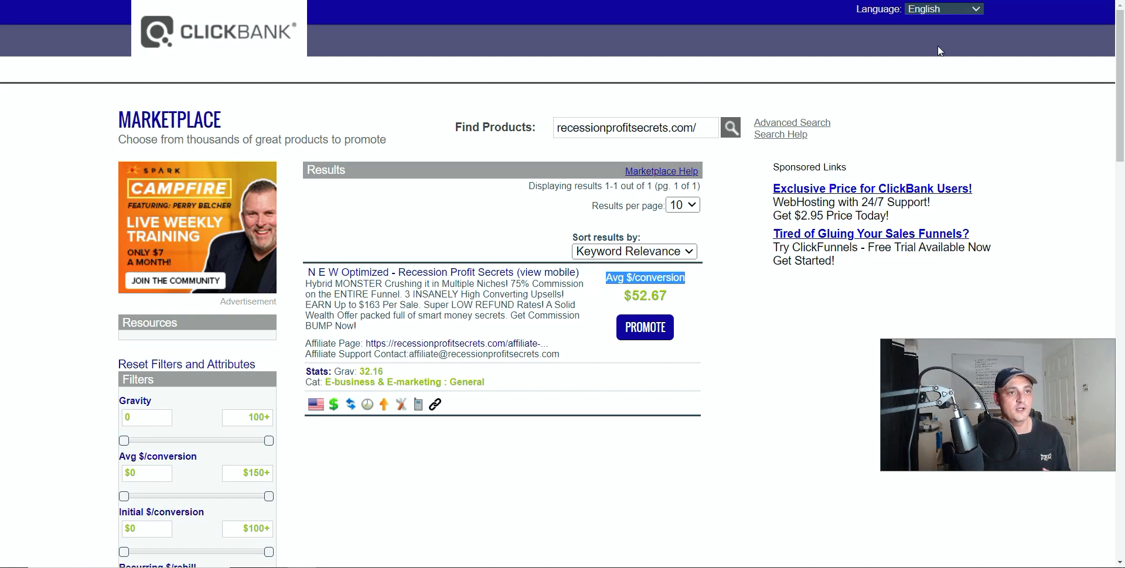
click(821, 0)
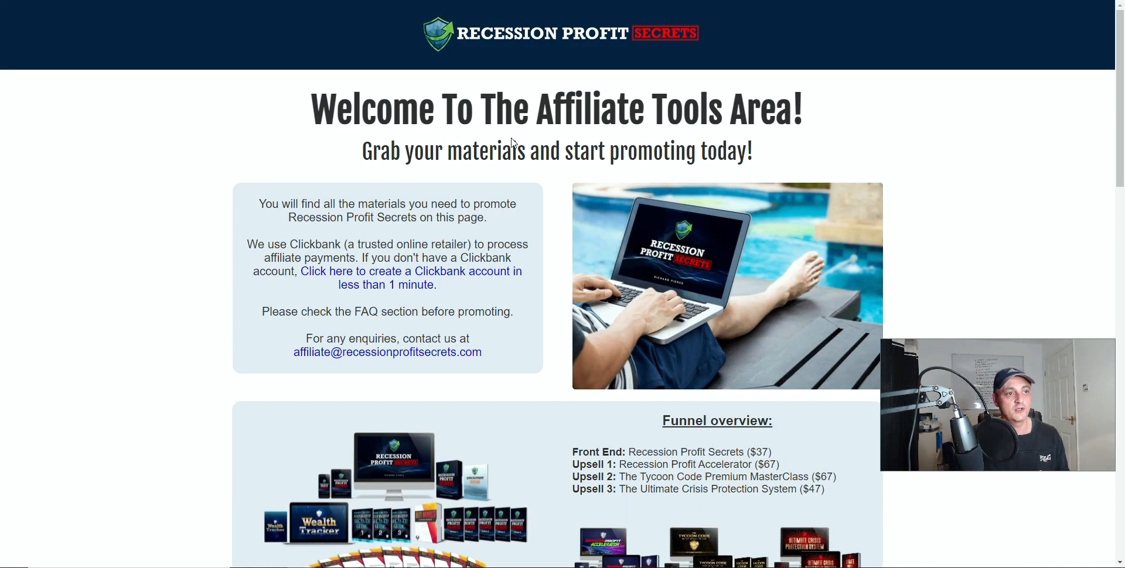
scroll(559, 142, down, 4)
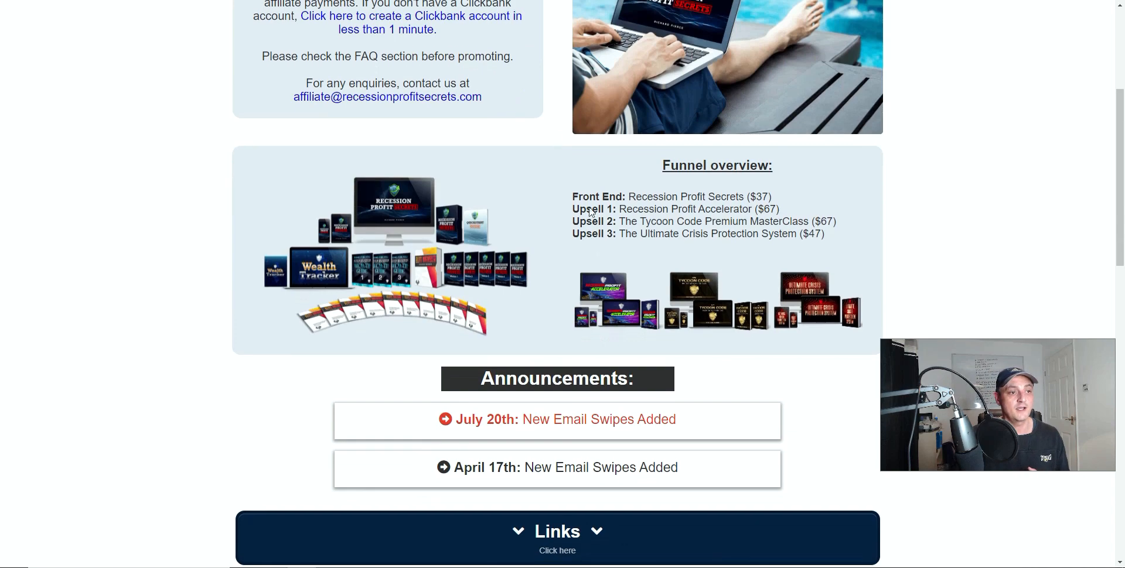
scroll(572, 193, down, 4)
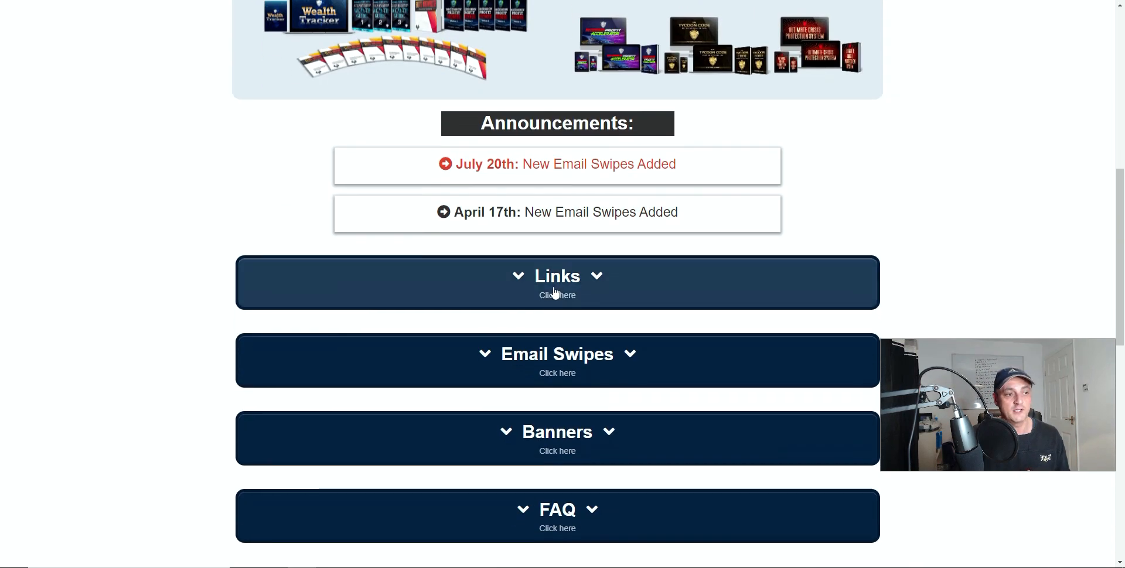
scroll(604, 319, down, 1)
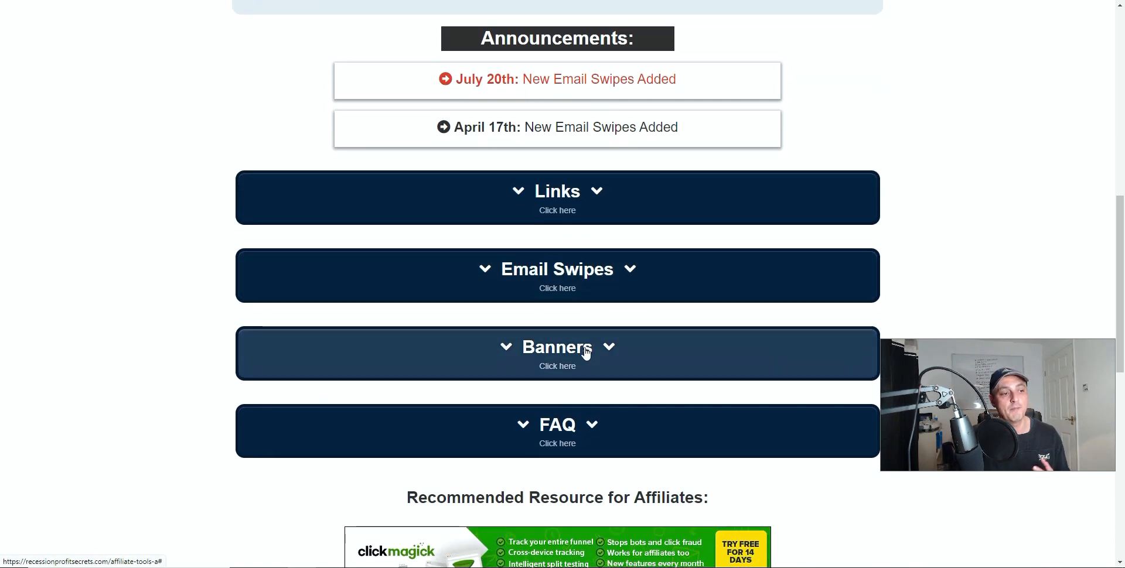
scroll(586, 350, down, 2)
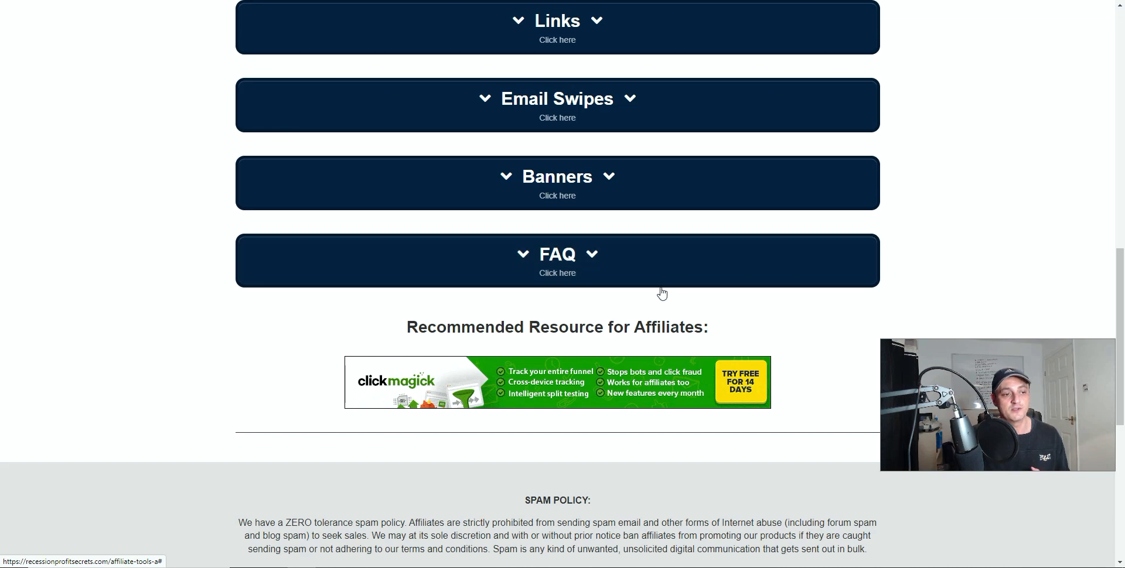
scroll(662, 293, up, 2)
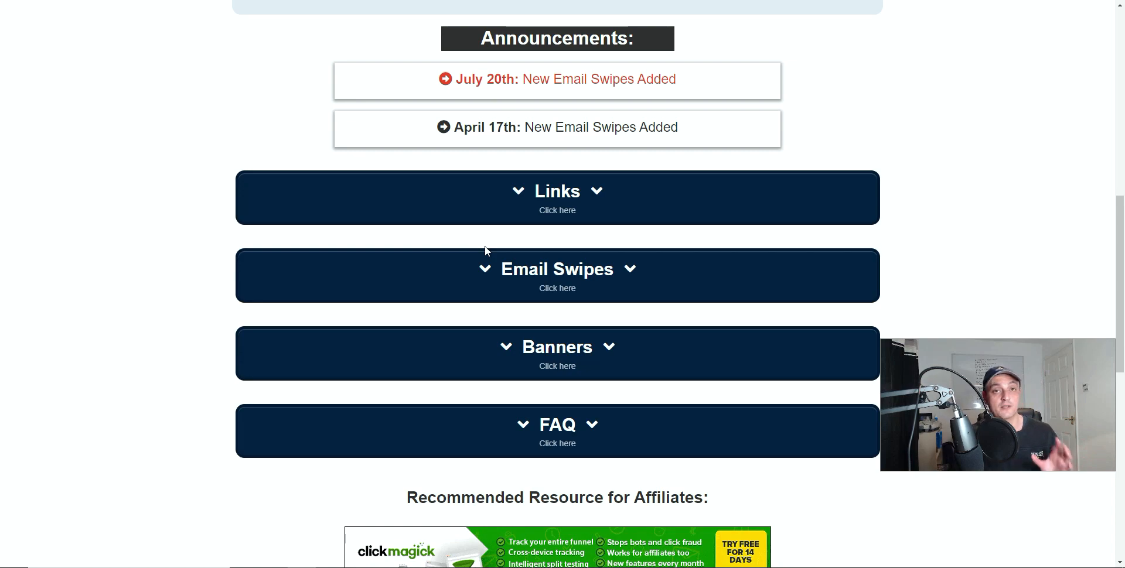
scroll(485, 251, up, 7)
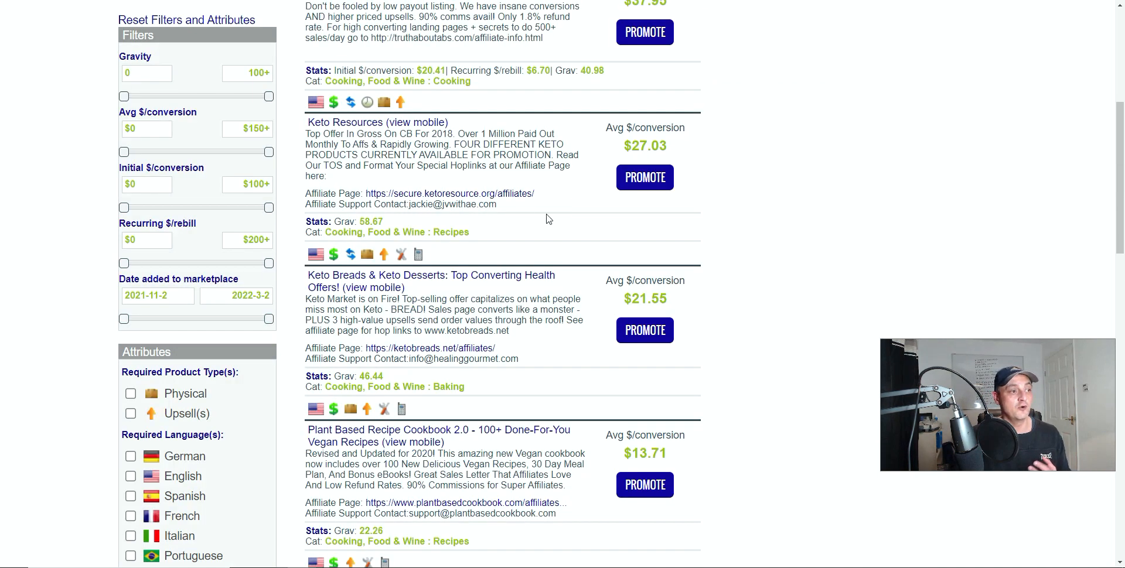
- Generate a HopLink for the Keto Resources offer using the first saved account nickname, and highlight the resulting link
scroll(567, 242, up, 2)
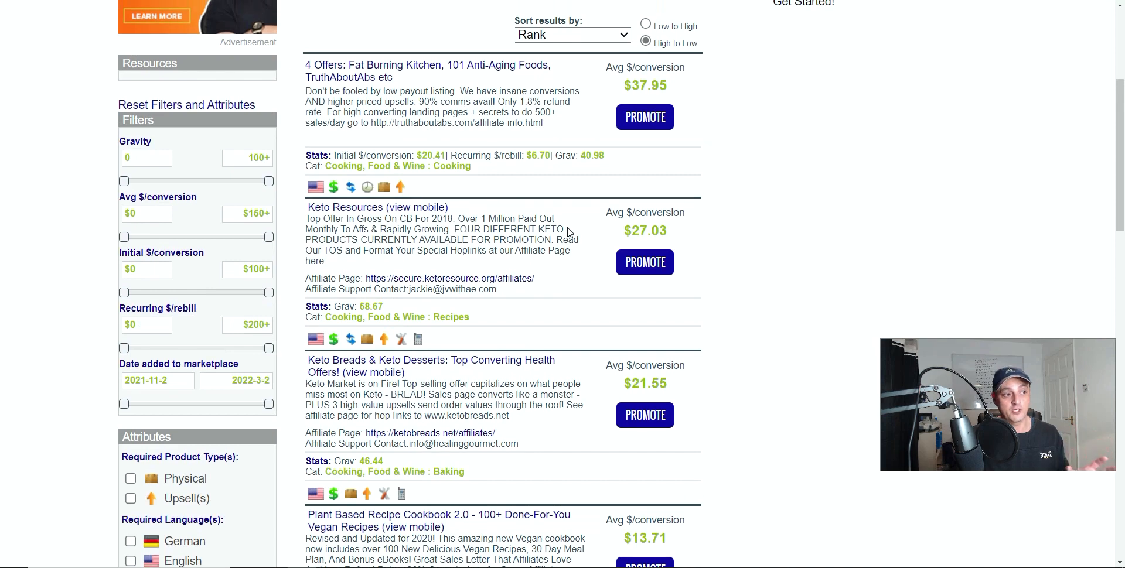
click(642, 266)
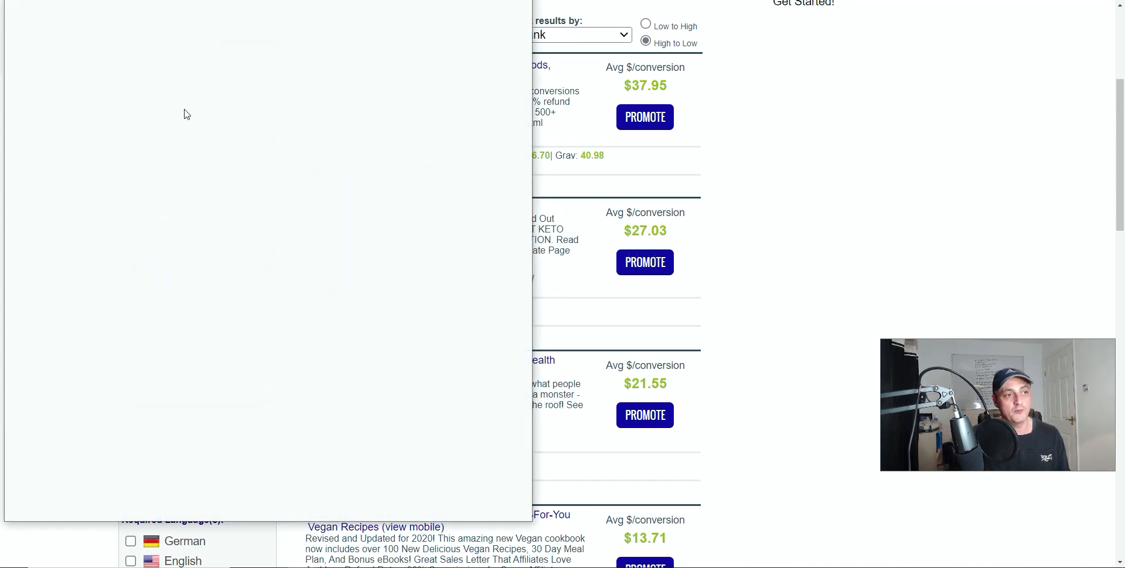
click(244, 136)
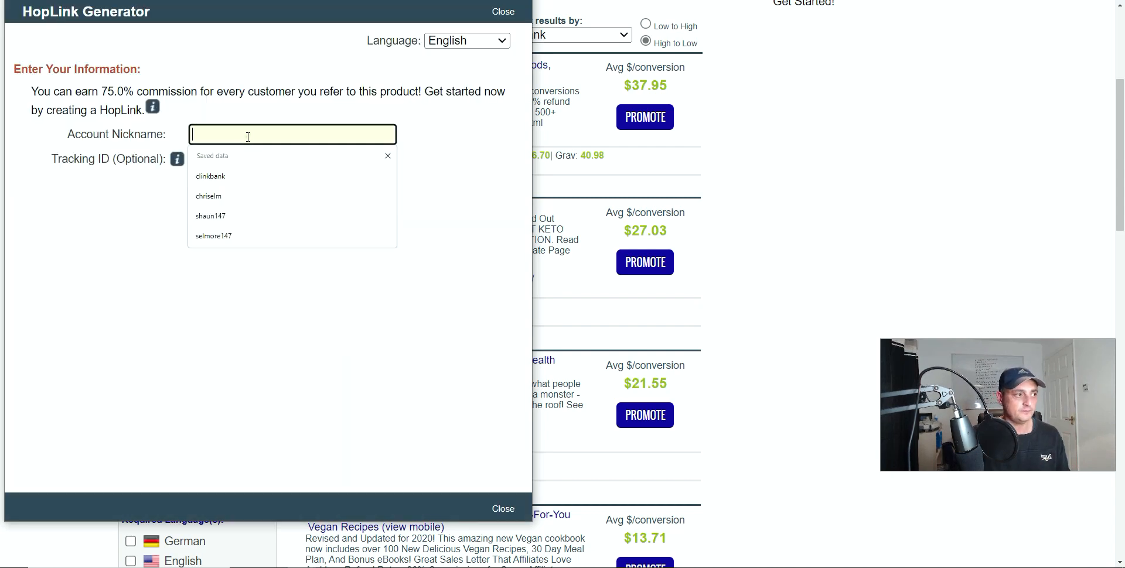
click(227, 174)
click(269, 197)
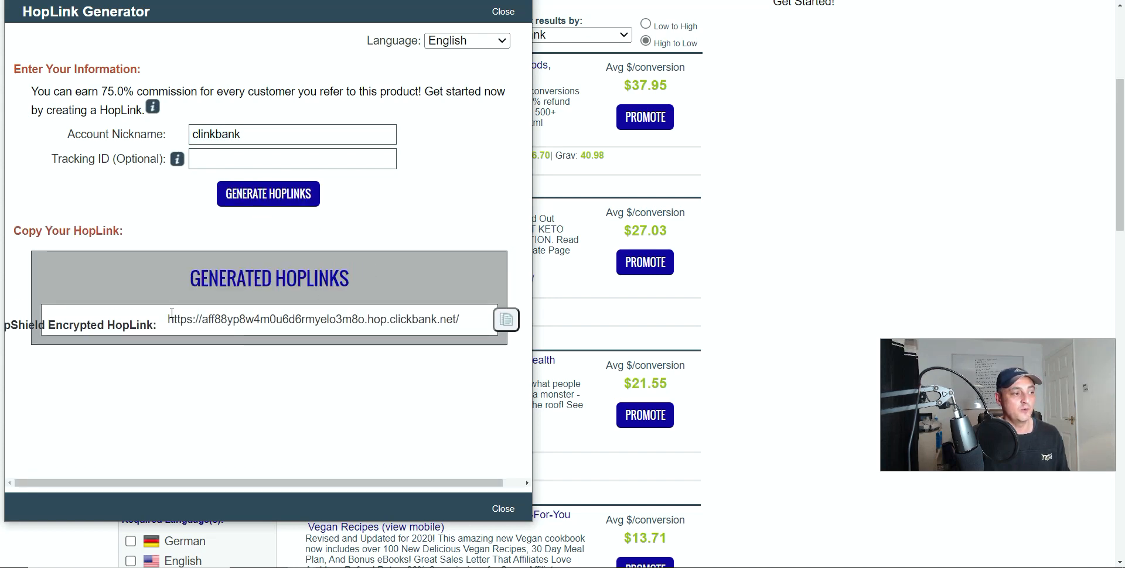
drag(167, 319, 483, 322)
click(565, 282)
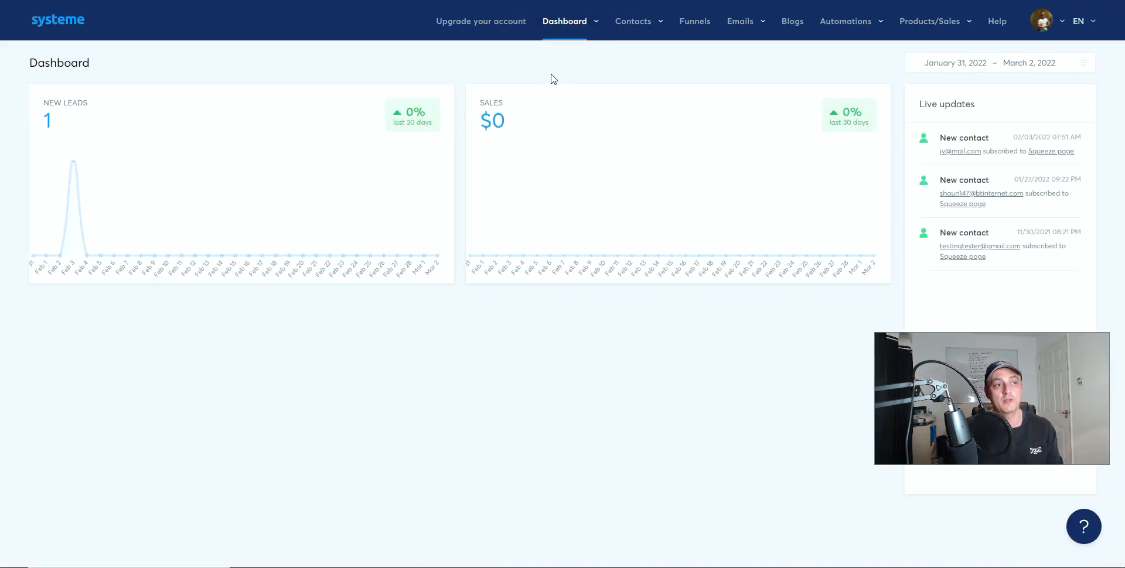
- Start creating a new funnel in systeme and check the offer's name on the Recession Profit Secrets affiliate page
click(701, 22)
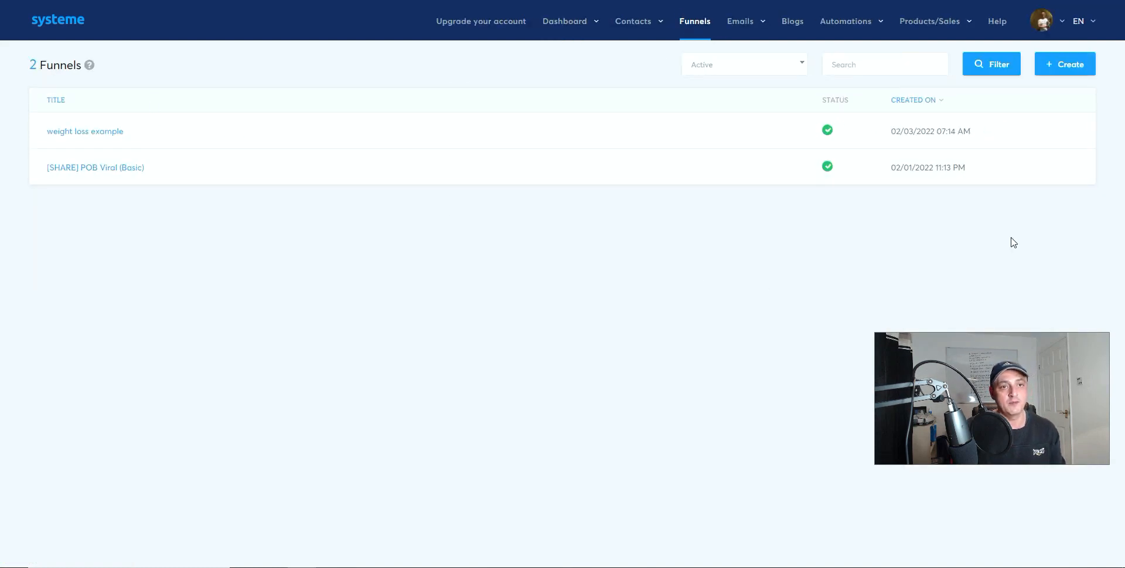
click(1065, 71)
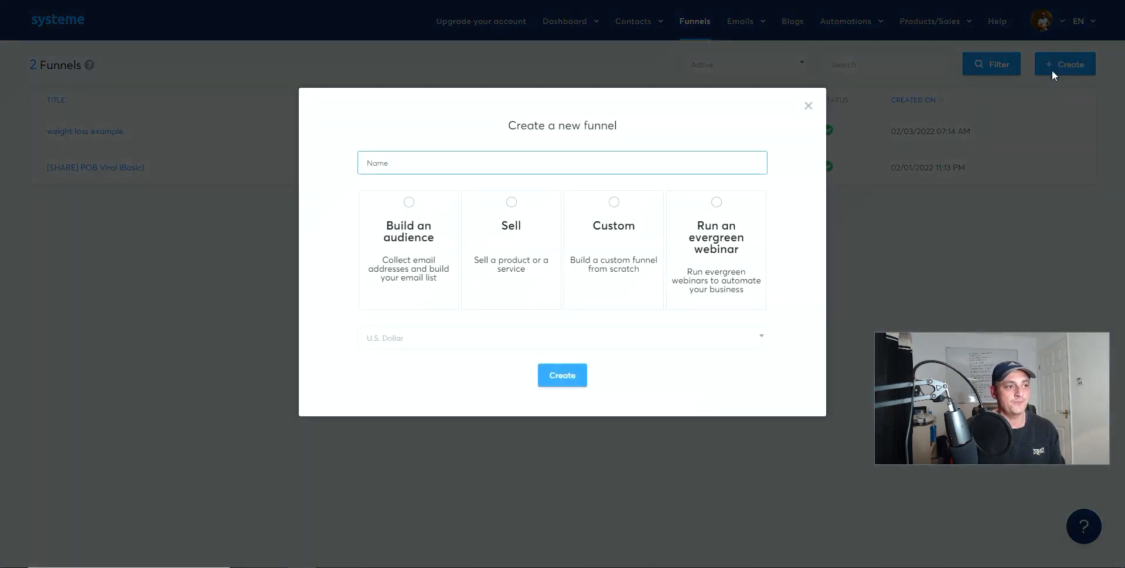
click(458, 163)
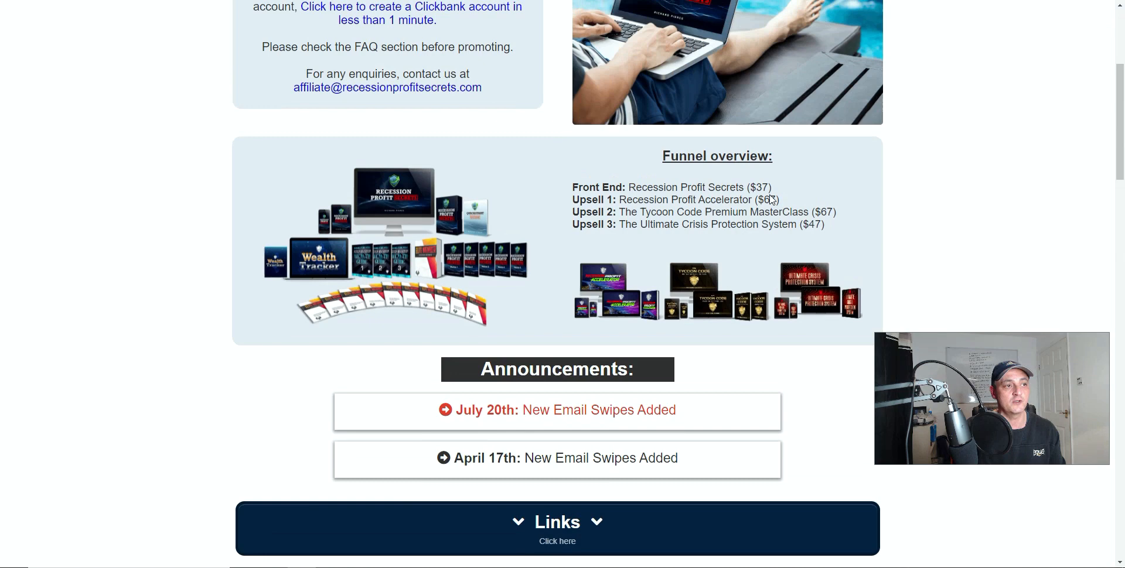
scroll(771, 200, up, 5)
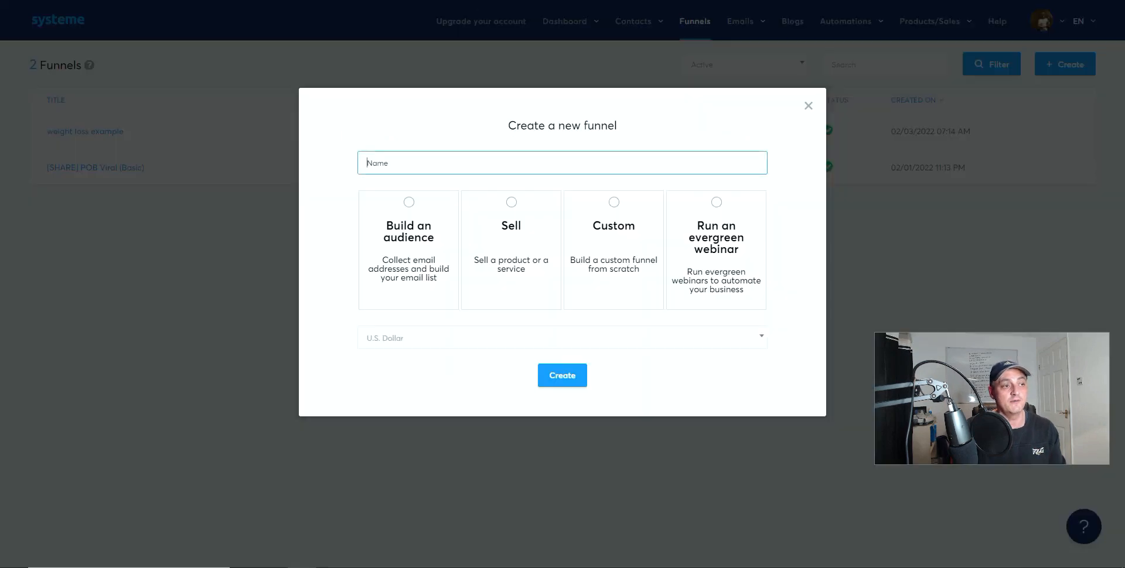
- Name the new funnel Recession Profit Secrets
click(407, 165)
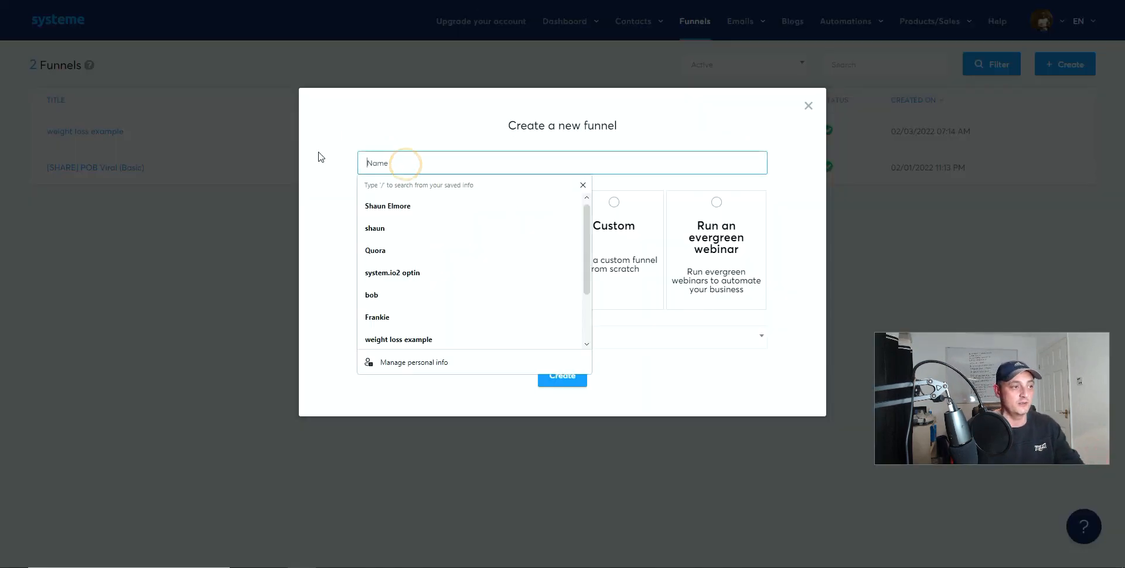
text(Re3ce)
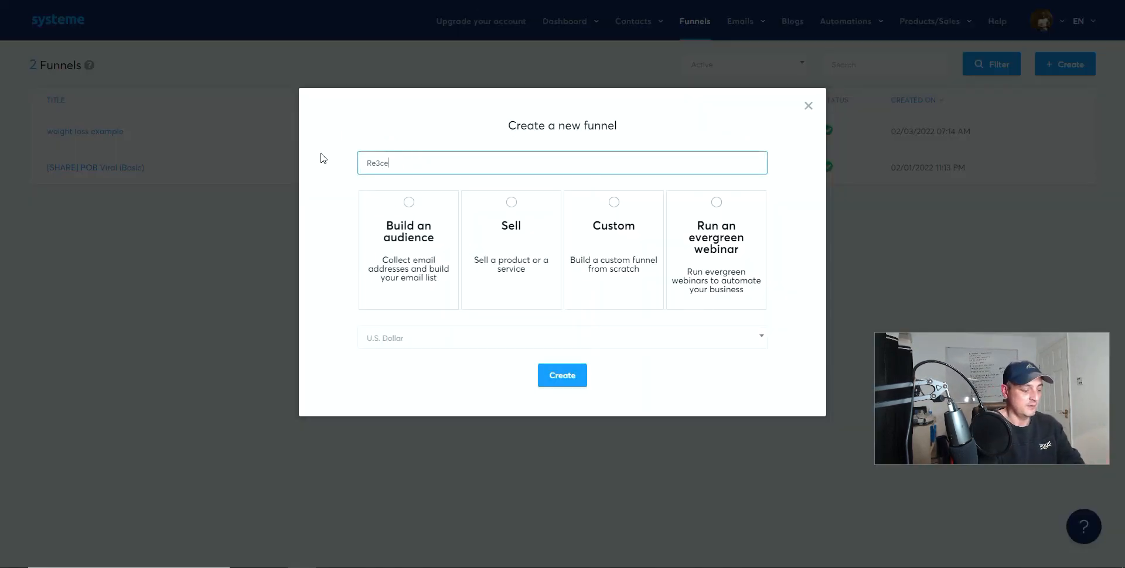
text(ssion)
key(BackSpace)
key(BackSpace)
key(BackSpace)
key(BackSpace)
key(BackSpace)
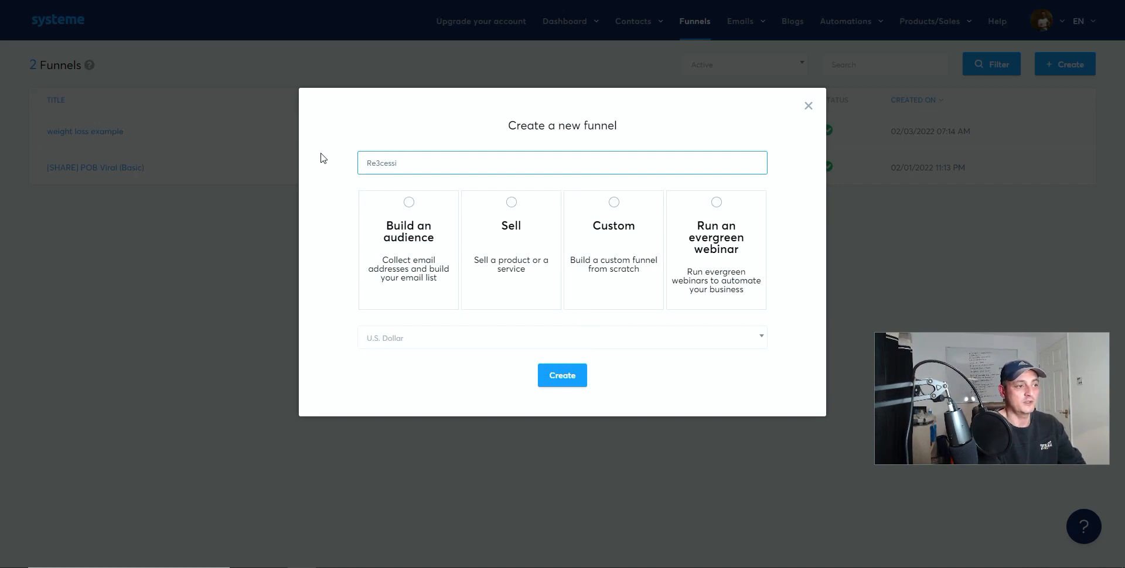
key(BackSpace)
key(BackSpace)
key(BackSpace)
text(ce)
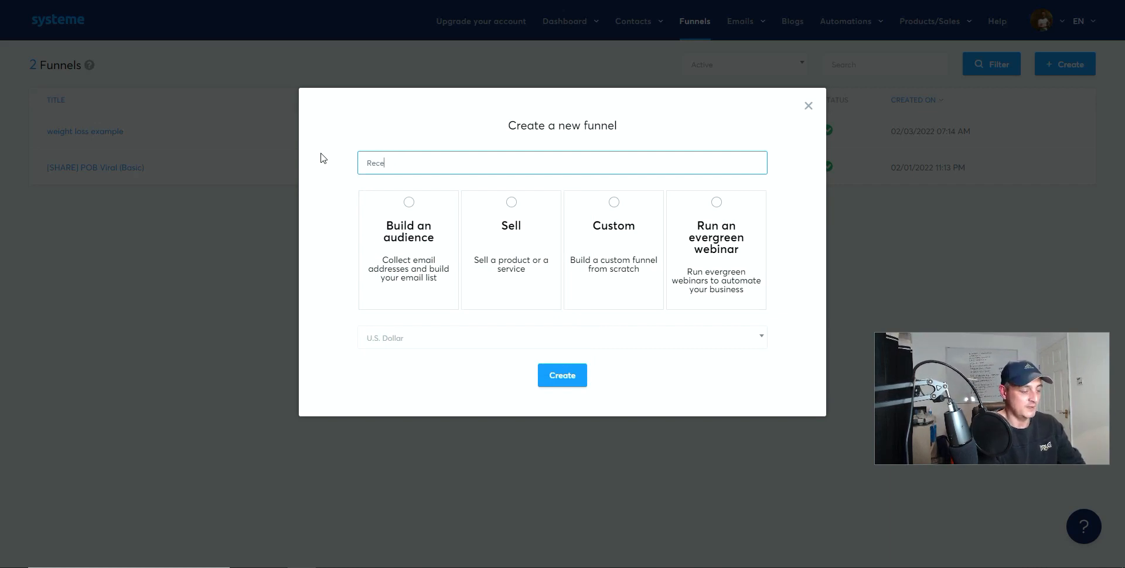
text(ssion Pro)
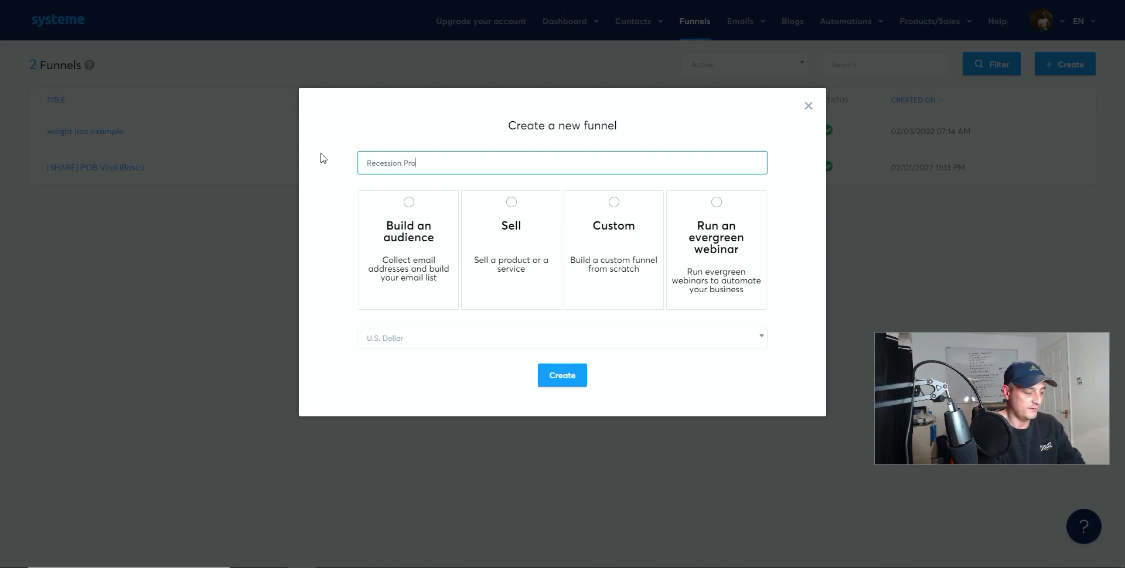
text(fit Secrets)
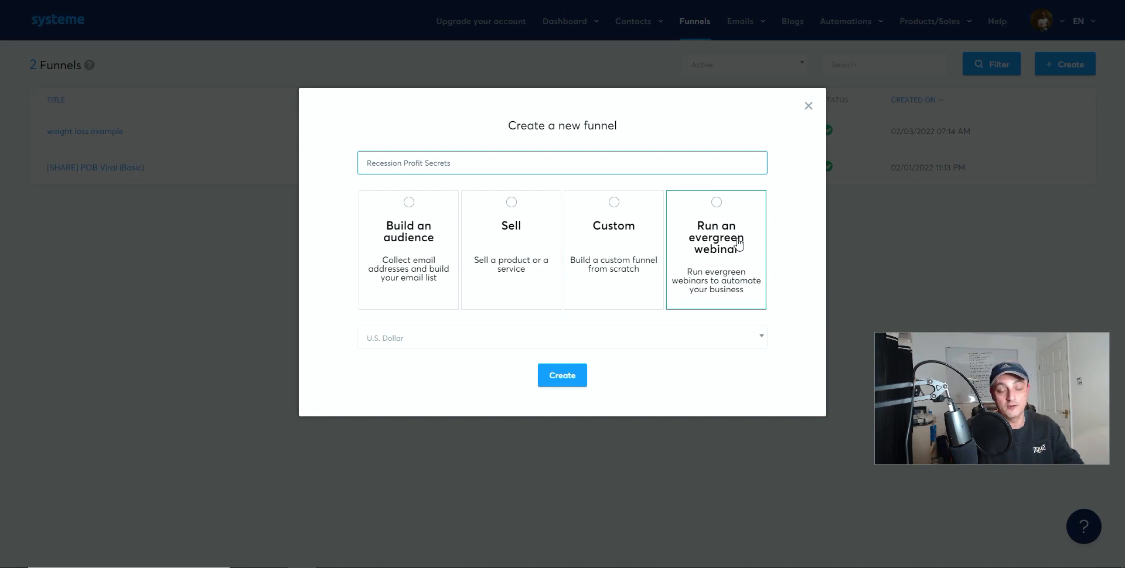
- Choose Build an audience as the funnel type, keep U.S. Dollar as the currency, and create the funnel
click(407, 206)
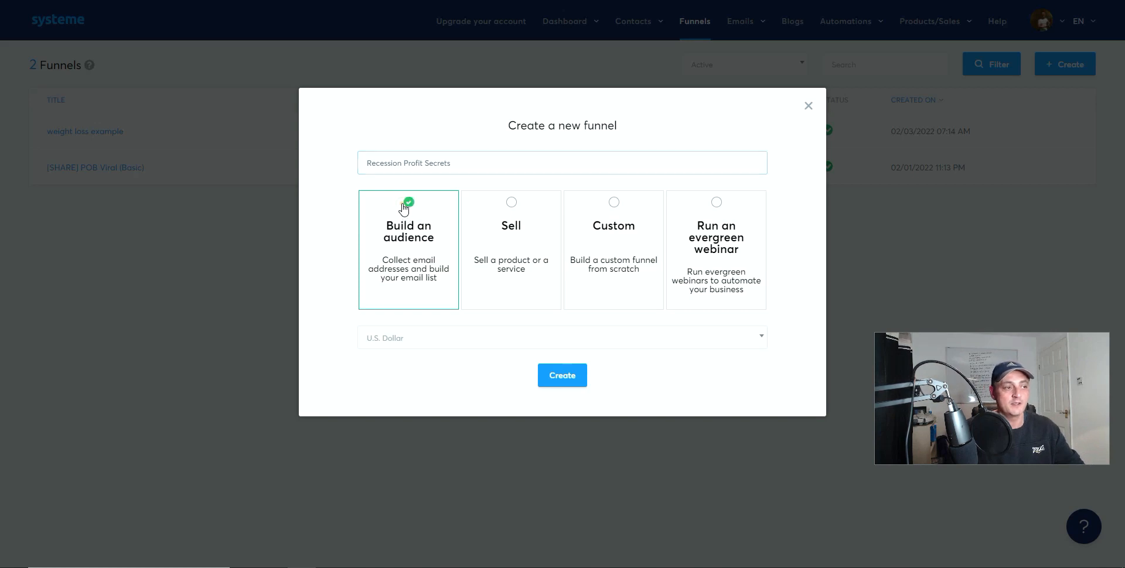
click(419, 337)
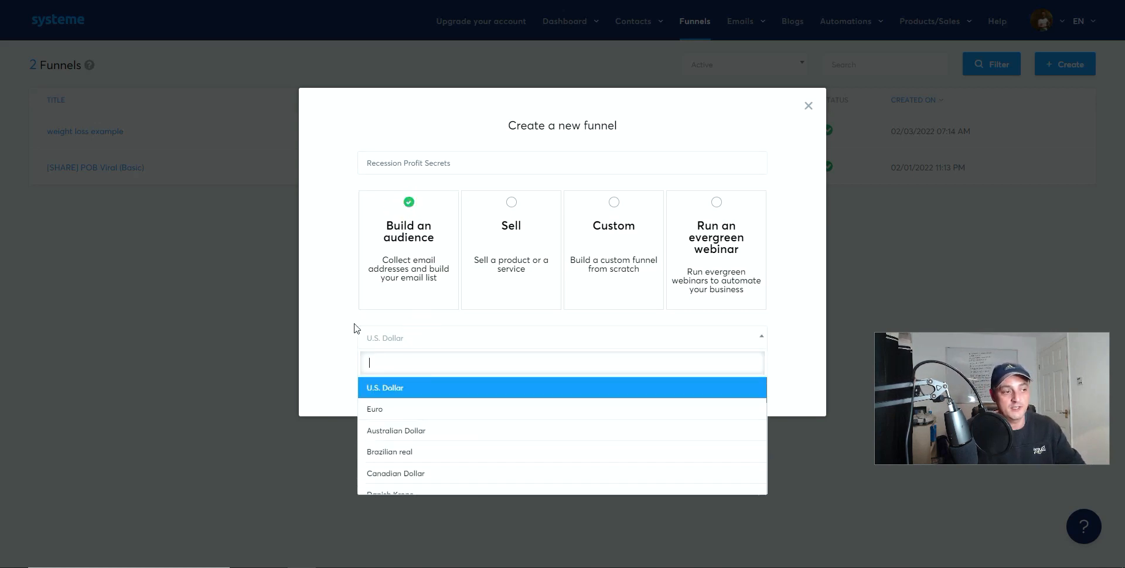
click(329, 309)
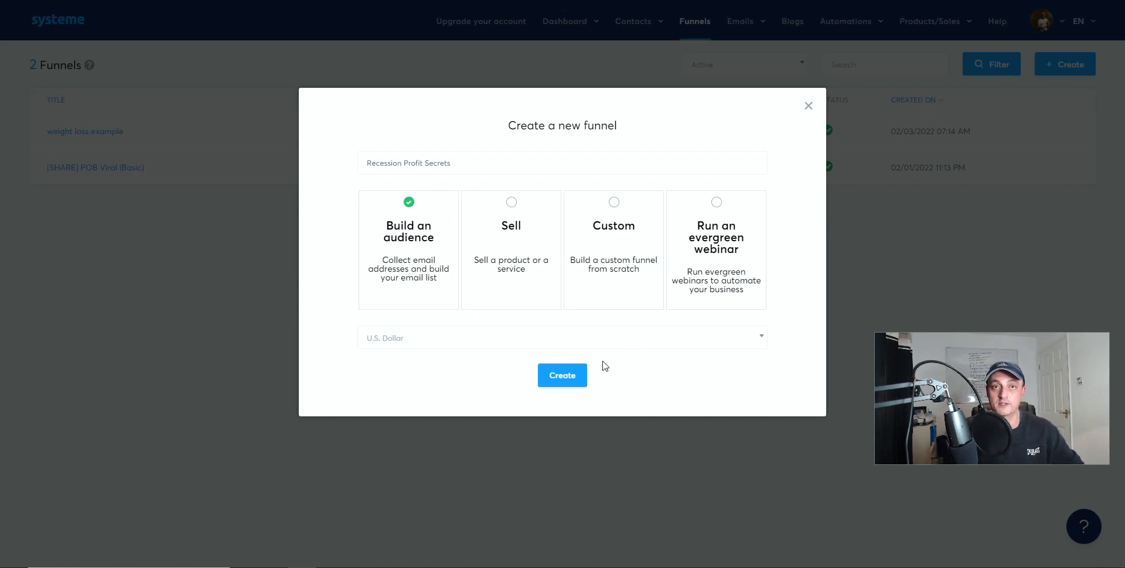
click(559, 381)
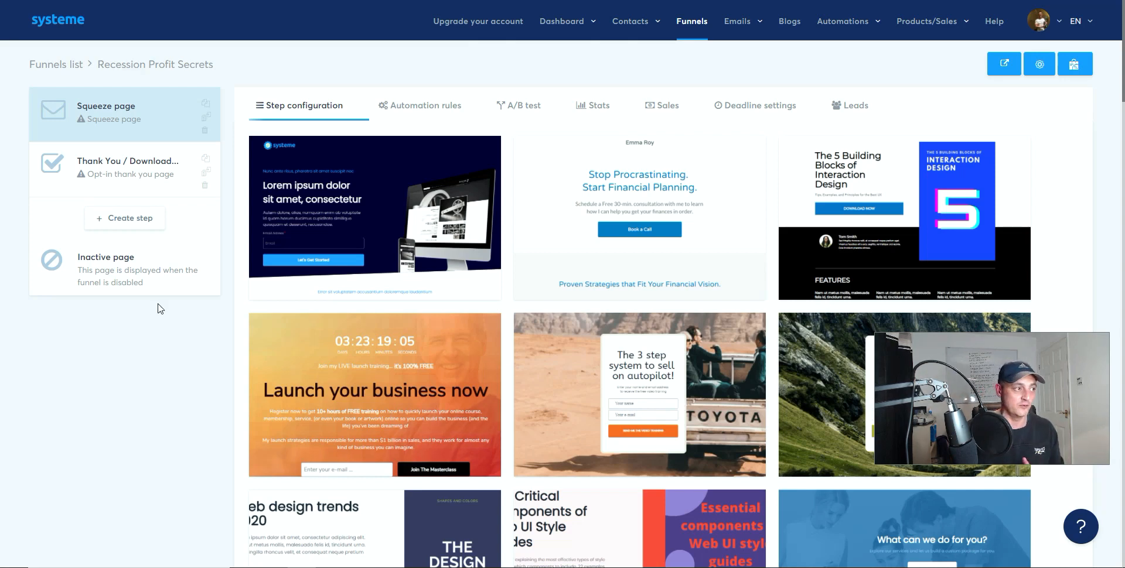
- Delete the Thank You / Download step from the funnel
mouse_move(344, 221)
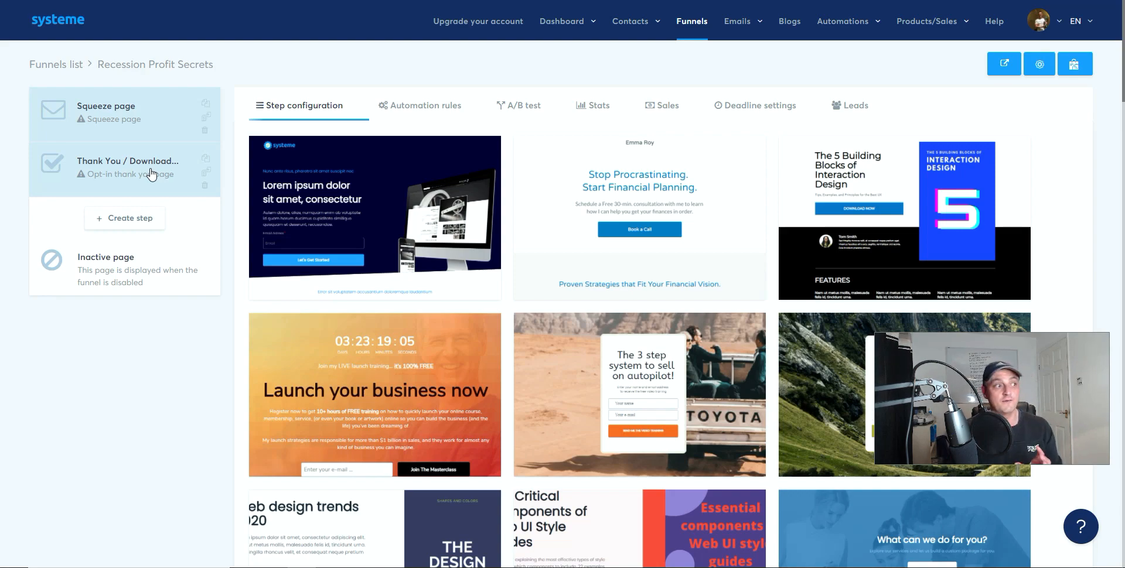
click(204, 186)
click(536, 326)
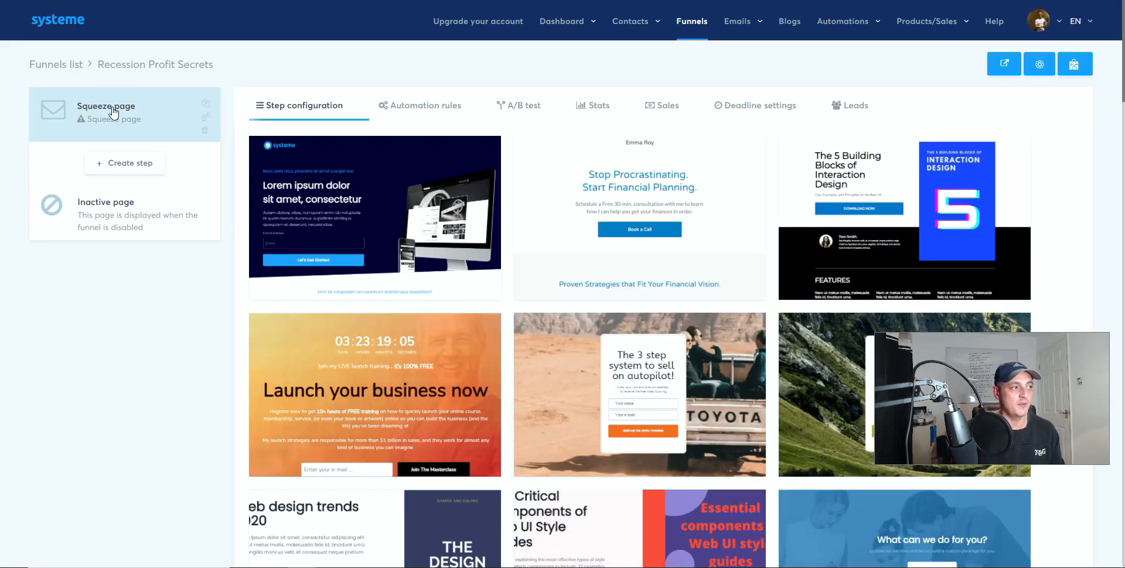
- Apply the template 'The 3 step system to sell on autopilot!' with the green mountain road background to the squeeze page
click(111, 106)
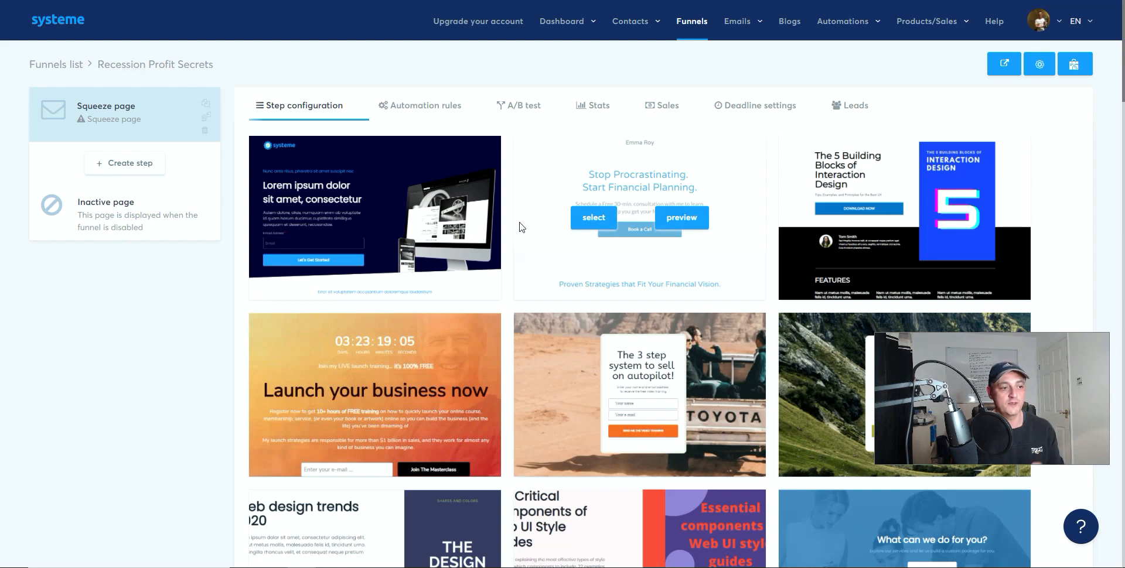
scroll(511, 234, down, 3)
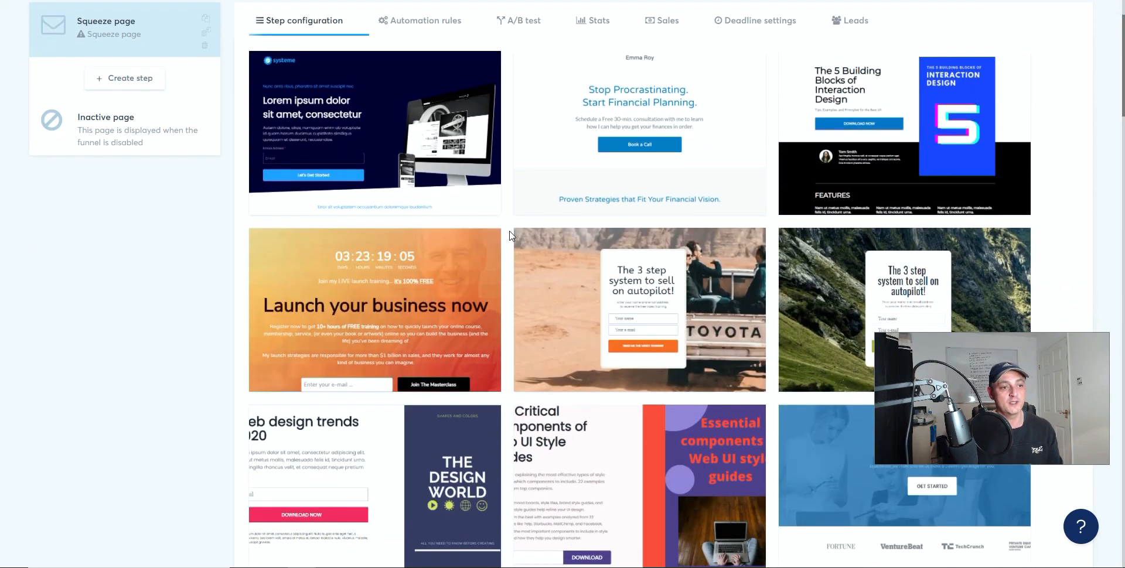
scroll(510, 235, down, 2)
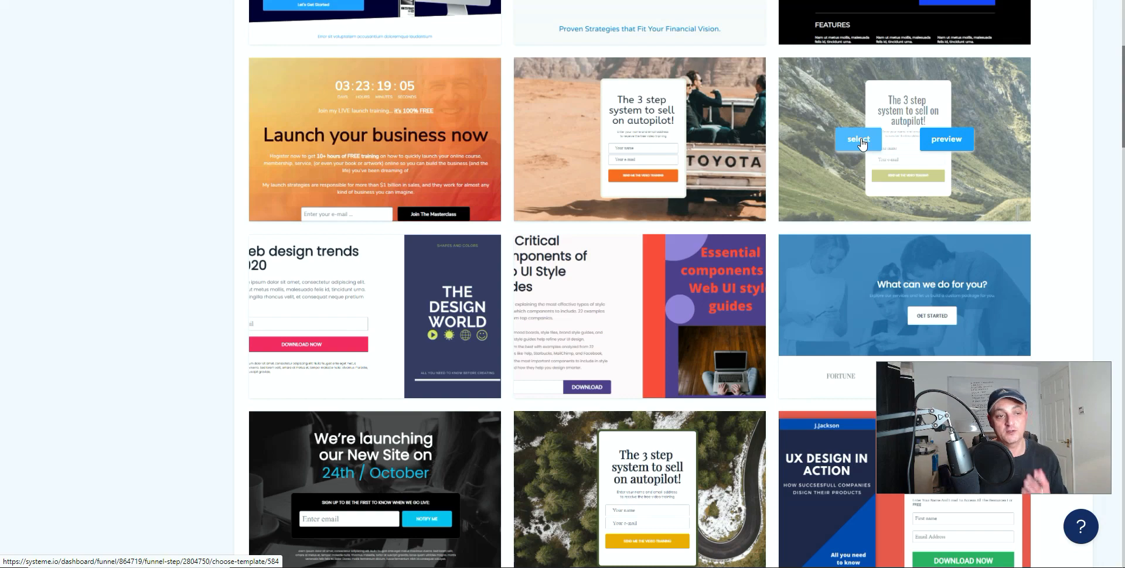
click(860, 143)
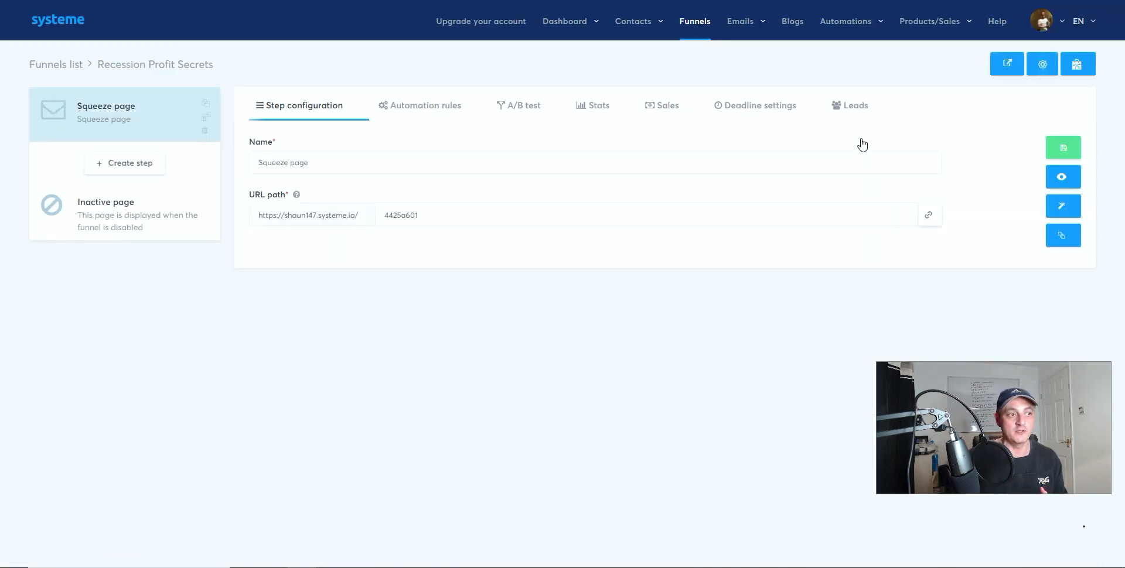
- Set the squeeze page's URL path to RecessionProfitSecrets, without spaces
click(429, 215)
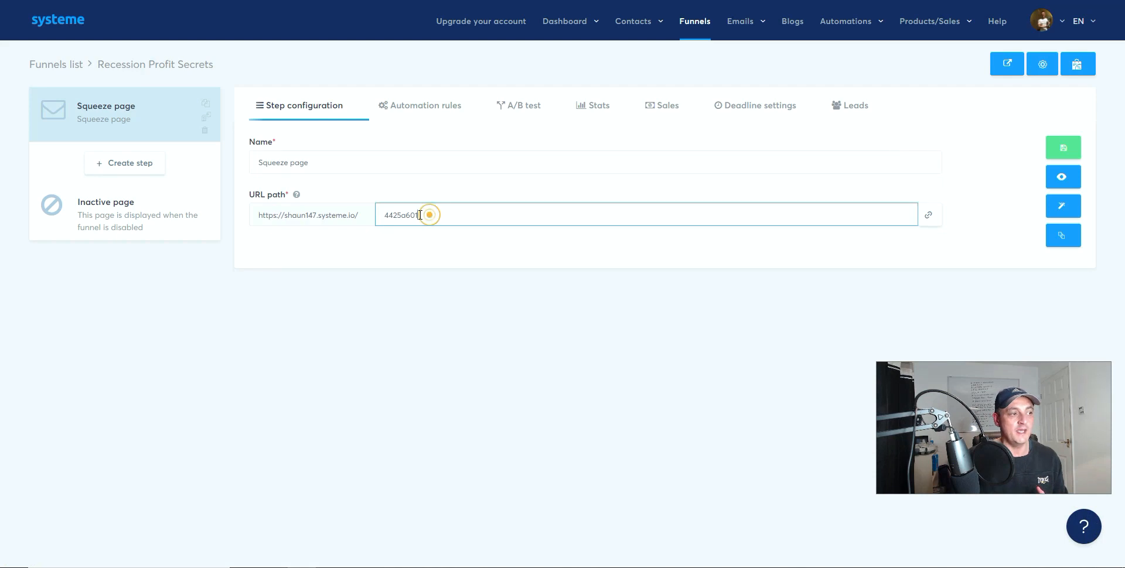
drag(421, 215, 373, 214)
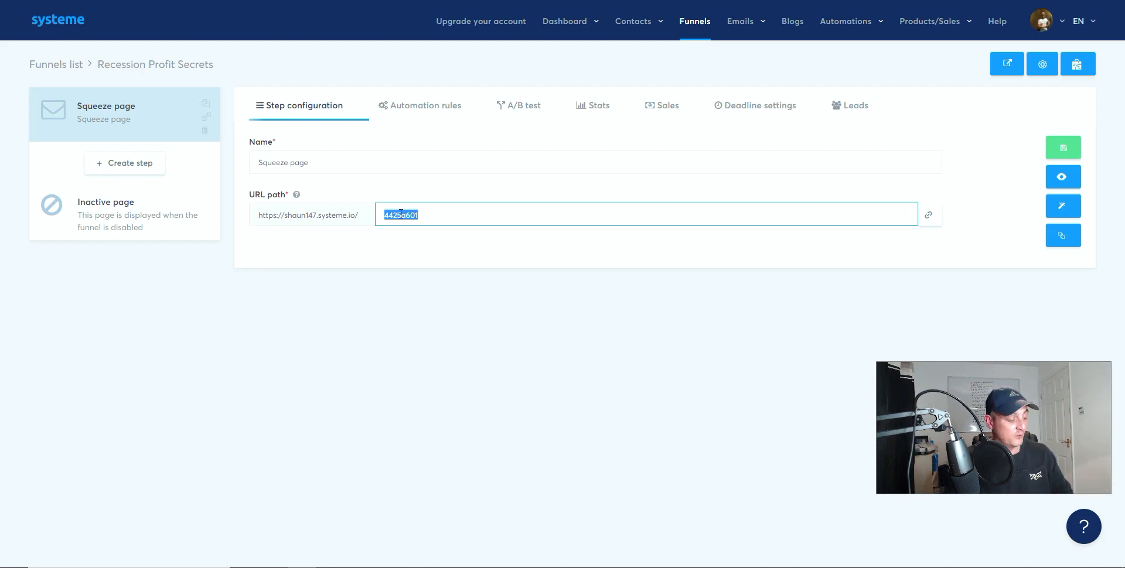
text(Recession Profit Secrets)
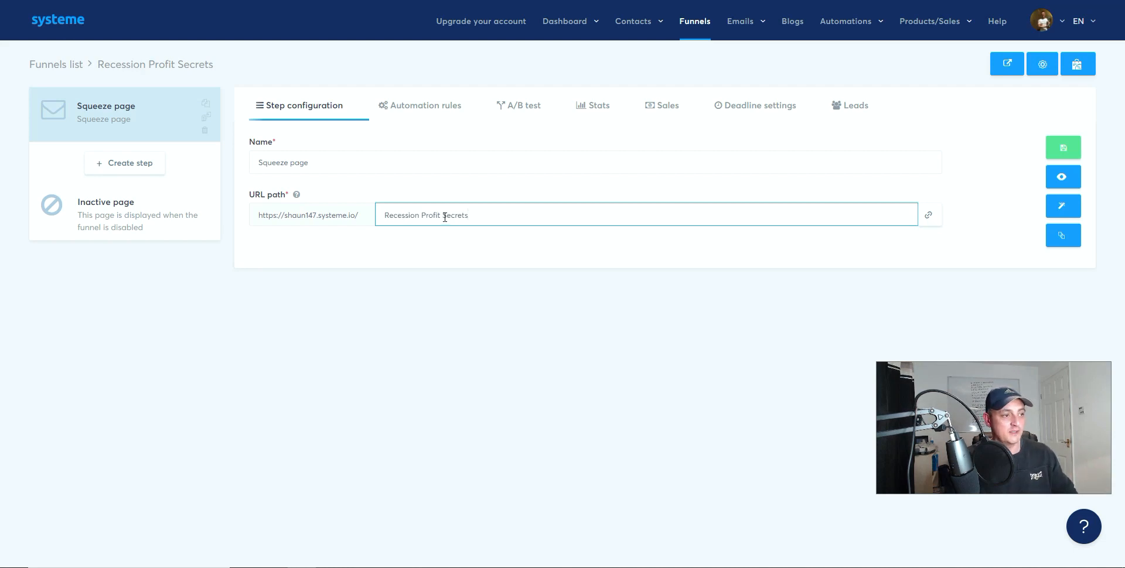
click(442, 216)
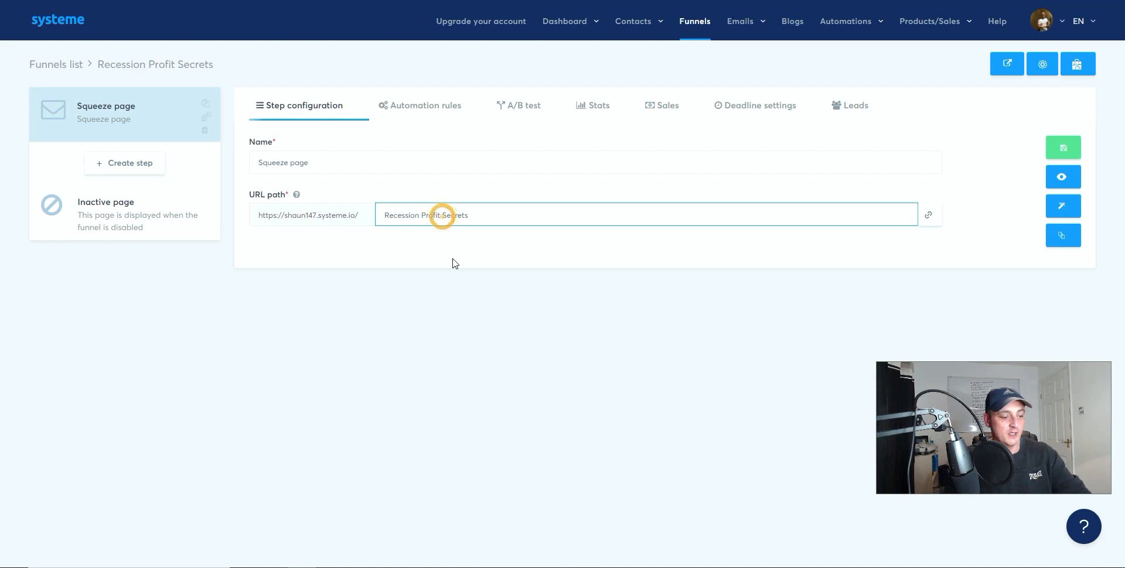
key(BackSpace)
click(421, 215)
key(BackSpace)
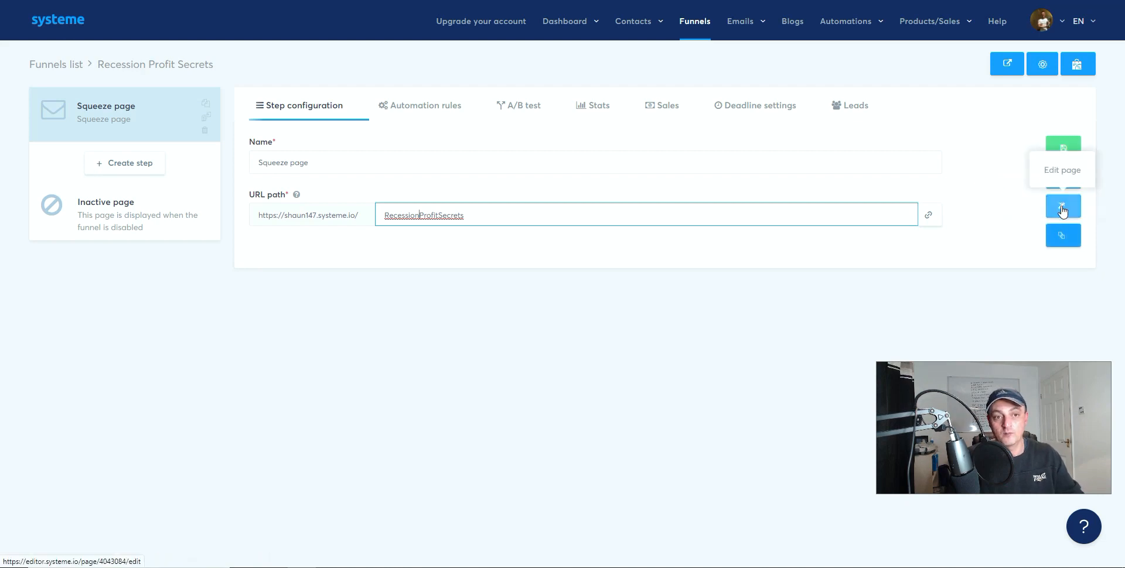
- Open the squeeze page in the page editor, select its headline, and review the headline on the offer's sales page
click(1062, 210)
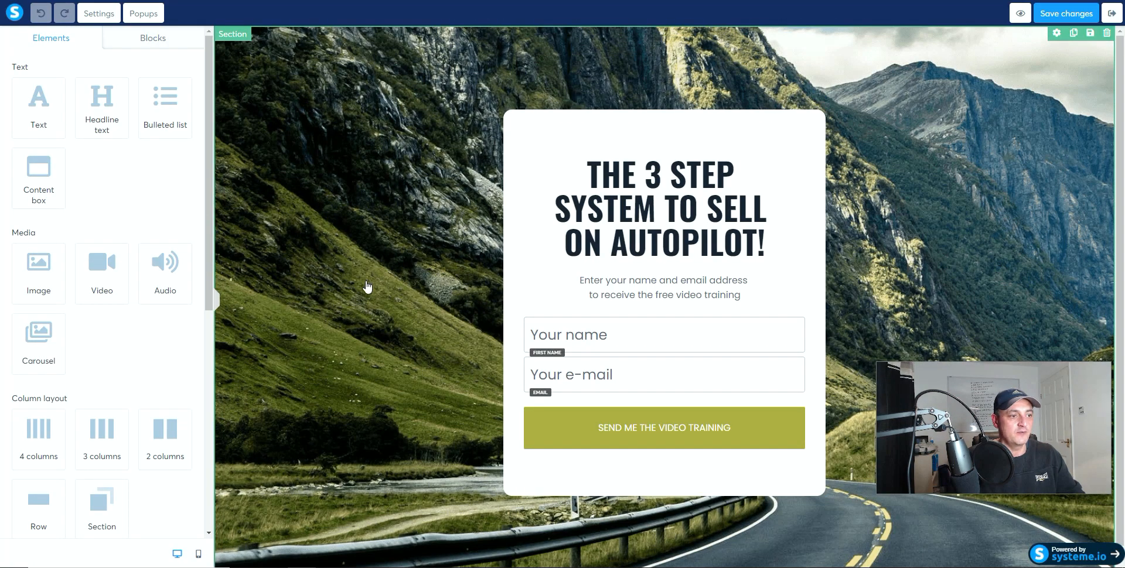
scroll(367, 287, down, 1)
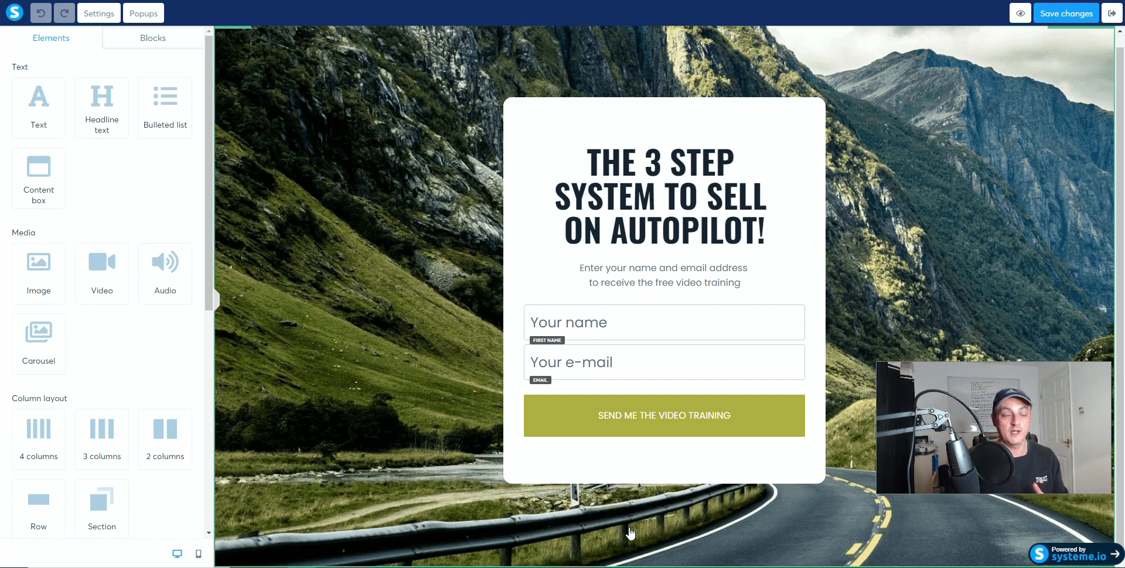
click(674, 158)
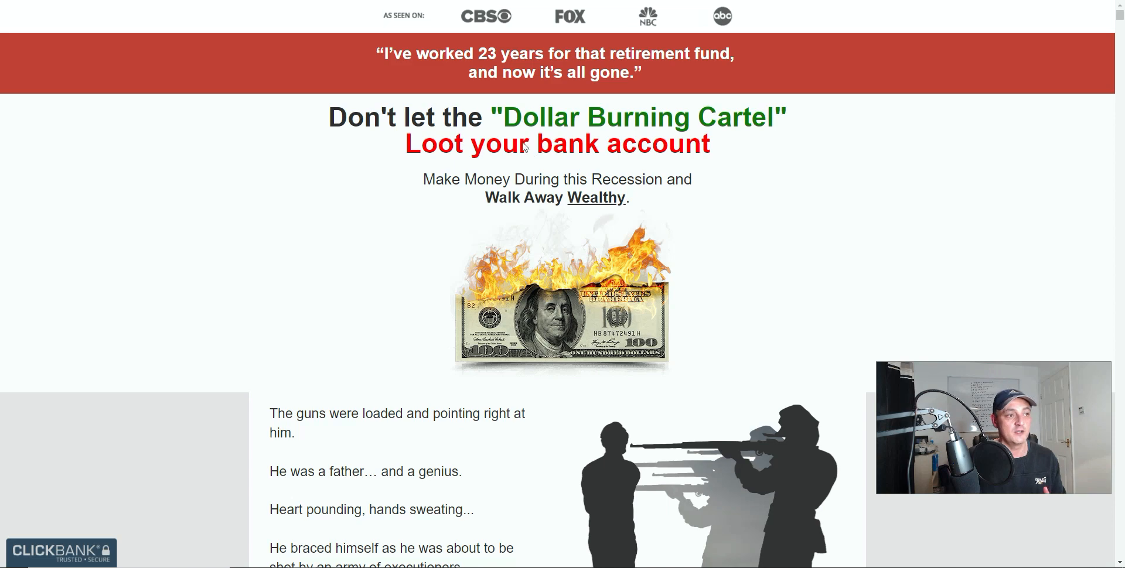
click(722, 146)
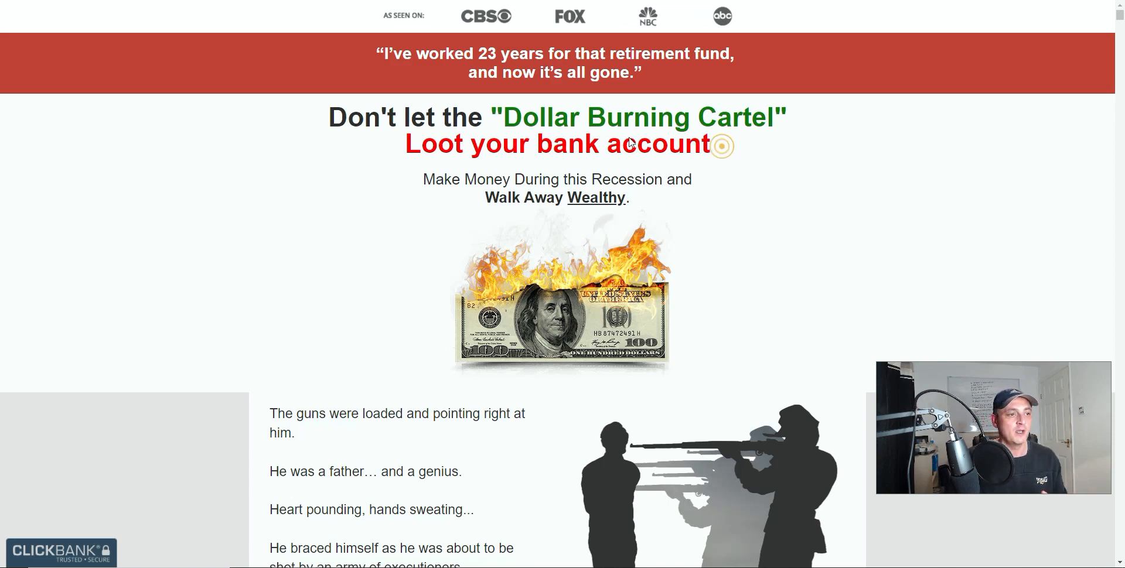
click(346, 72)
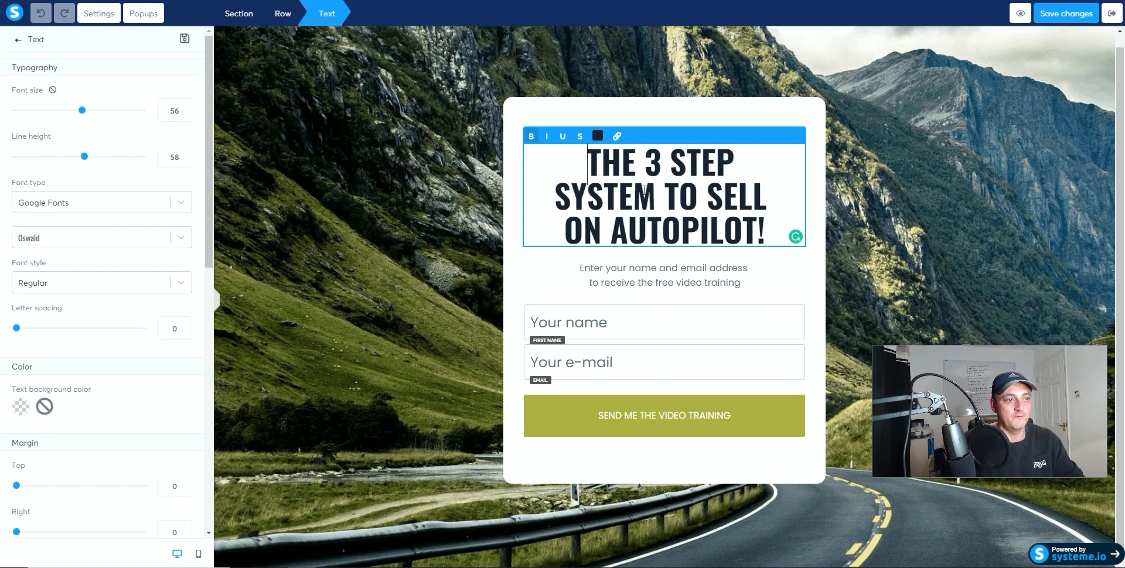
- Try Recession Profit Secrets as the replacement for the template headline, and clear the headline text completely
drag(766, 237, 554, 161)
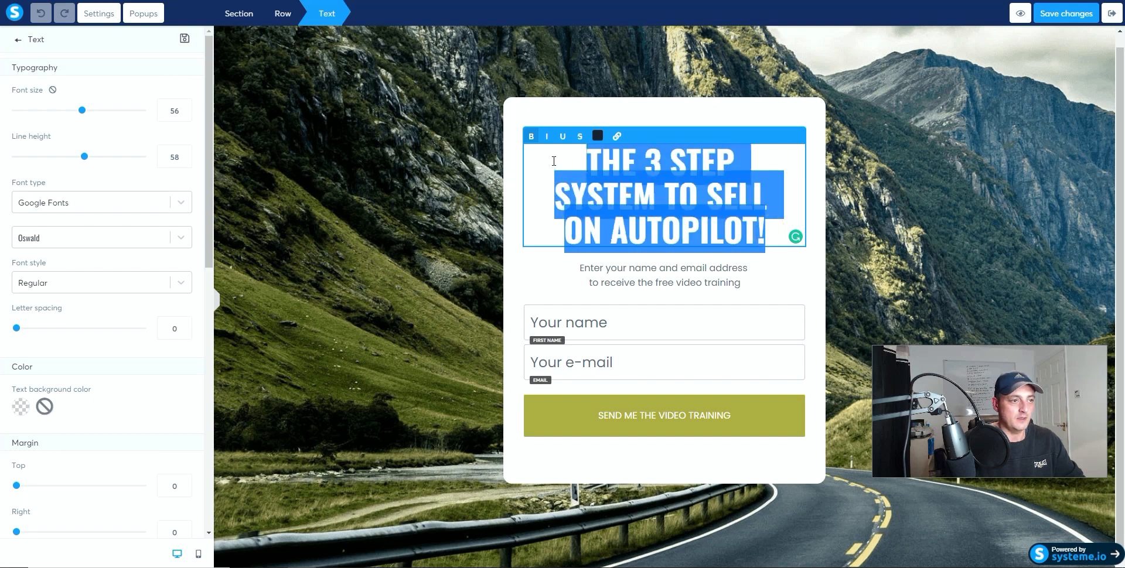
text(Recession Profit Secrets)
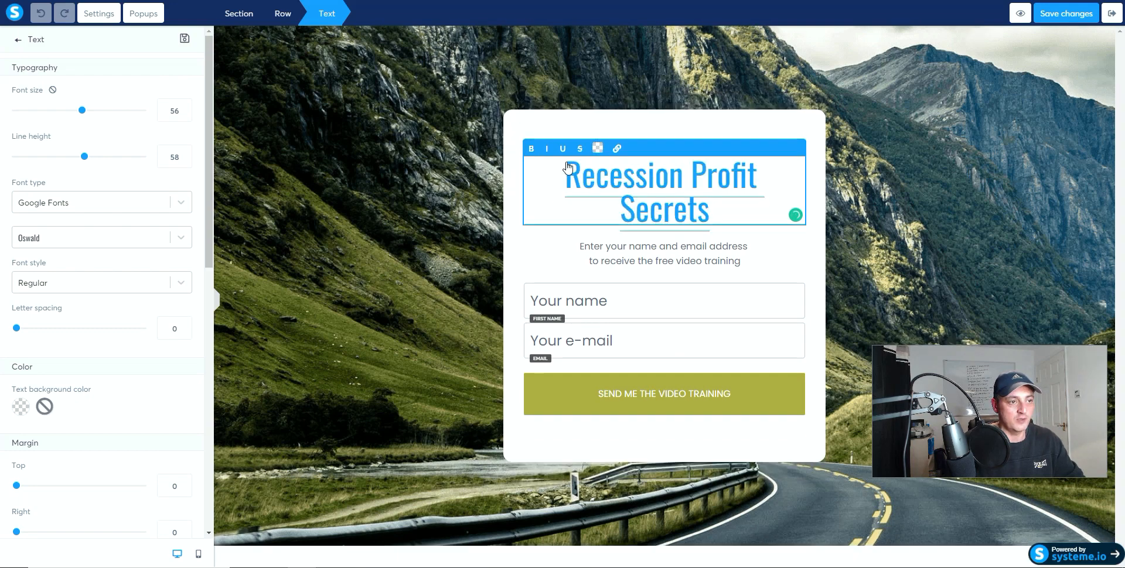
drag(688, 197, 554, 170)
click(718, 195)
click(725, 209)
key(BackSpace)
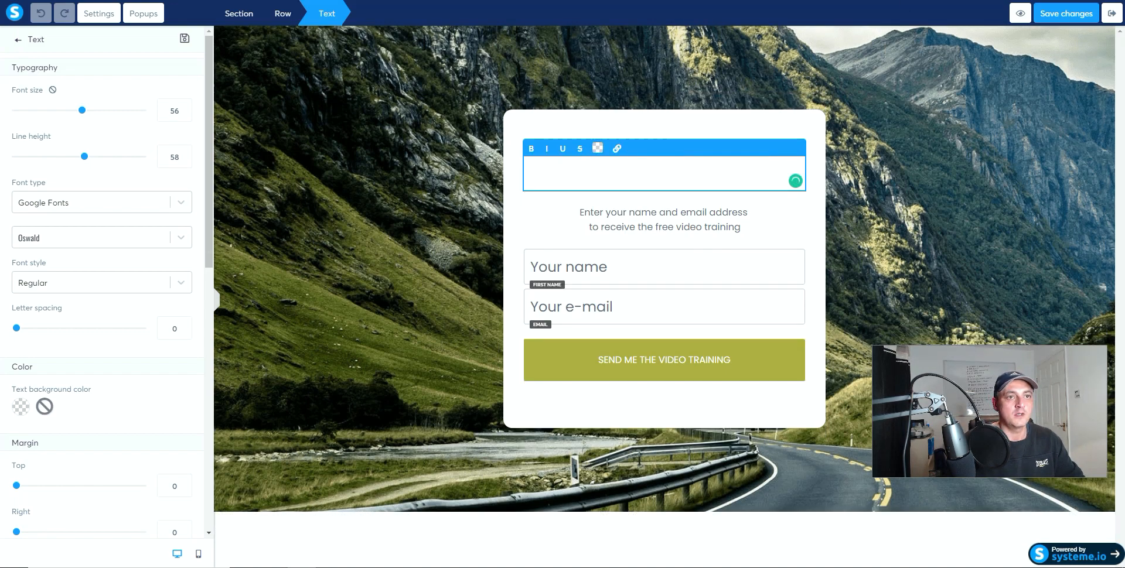
- Copy the sales page headline 'Don't let the "Dollar Burning Cartel" Loot your bank account' into the empty squeeze page headline
key(ctrl+Tab)
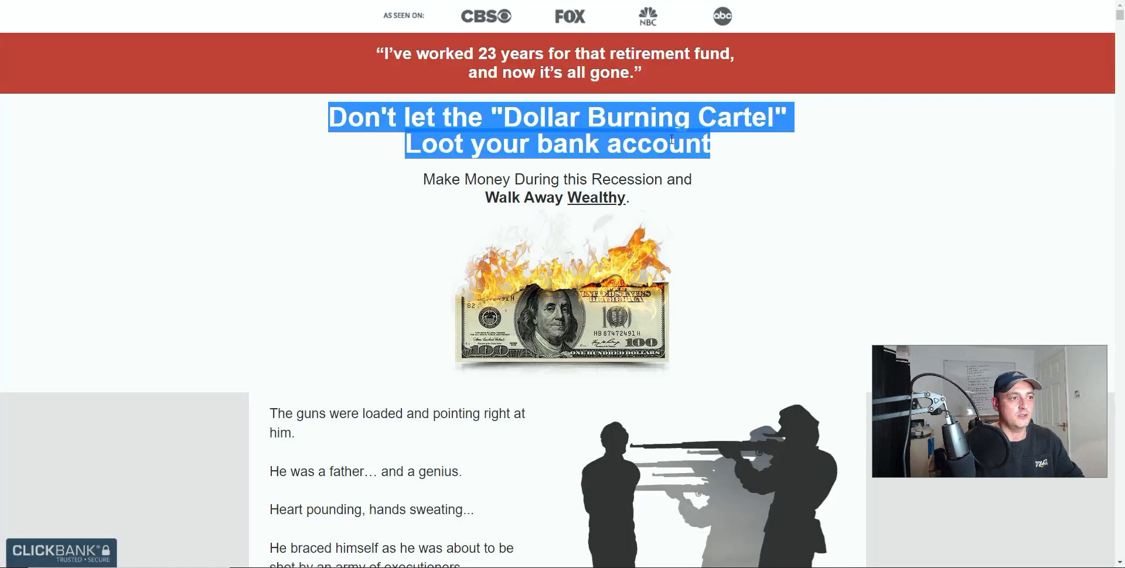
click(762, 161)
drag(375, 113, 749, 149)
right_click(682, 151)
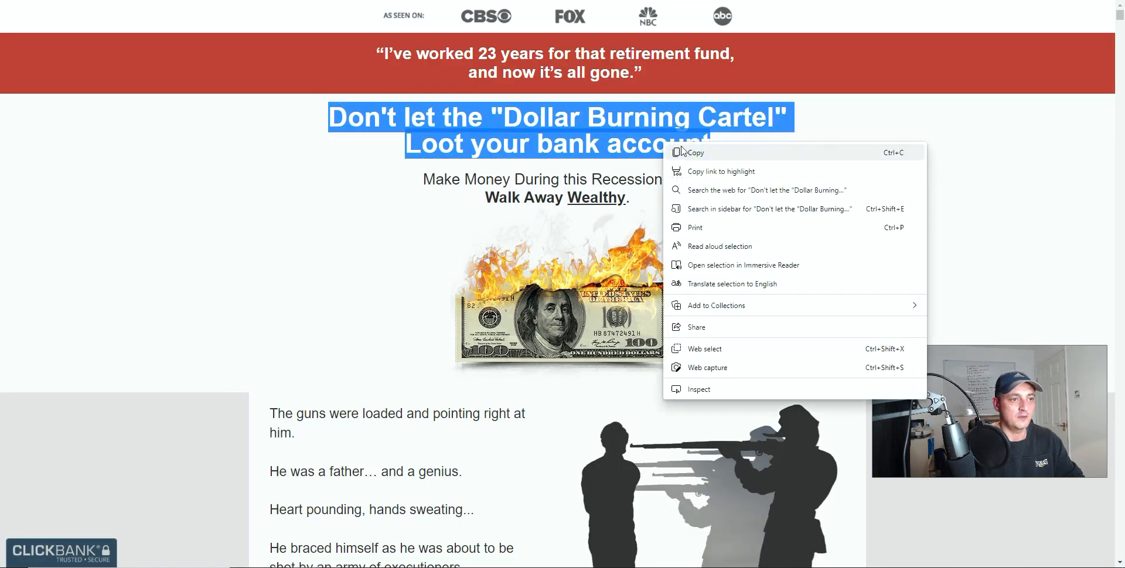
click(712, 156)
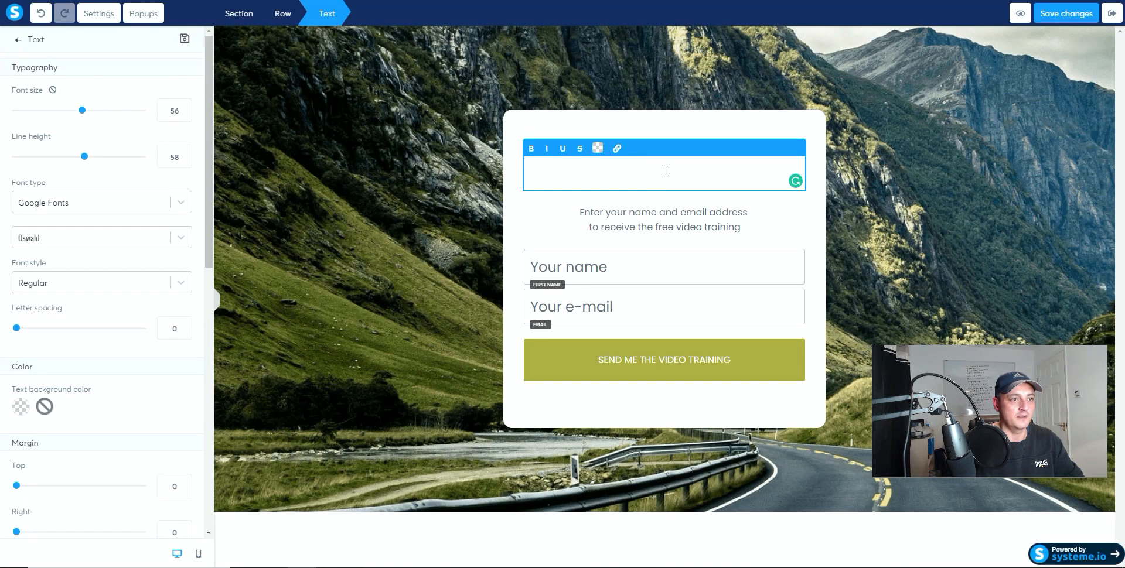
key(ctrl+v)
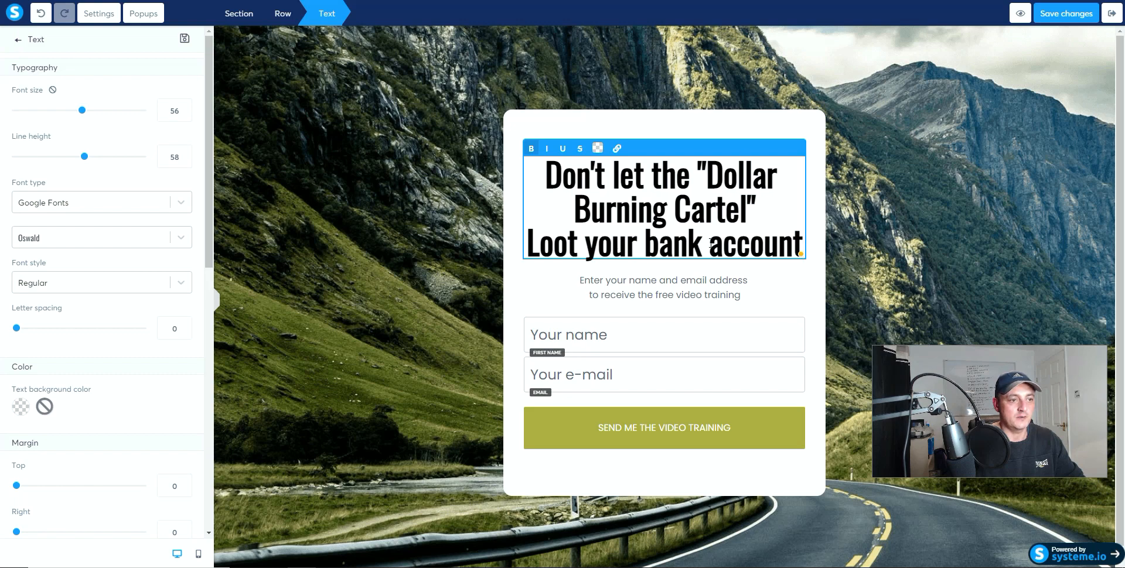
- Format the words 'Loot your bank' in the squeeze page headline as red (D0021B), italic and underlined
drag(710, 243, 526, 236)
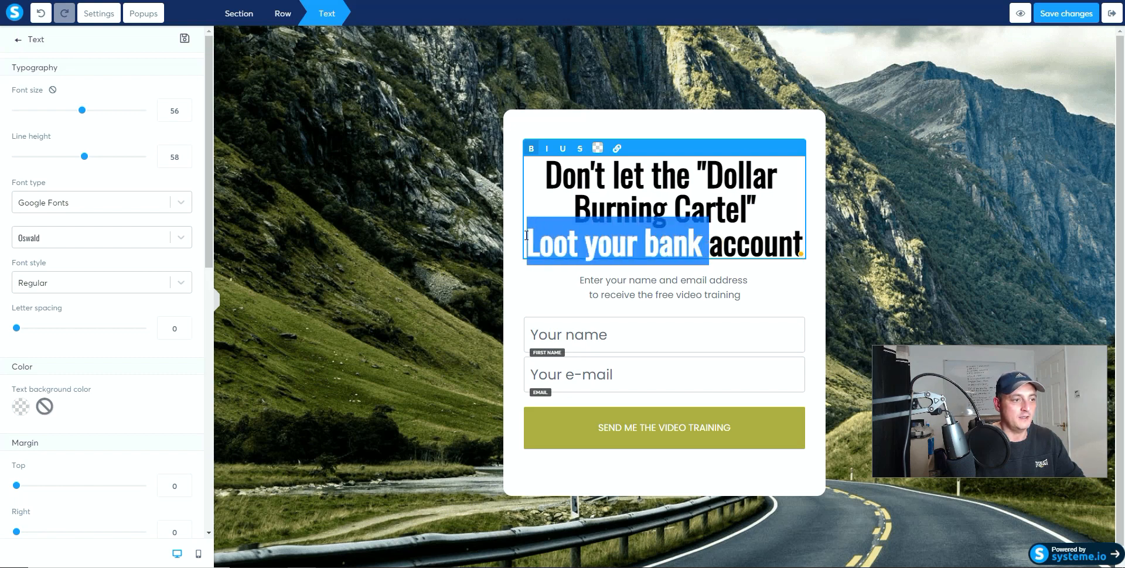
click(597, 148)
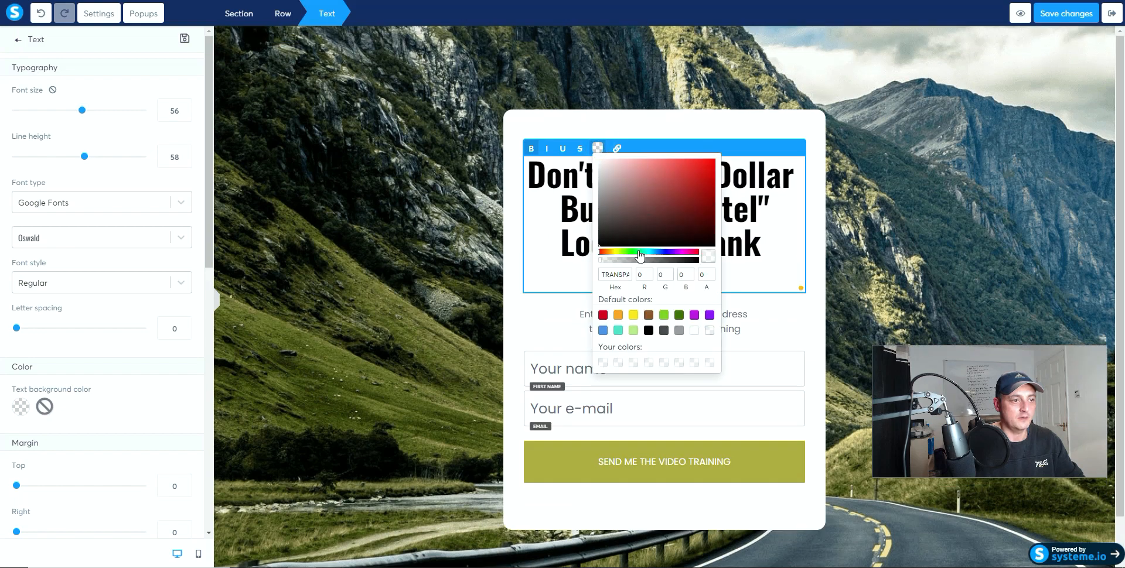
click(603, 315)
click(569, 264)
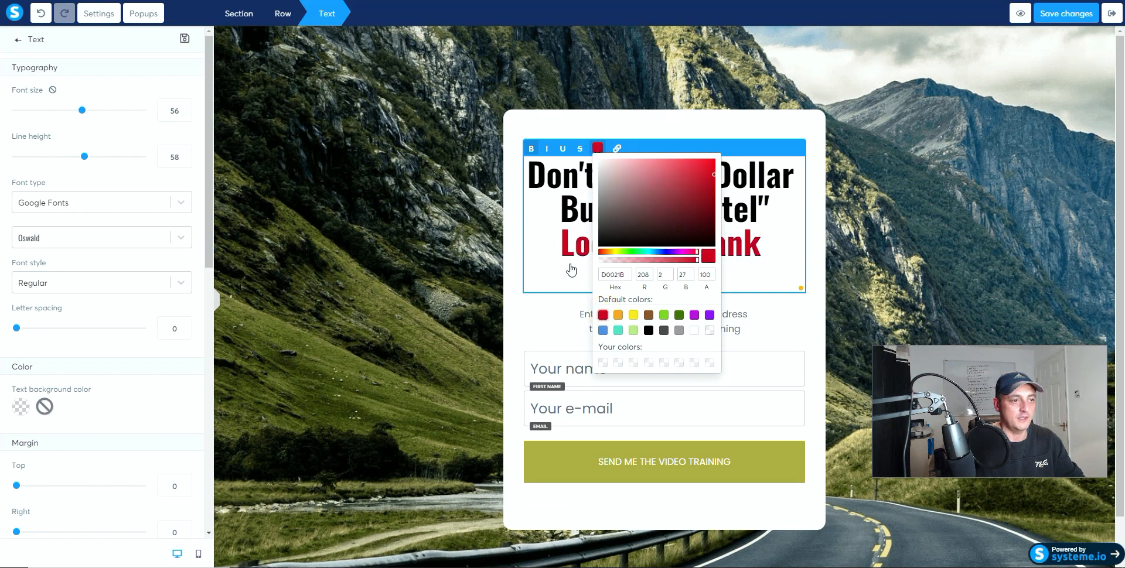
drag(764, 241, 552, 233)
click(547, 149)
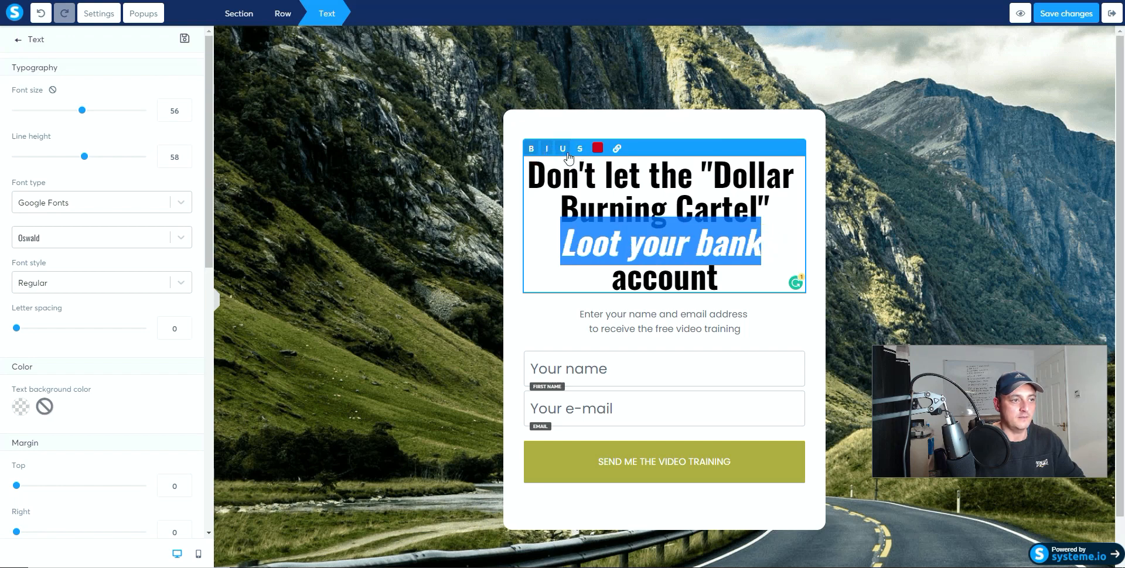
click(562, 148)
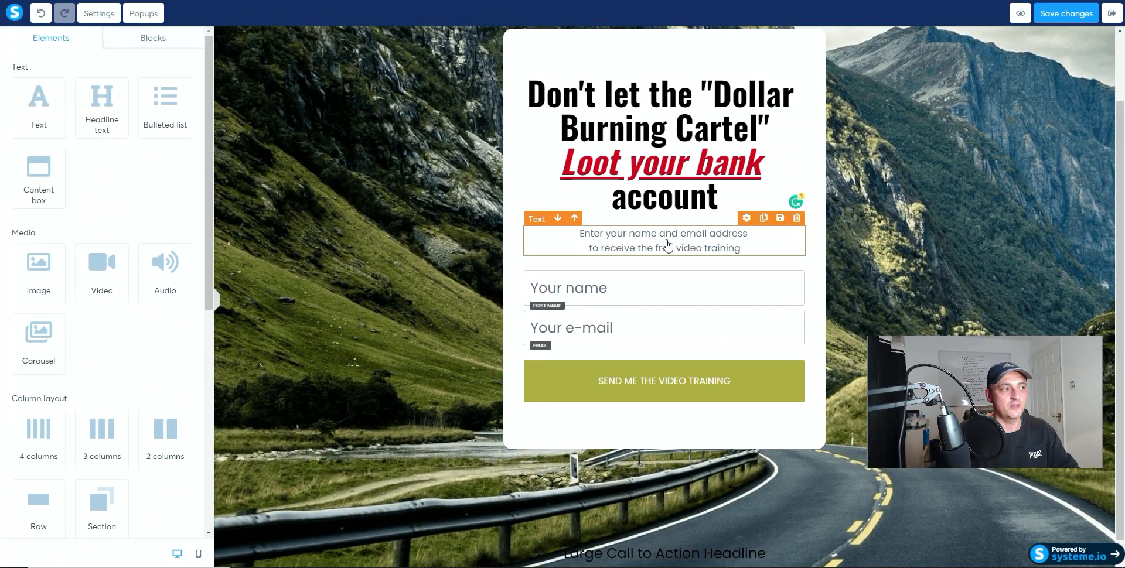
- Add a headline text element between the main headline and the name and email instructions, ready for text editing
click(101, 107)
drag(102, 107, 662, 243)
click(695, 245)
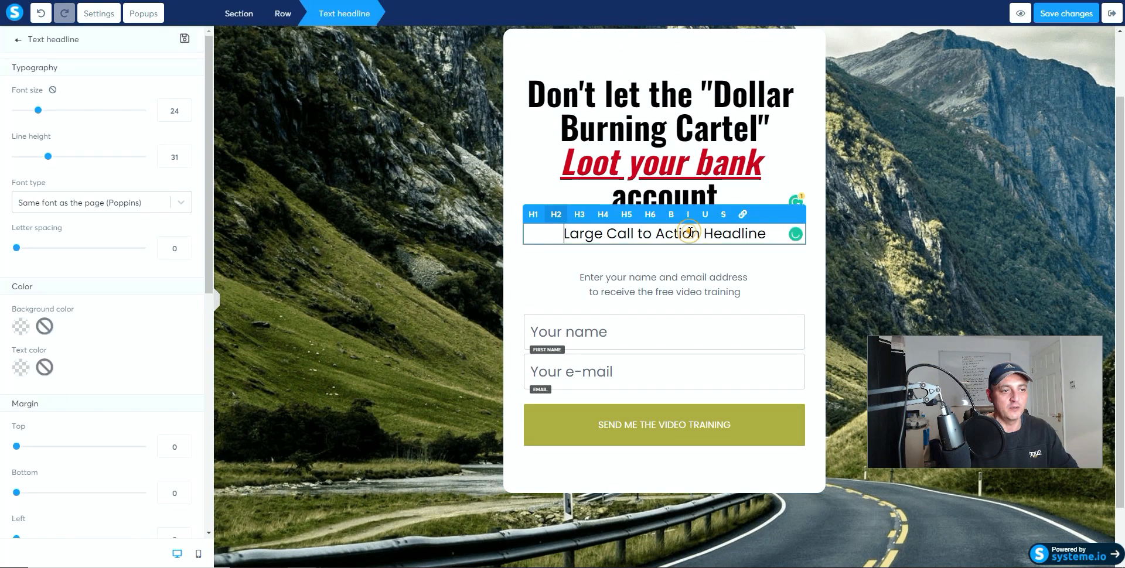
- Replace the placeholder subheadline with the sales page's line 'Make Money During this Recession and Walk Away Wealthy.'
key(ctrl+Tab)
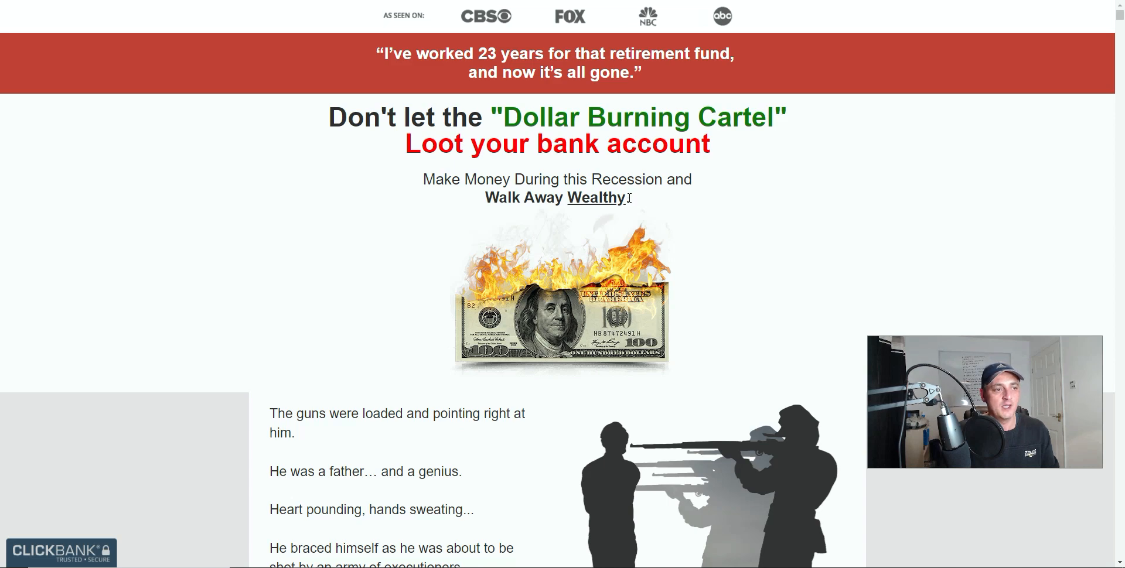
drag(630, 199, 425, 178)
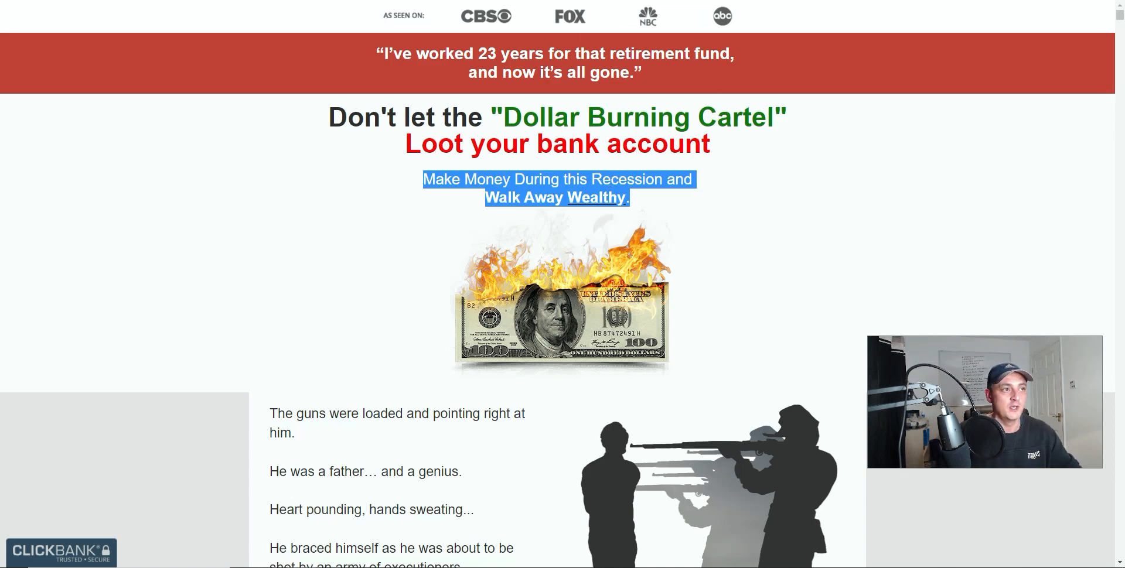
click(545, 0)
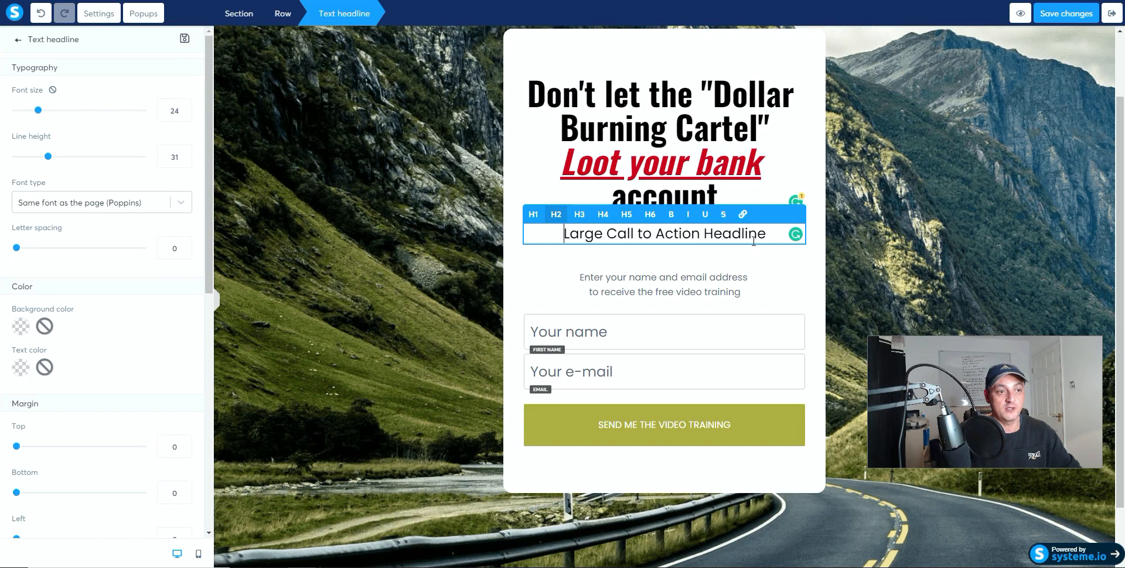
drag(766, 233, 544, 226)
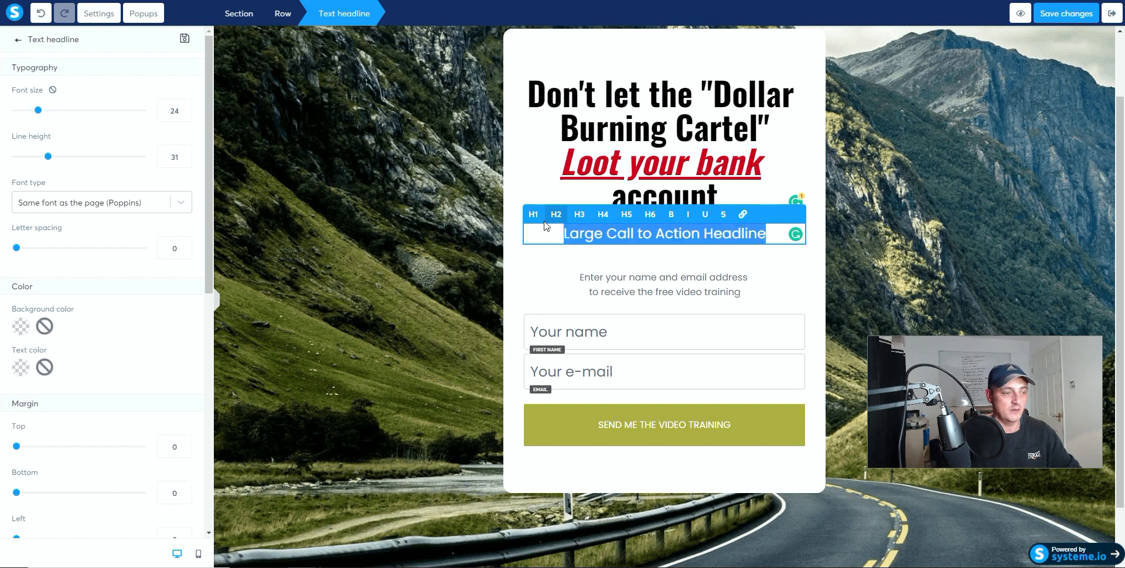
key(ctrl+v)
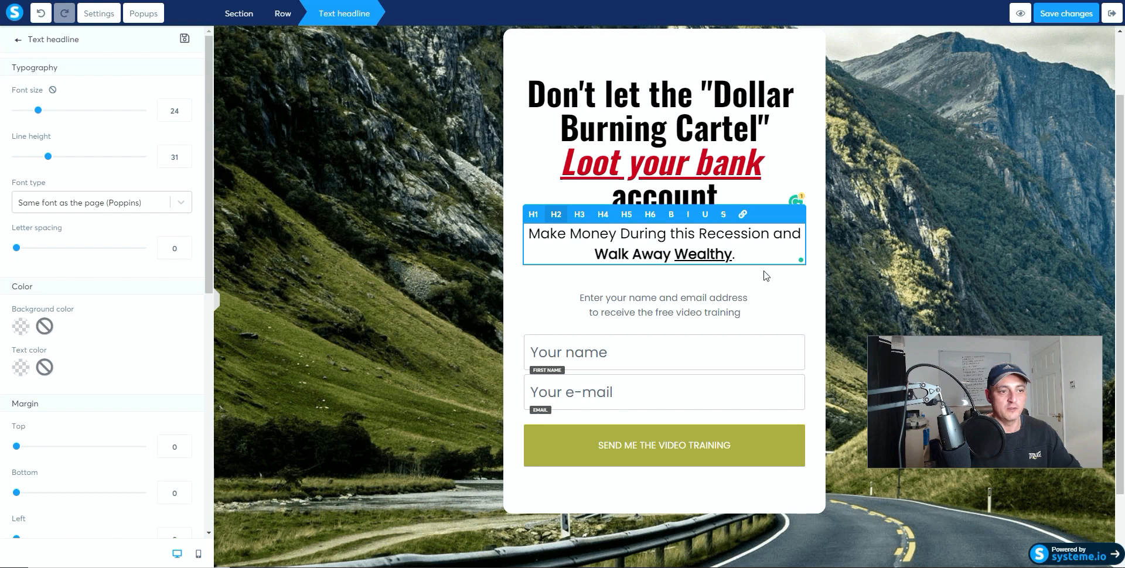
click(776, 302)
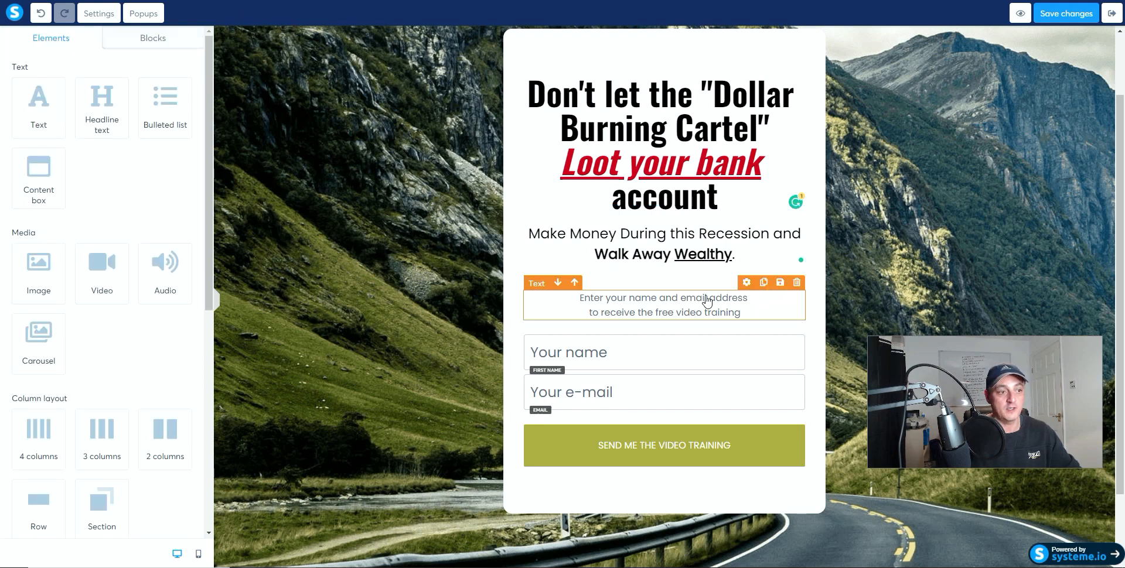
click(646, 301)
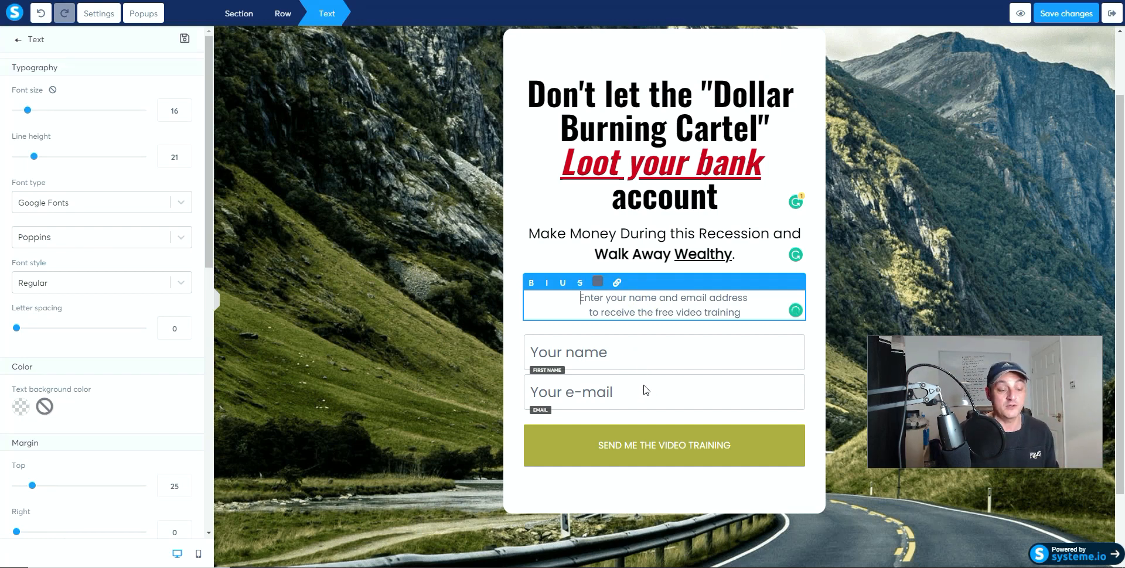
click(659, 356)
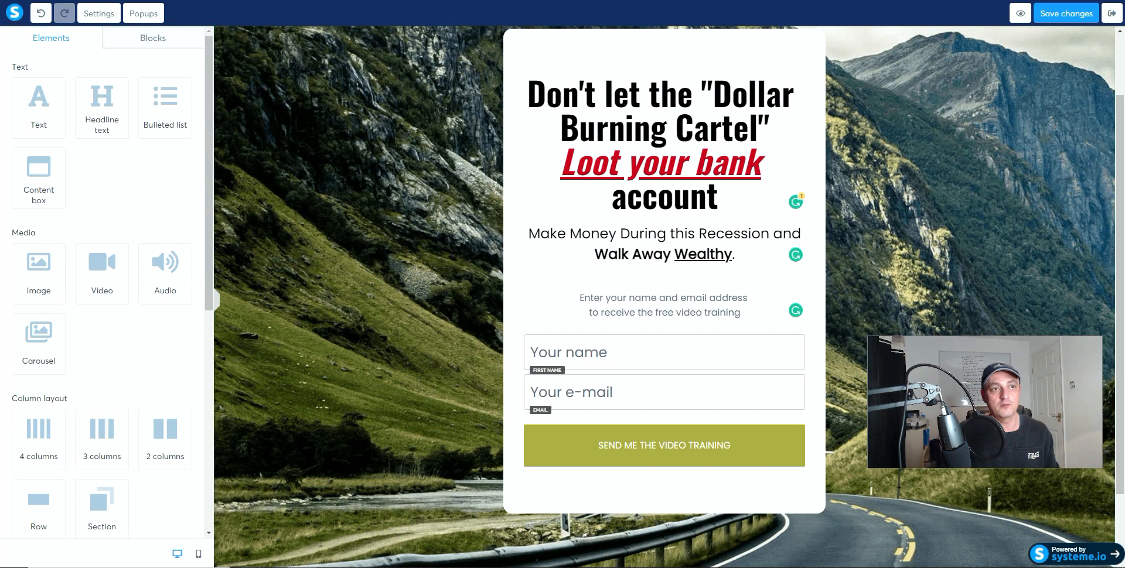
- Review the sales page's story and imagery for a matching background theme, and switch to the pexels.com stock photo site
key(ctrl+Tab)
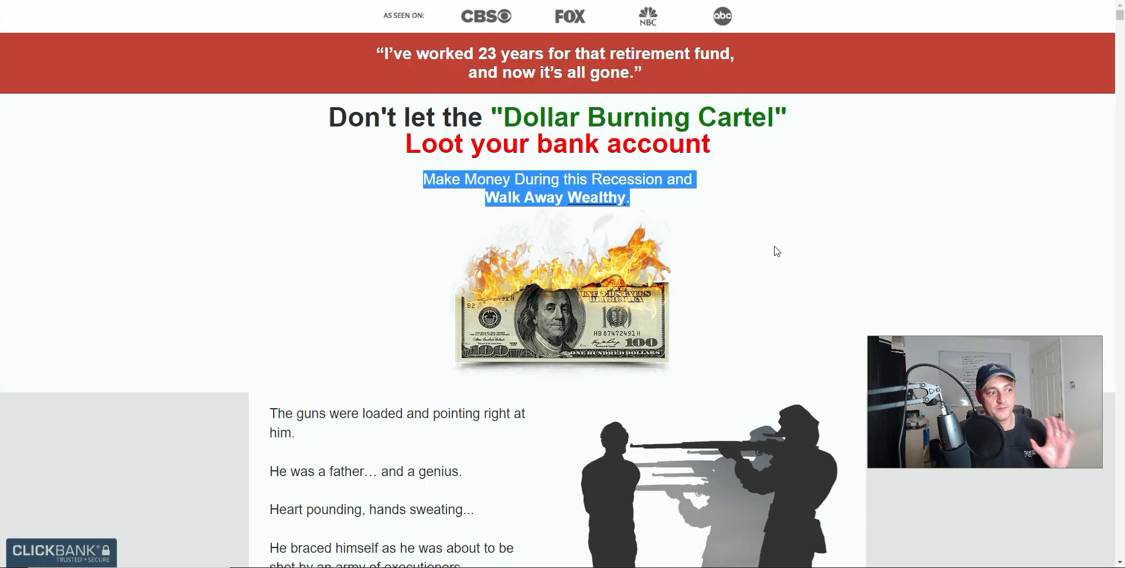
scroll(776, 252, down, 3)
scroll(776, 252, down, 10)
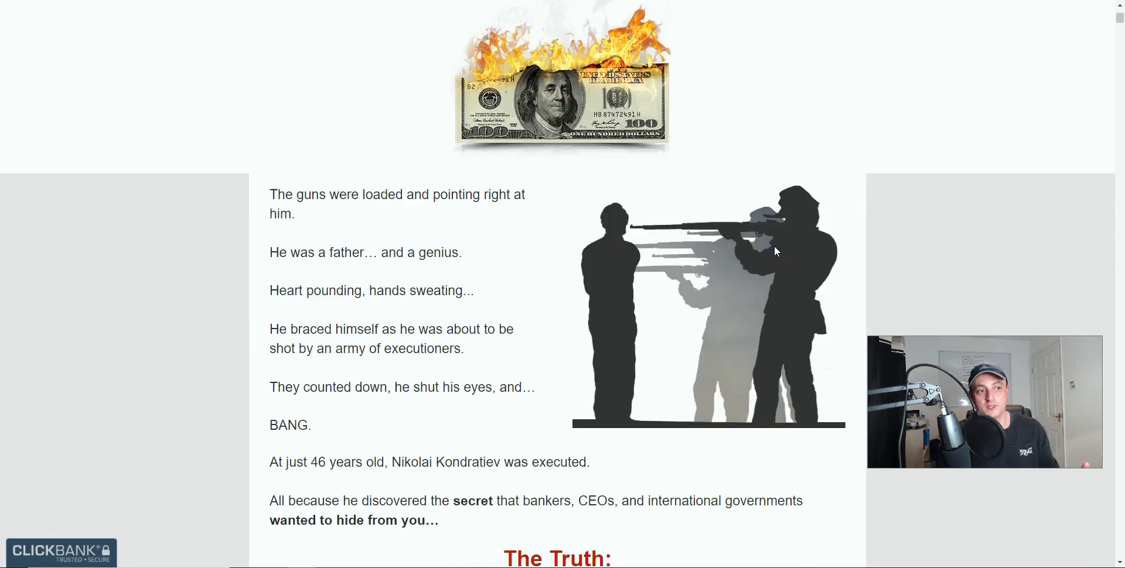
scroll(775, 249, down, 10)
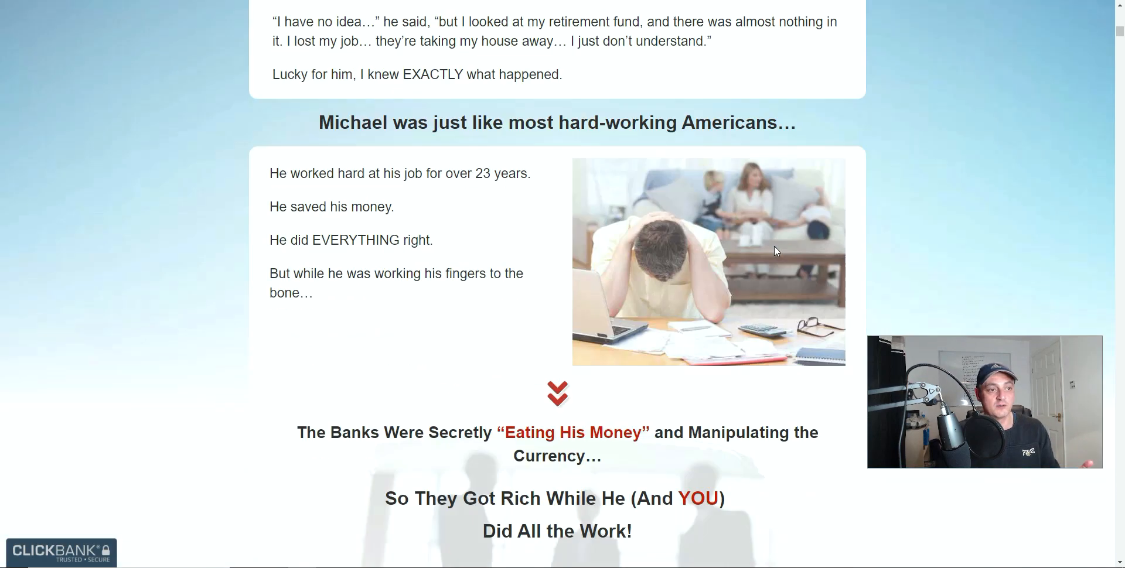
scroll(774, 249, up, 20)
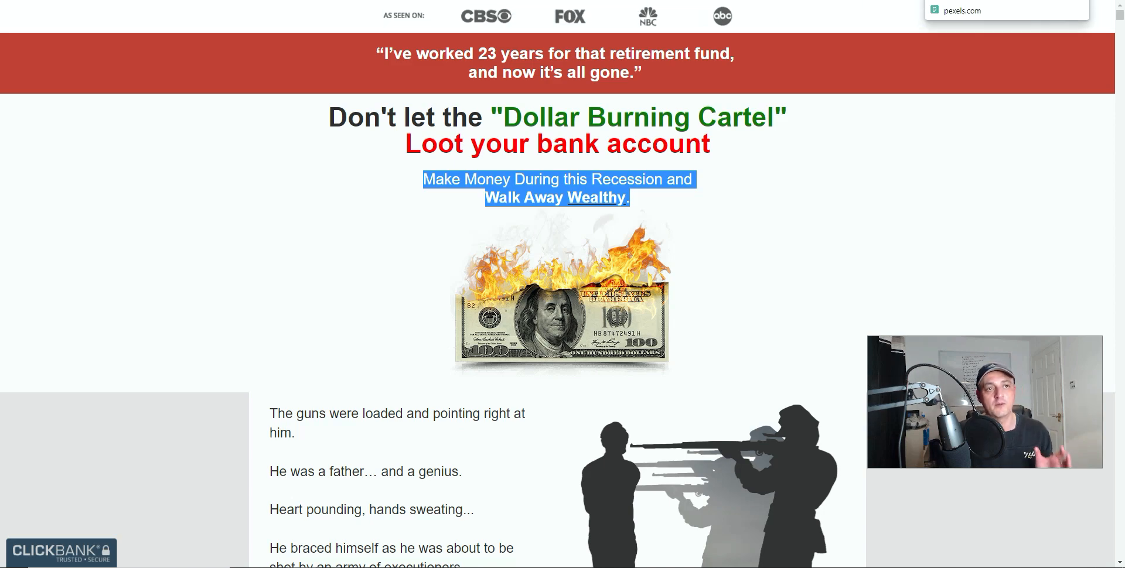
click(972, 1)
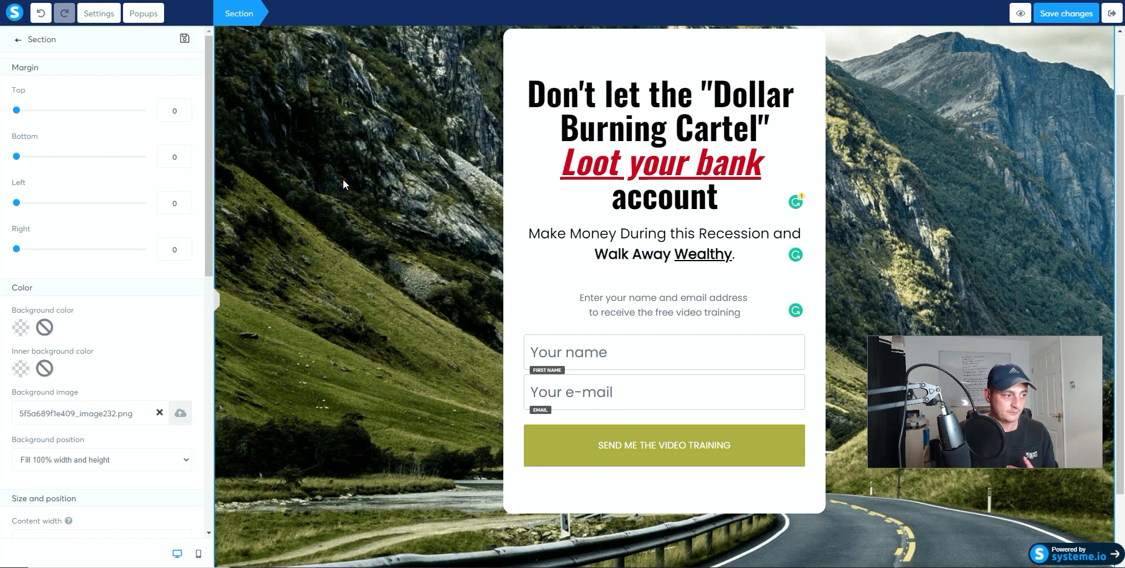
- Replace the squeeze page section's background image with the downloaded Pexels photo of a hand holding a phone beside a laptop
click(343, 180)
click(343, 179)
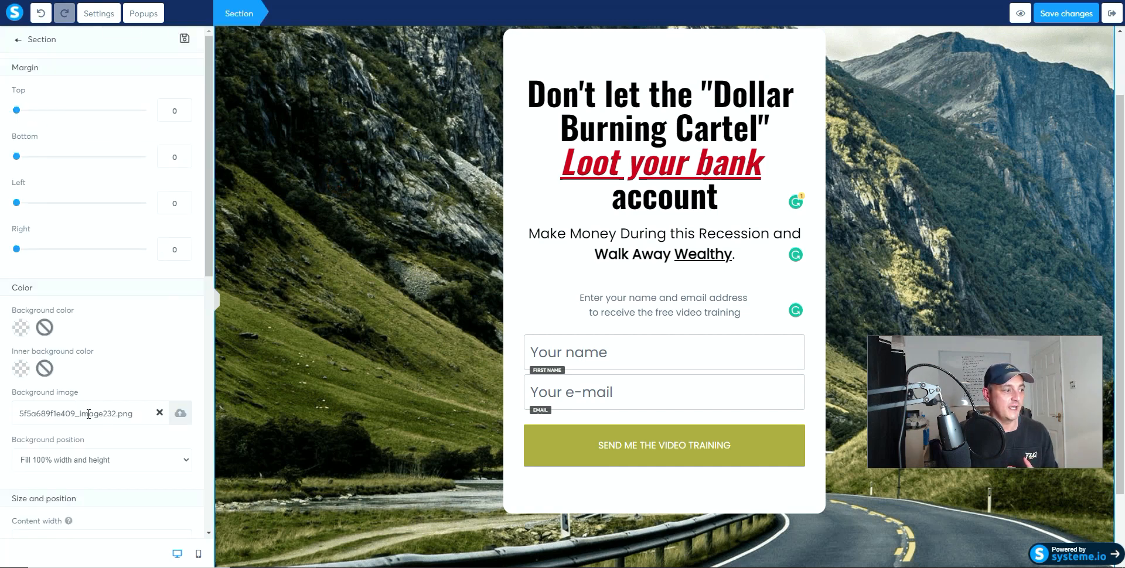
click(182, 417)
click(182, 417)
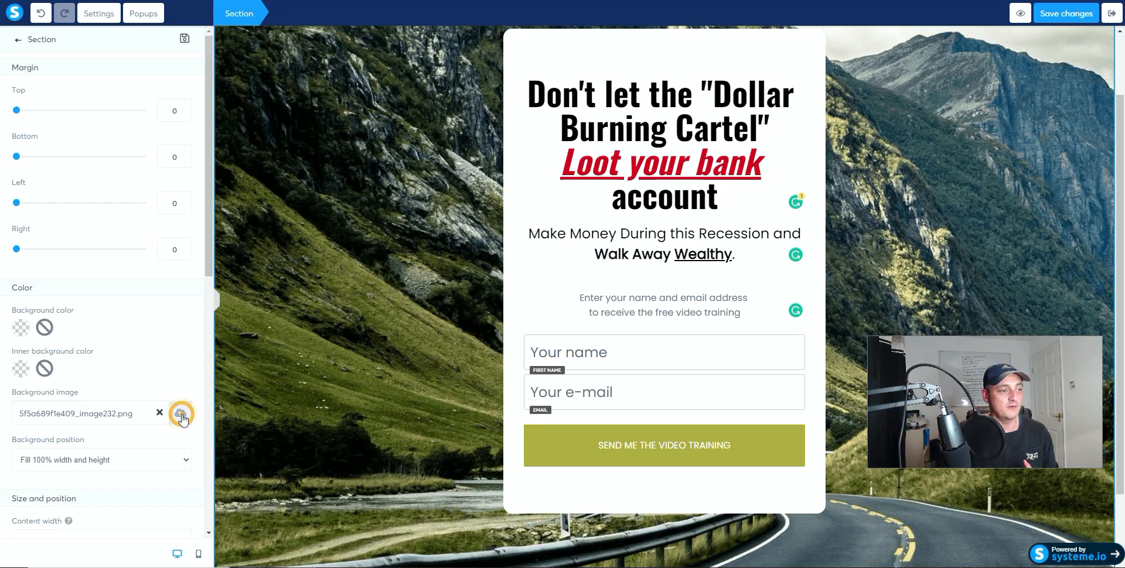
click(183, 414)
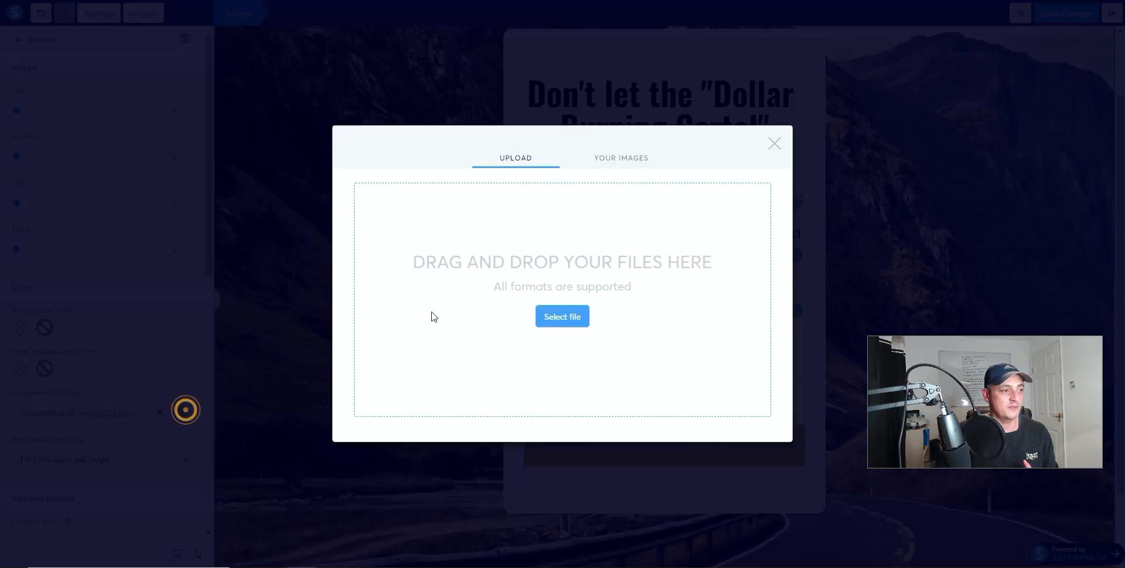
click(514, 157)
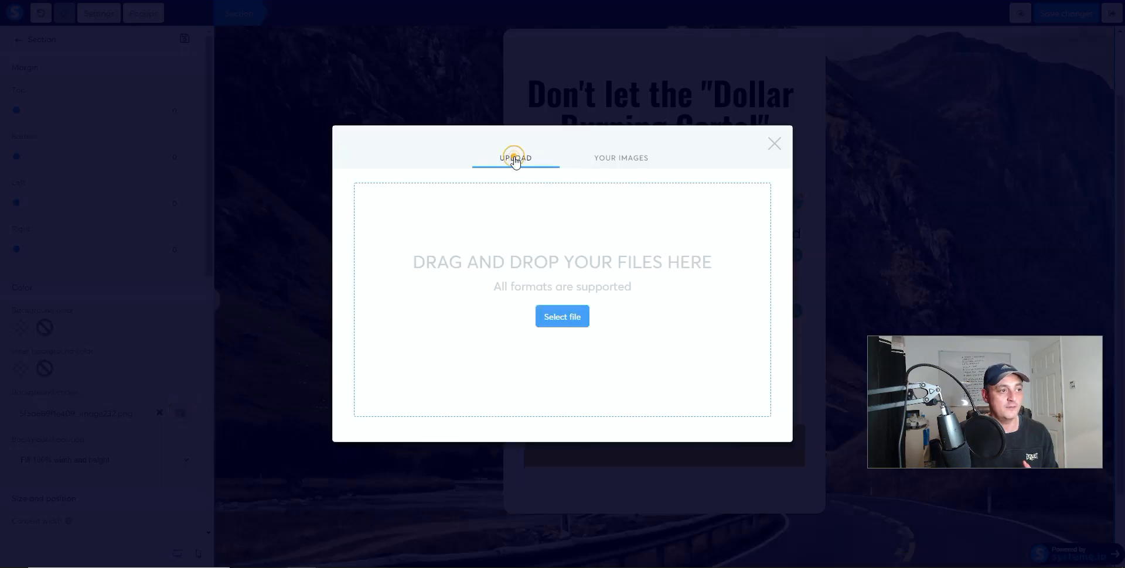
click(577, 316)
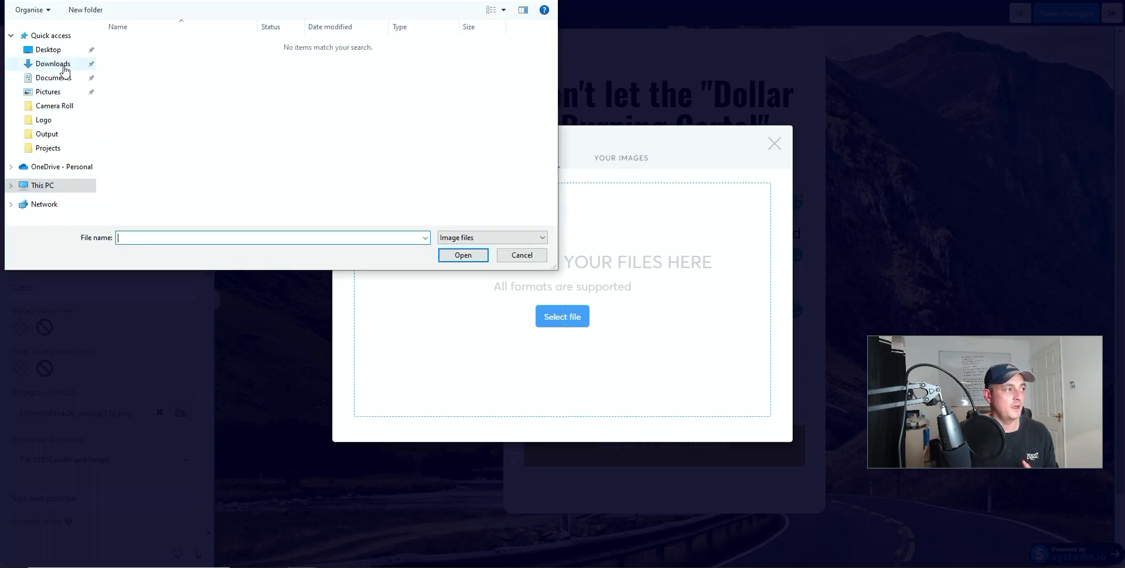
click(63, 71)
double_click(137, 78)
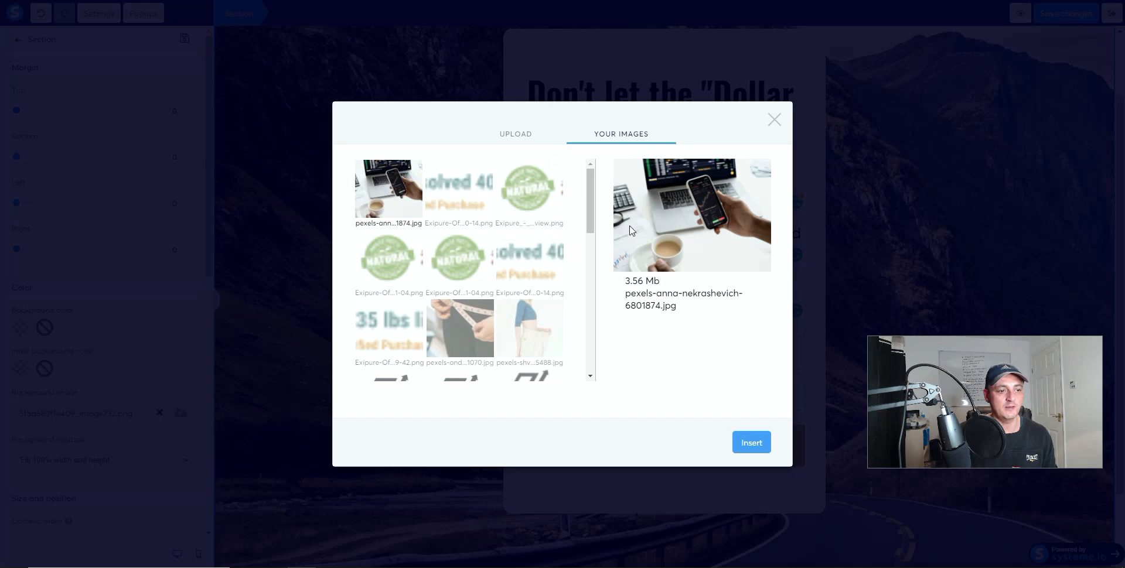
click(759, 449)
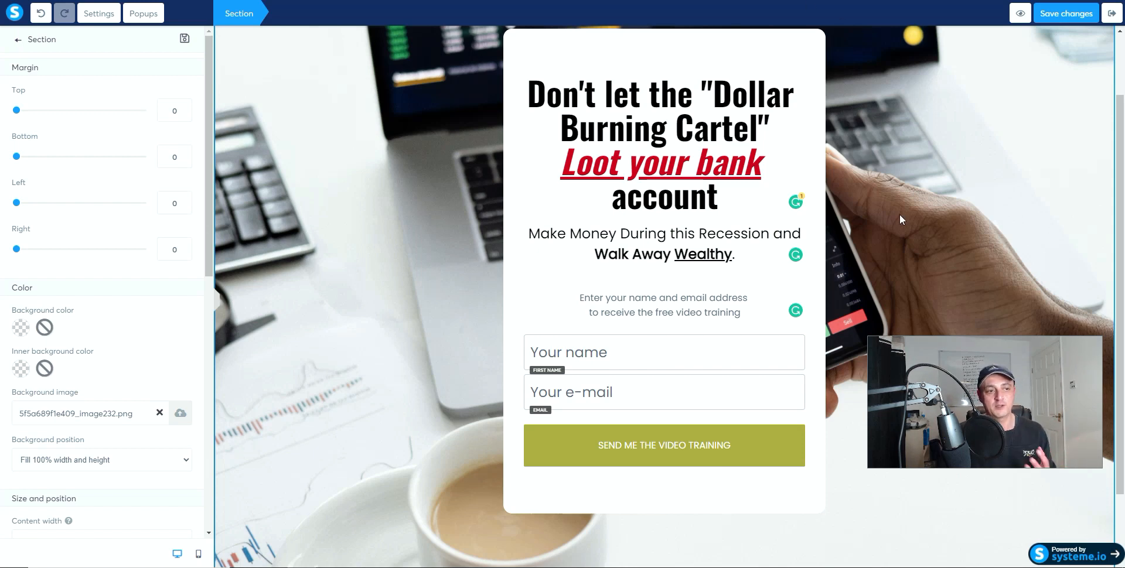
- Change the click action of the squeeze page's form button to Open URL
click(699, 455)
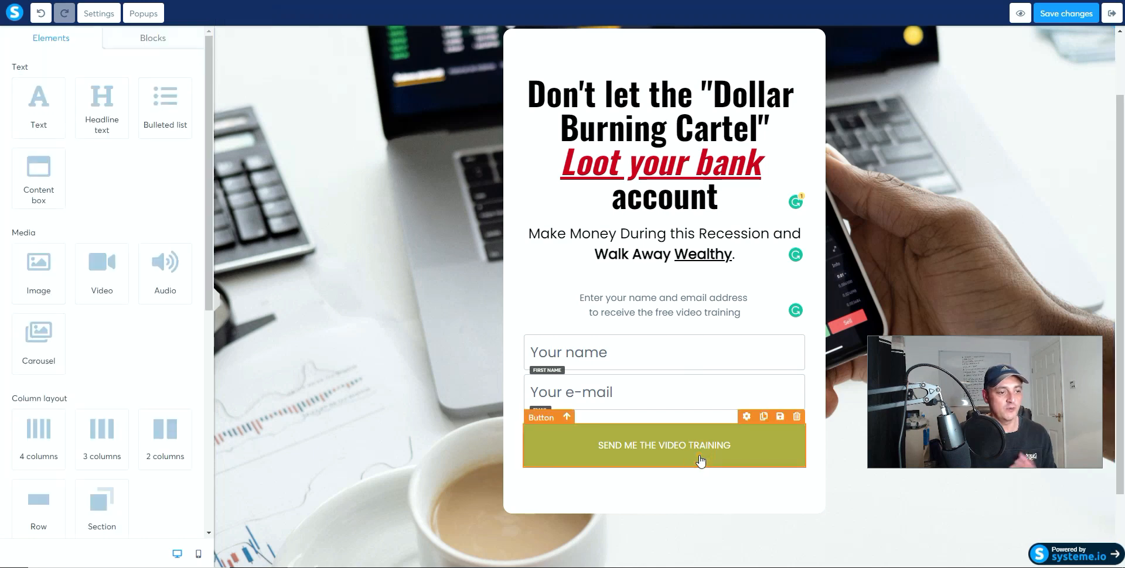
click(768, 455)
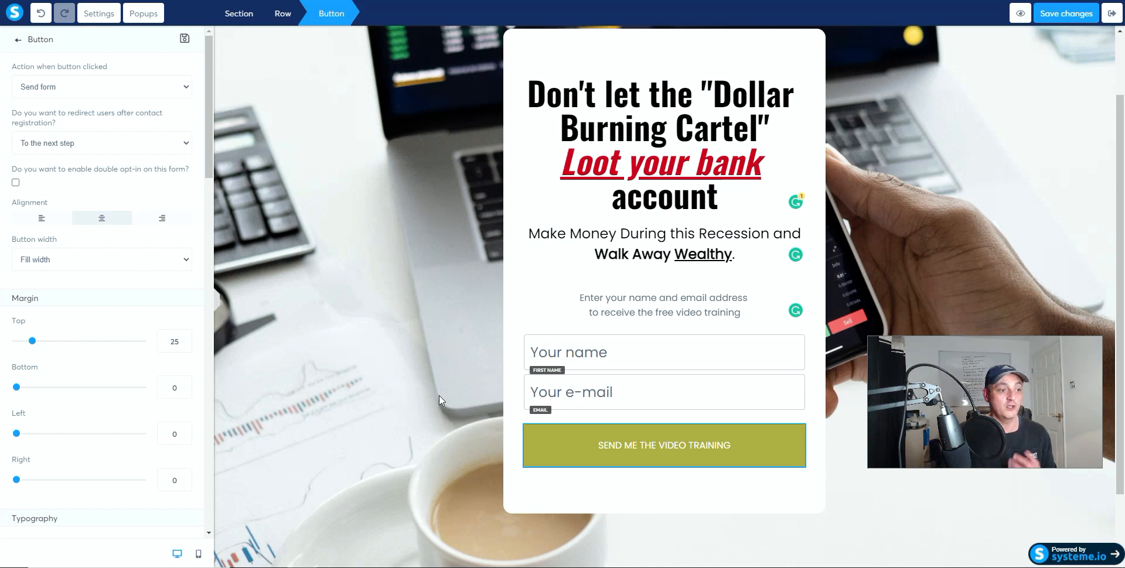
click(635, 450)
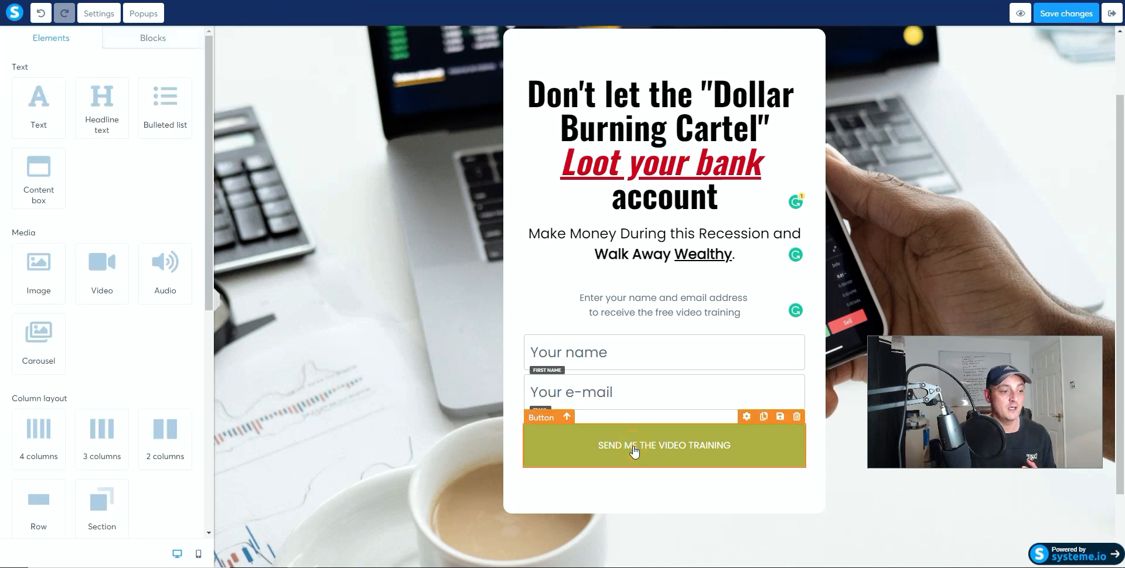
click(632, 447)
click(631, 444)
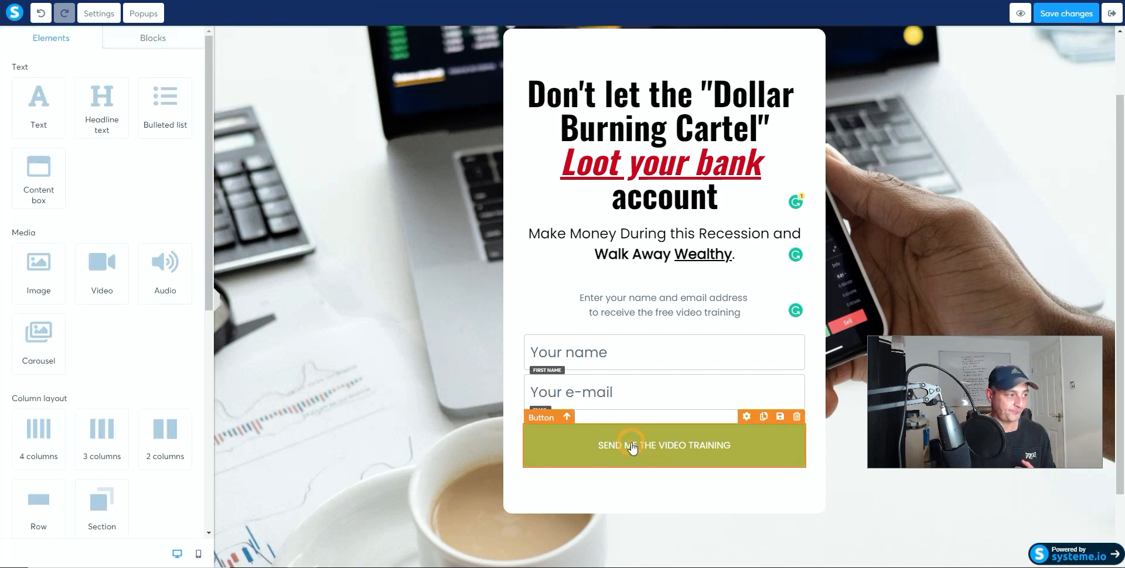
click(642, 451)
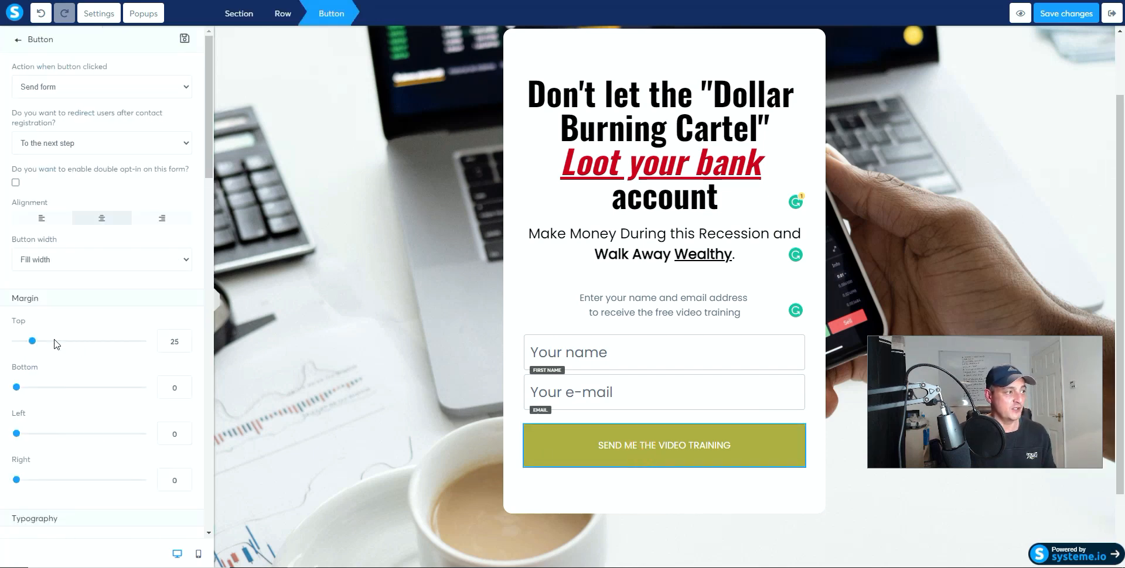
click(55, 88)
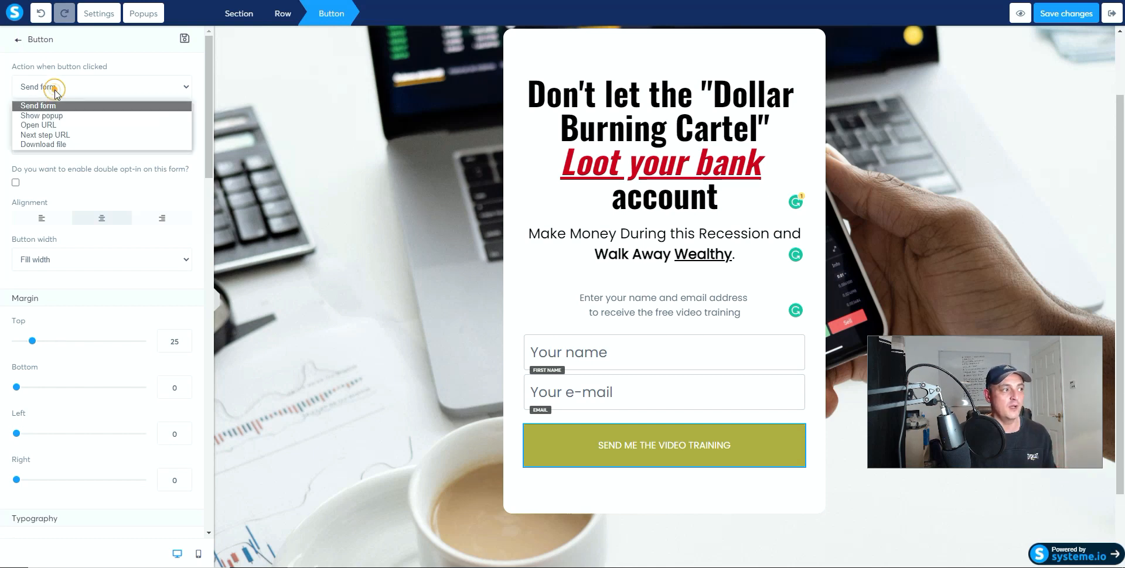
click(73, 125)
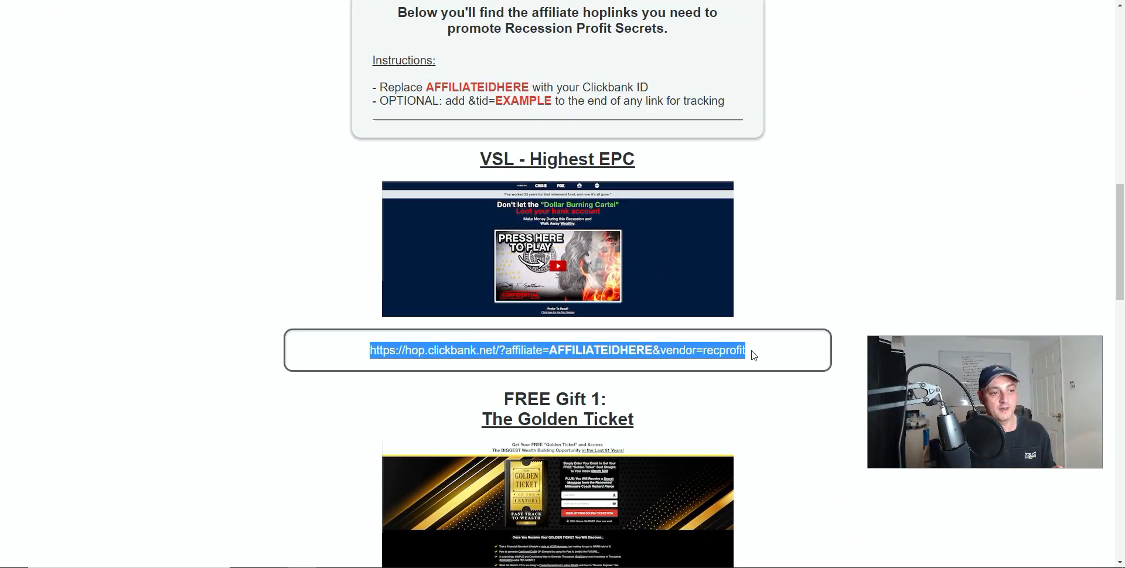
click(759, 354)
drag(758, 354, 334, 307)
click(367, 396)
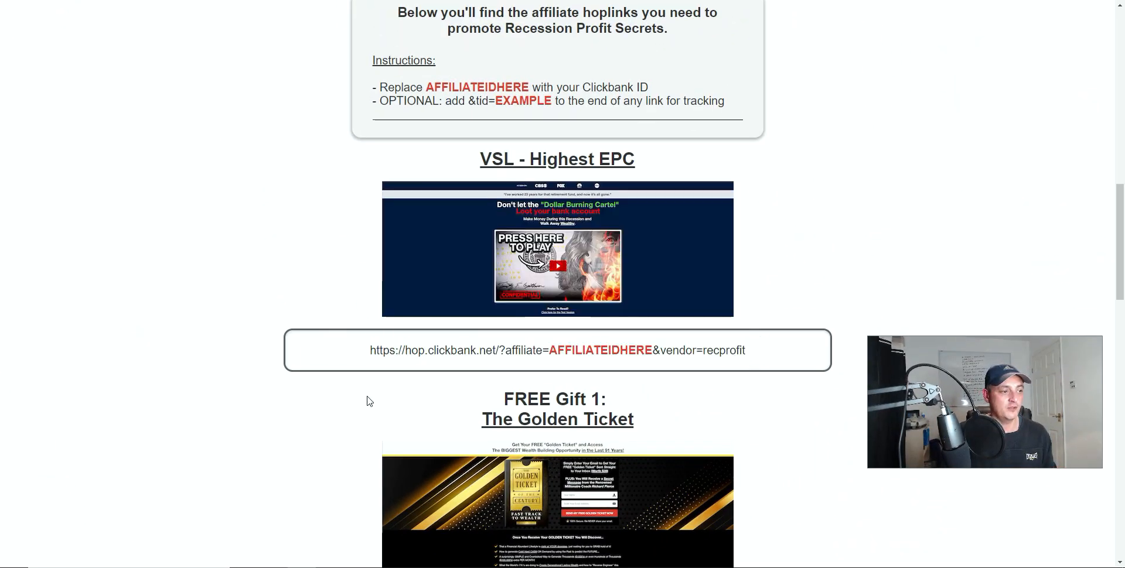
drag(774, 351, 371, 349)
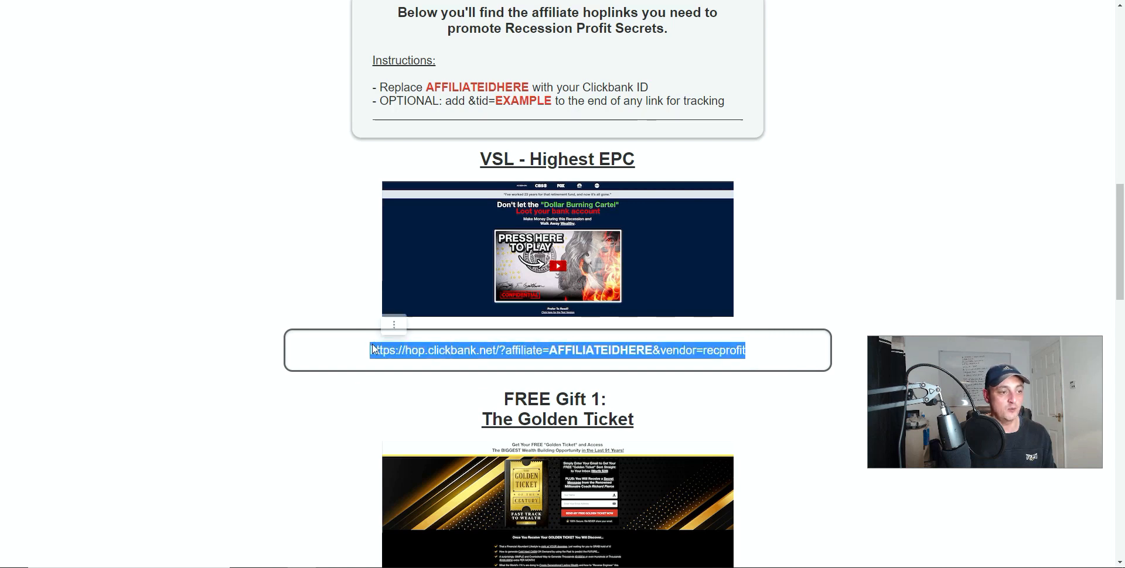
right_click(617, 347)
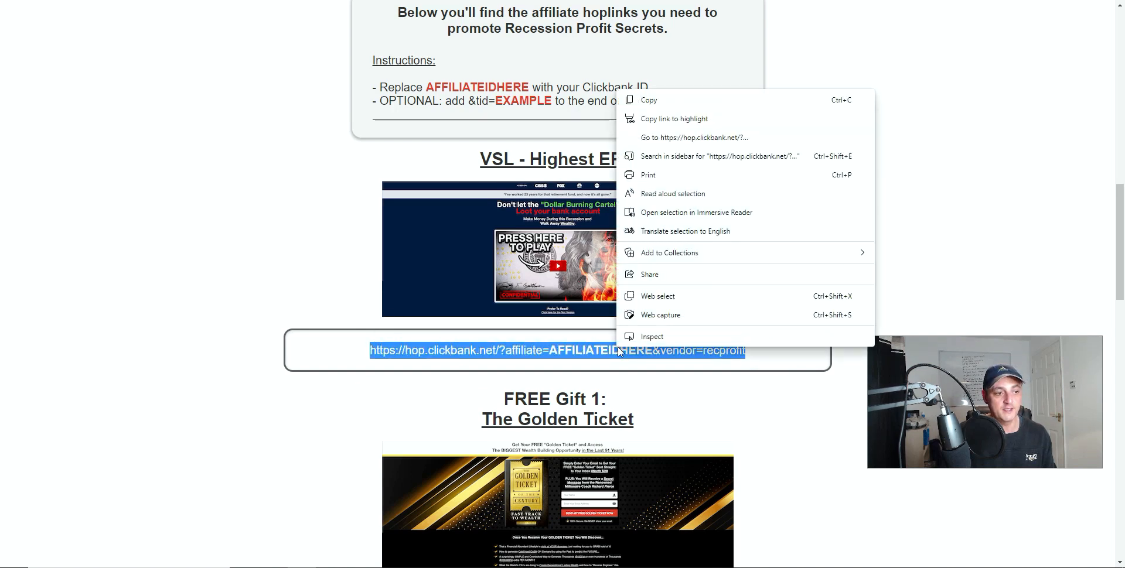
click(675, 103)
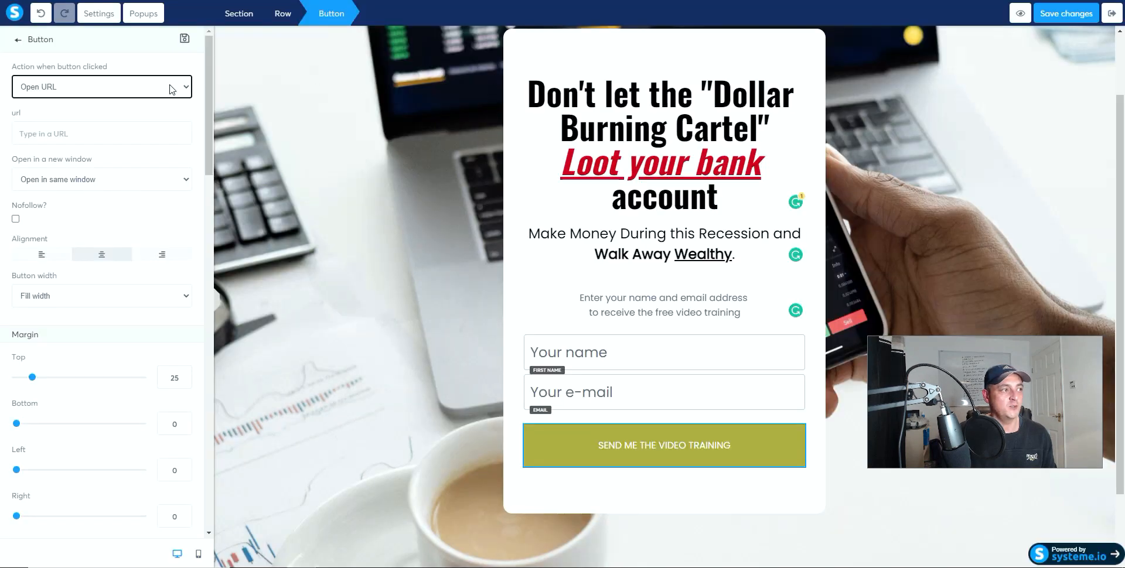
click(85, 130)
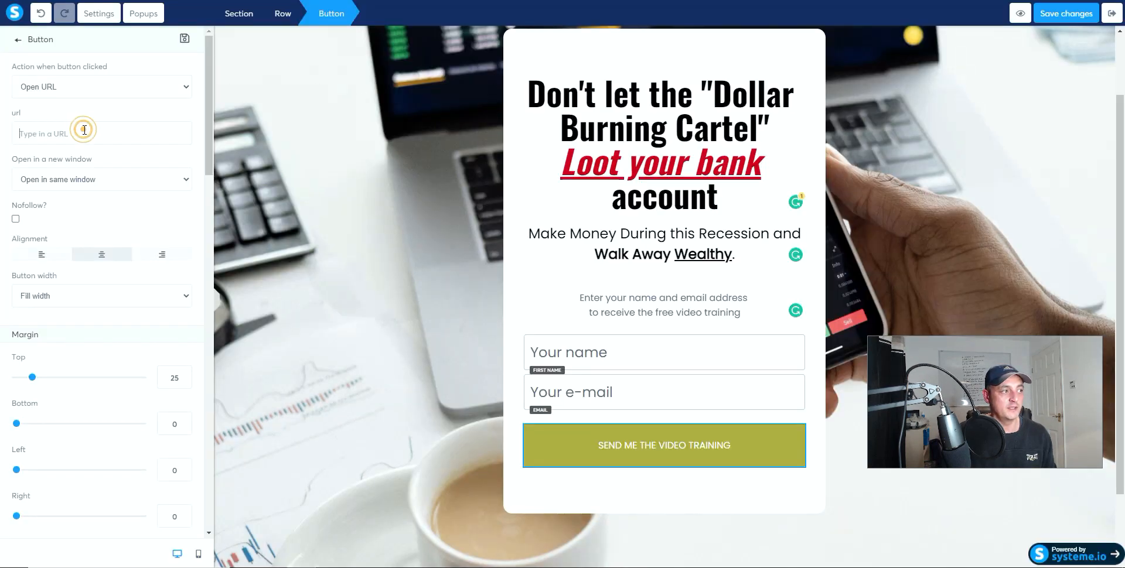
right_click(85, 130)
click(116, 239)
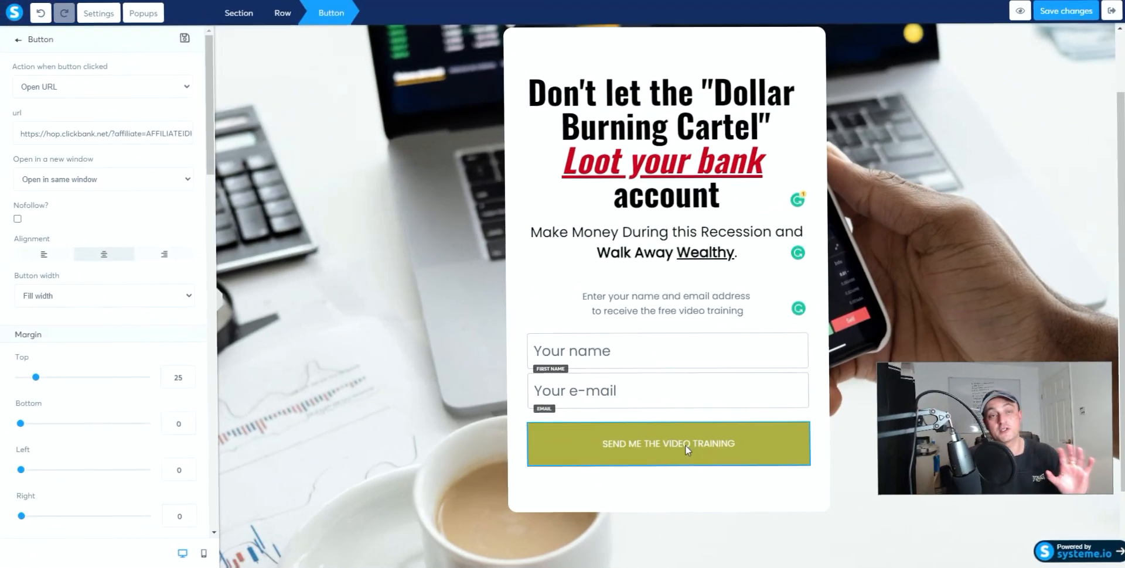
- Change the button text to 'Click Here Access' and set its font size to 30
scroll(111, 329, down, 3)
scroll(111, 331, down, 3)
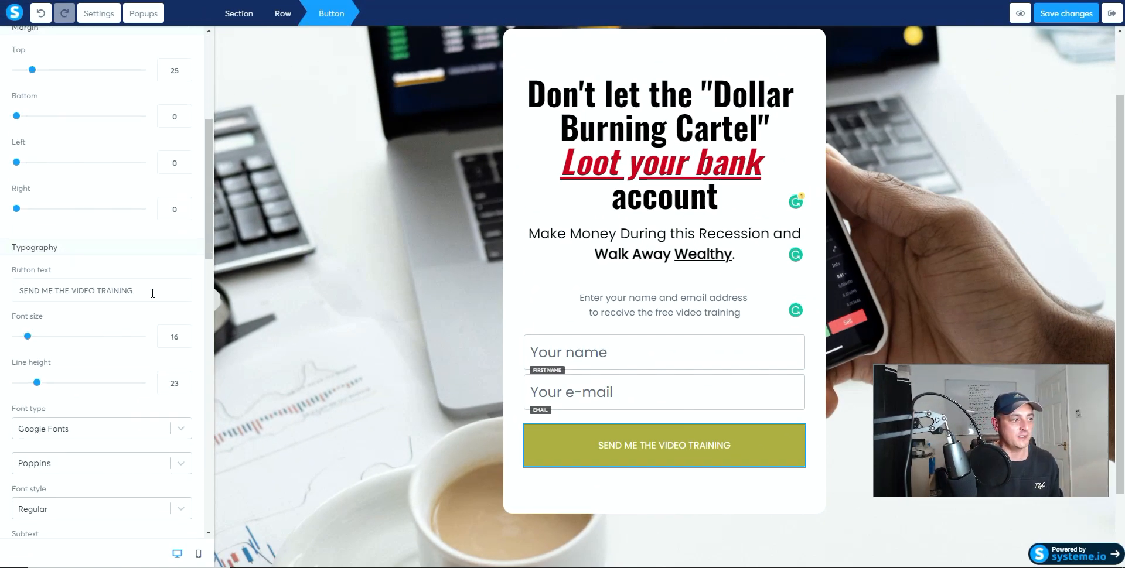
drag(148, 291, 2, 277)
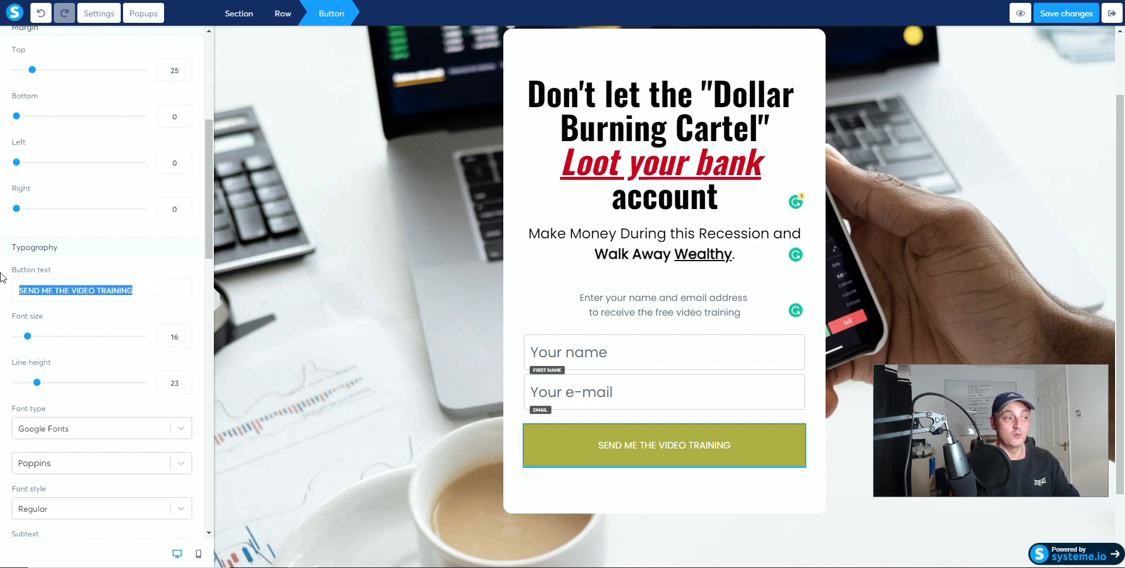
text(Clic)
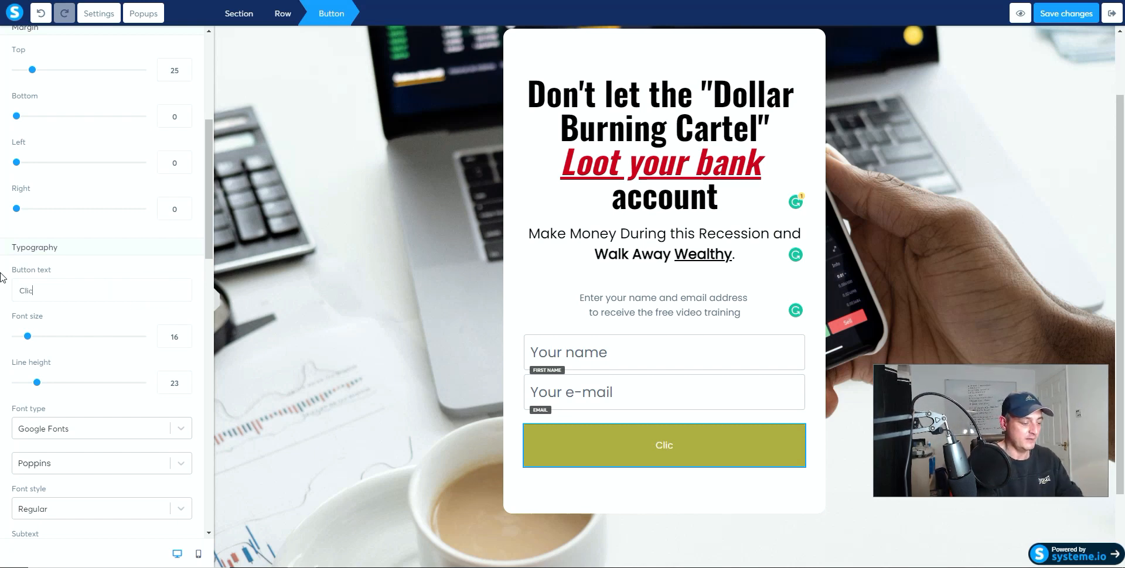
text(k Here Access)
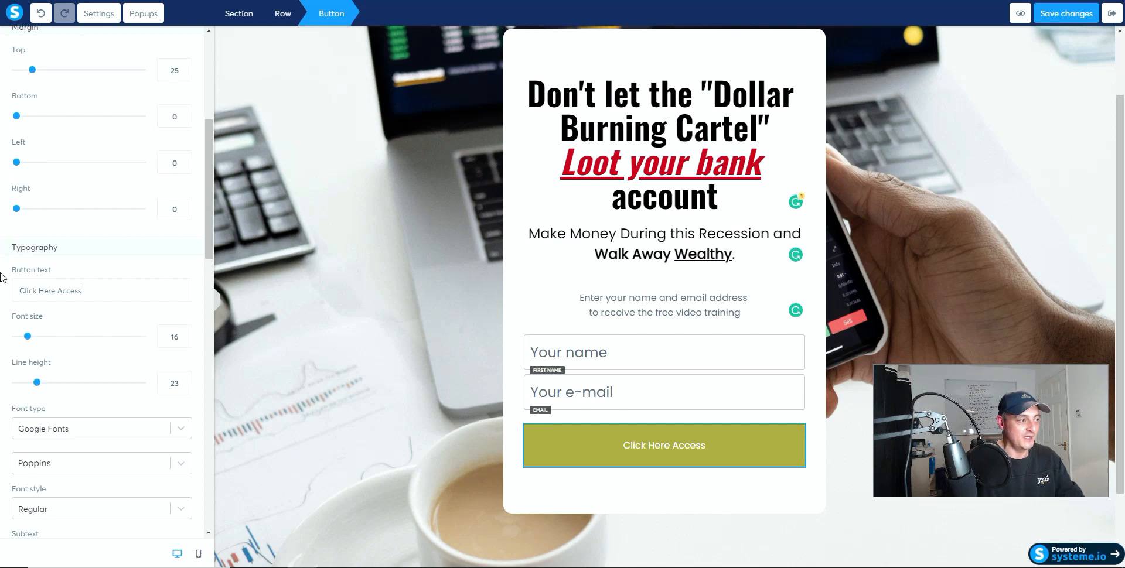
drag(28, 336, 47, 342)
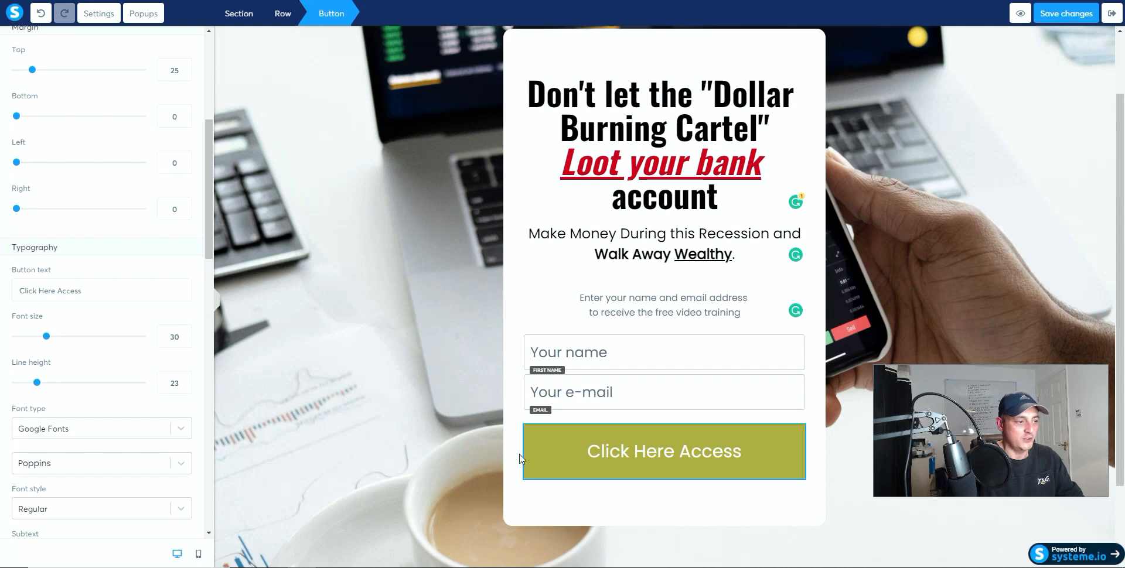
- Set the button's background color to orange F5A623 and preview the squeeze page
scroll(115, 367, down, 7)
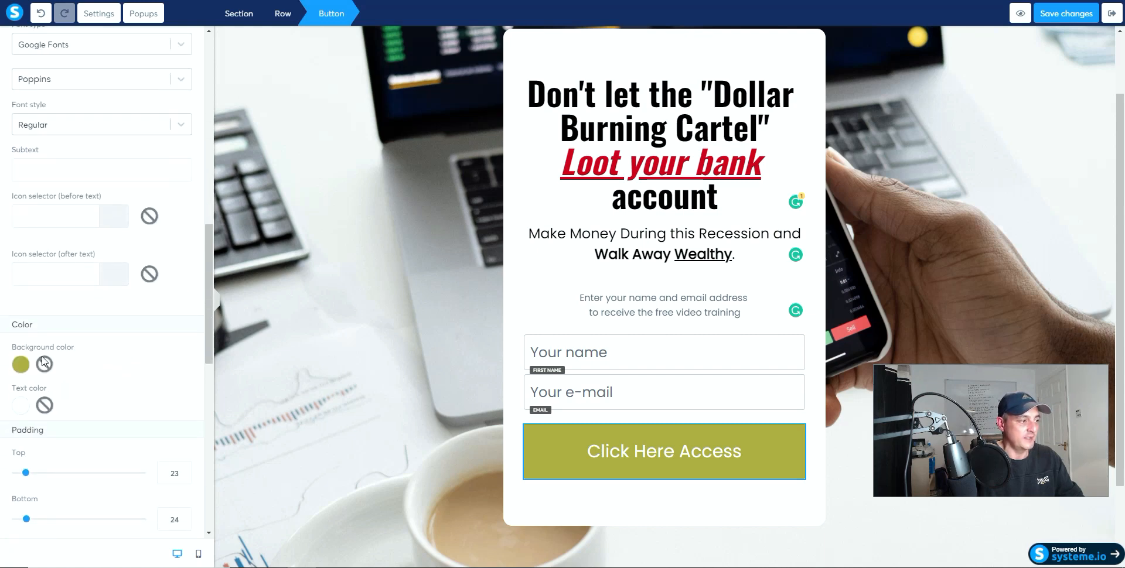
click(21, 364)
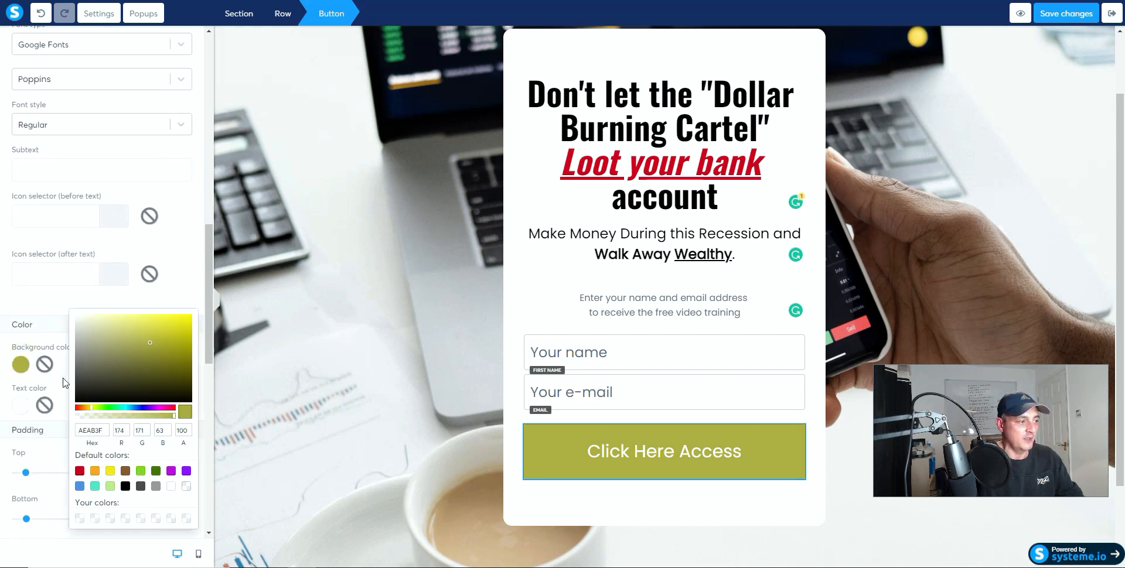
click(94, 472)
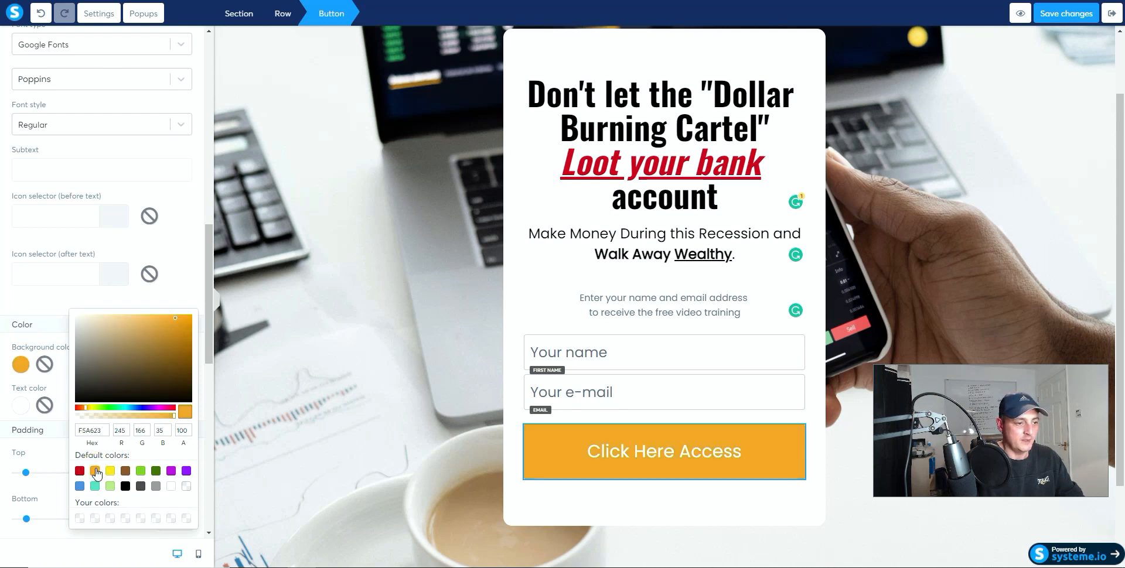
click(382, 433)
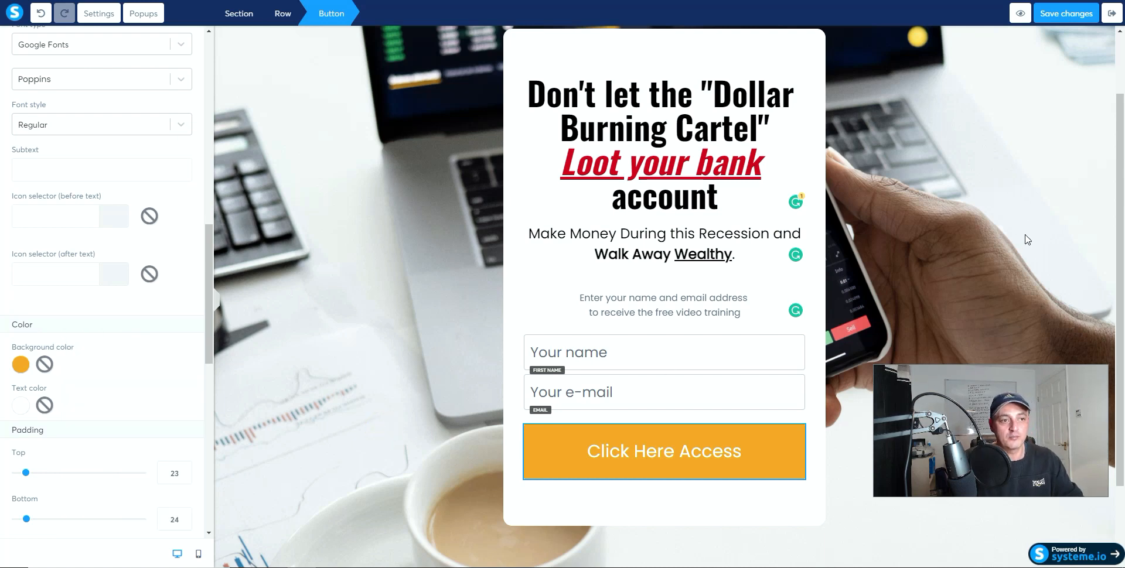
click(1019, 13)
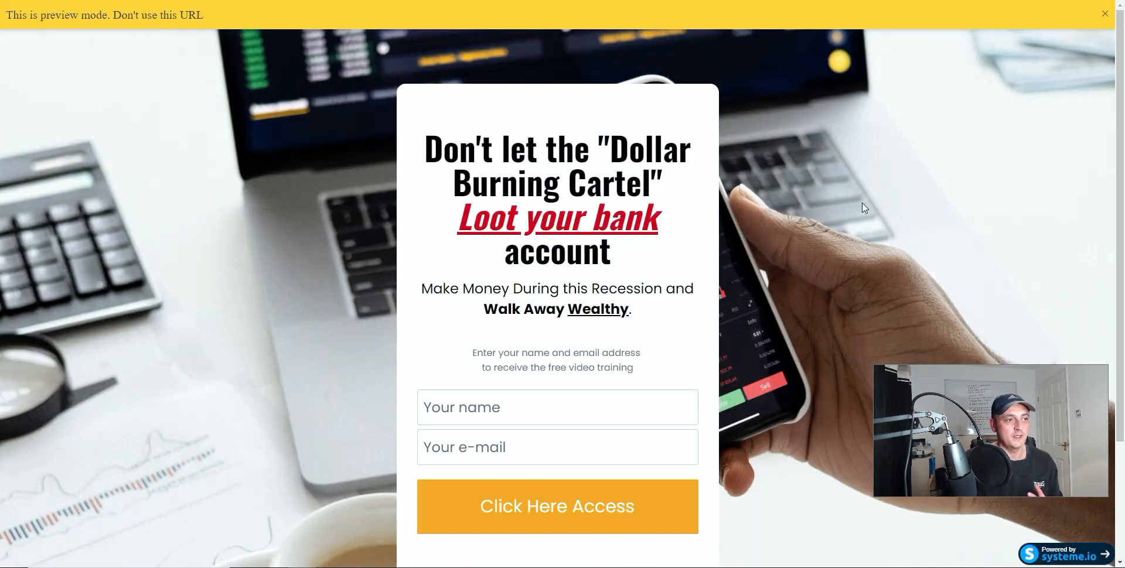
scroll(866, 199, down, 1)
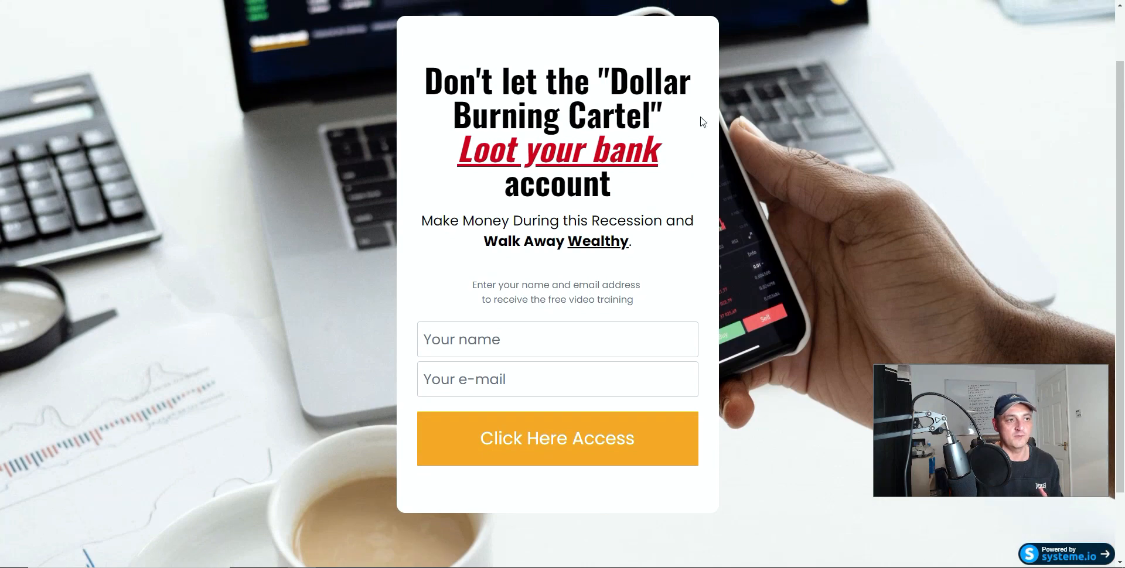
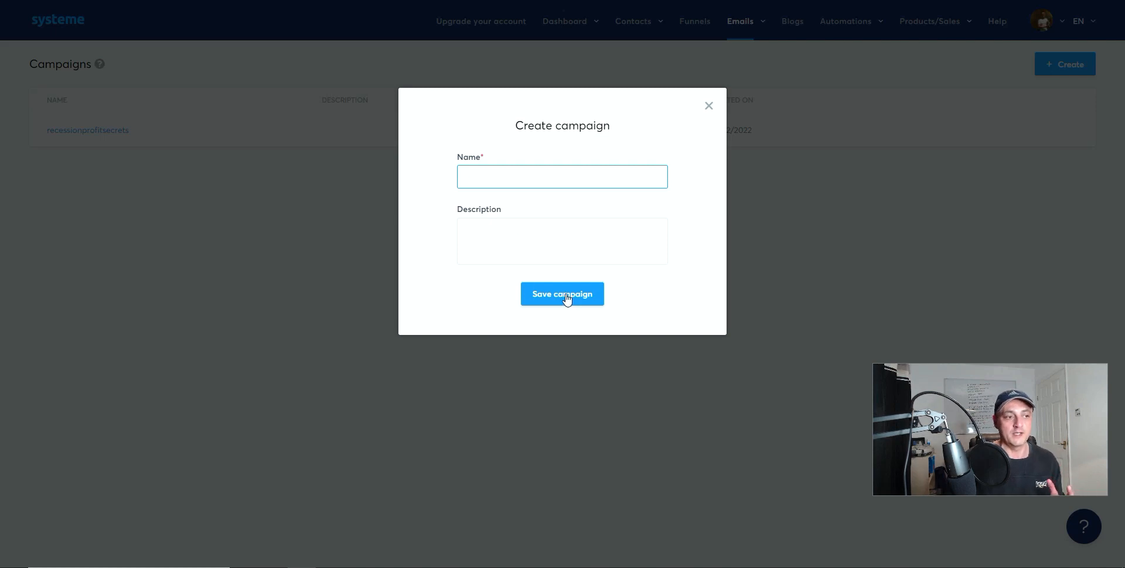
- Discard the empty campaign form and open the automation rules for the Recession Profit Secrets funnel's squeeze page
click(709, 105)
drag(89, 121, 88, 120)
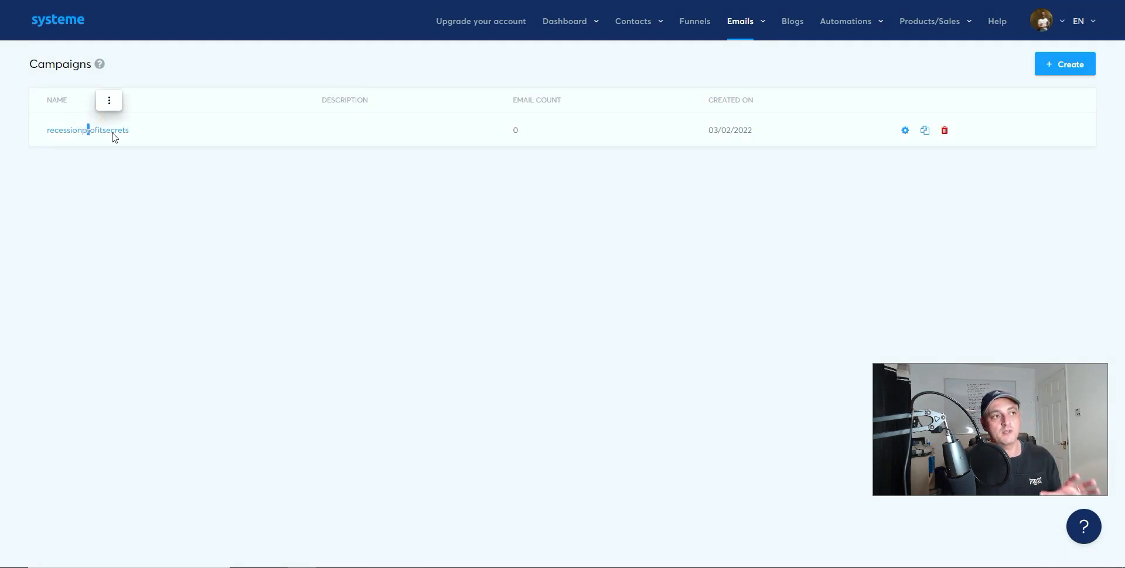
click(305, 262)
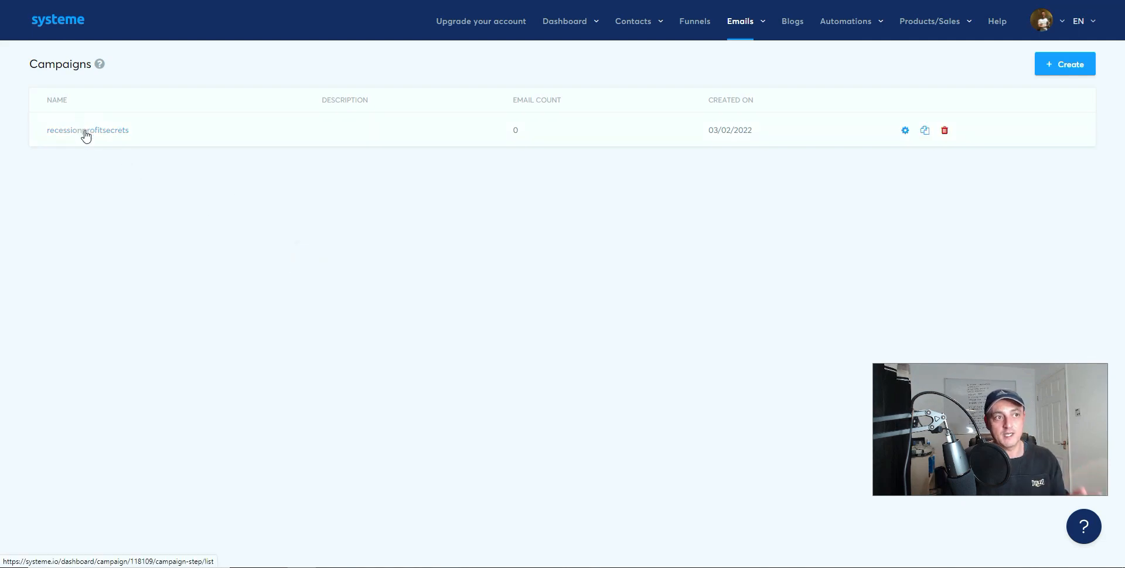
click(692, 31)
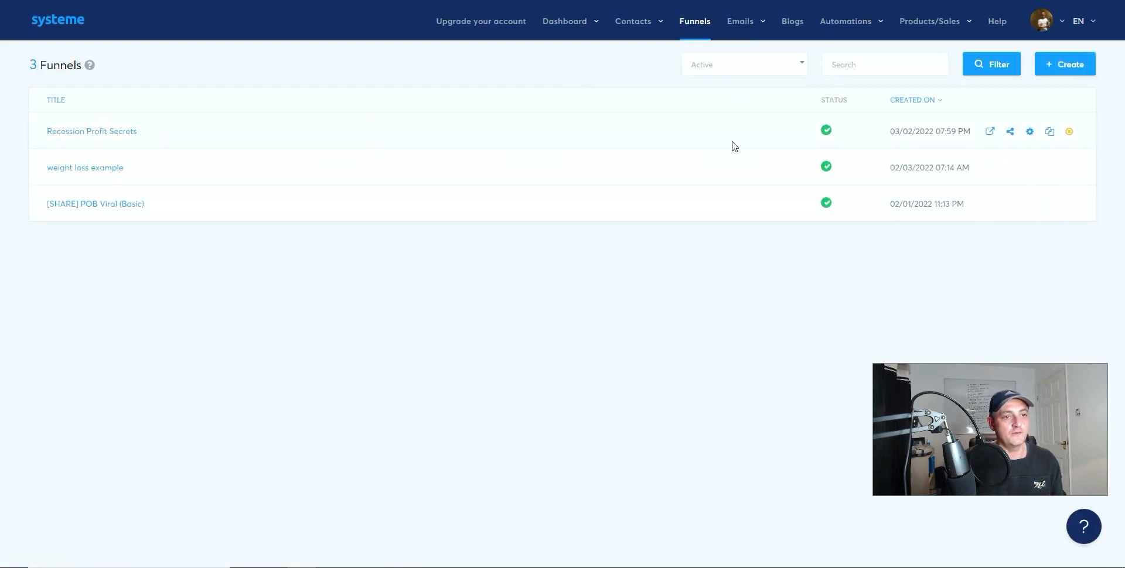
click(83, 132)
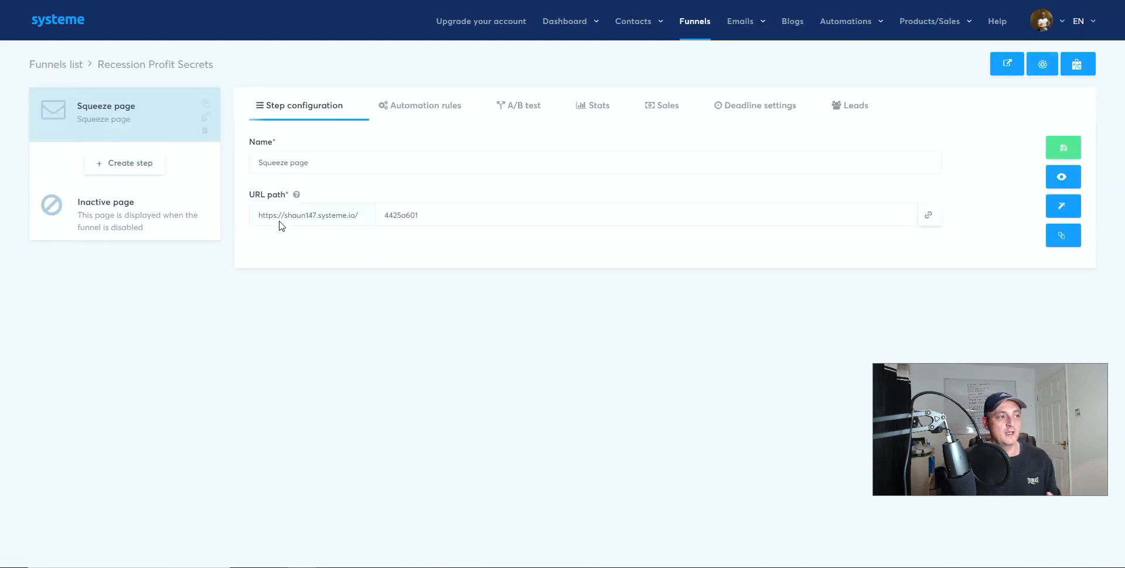
click(433, 107)
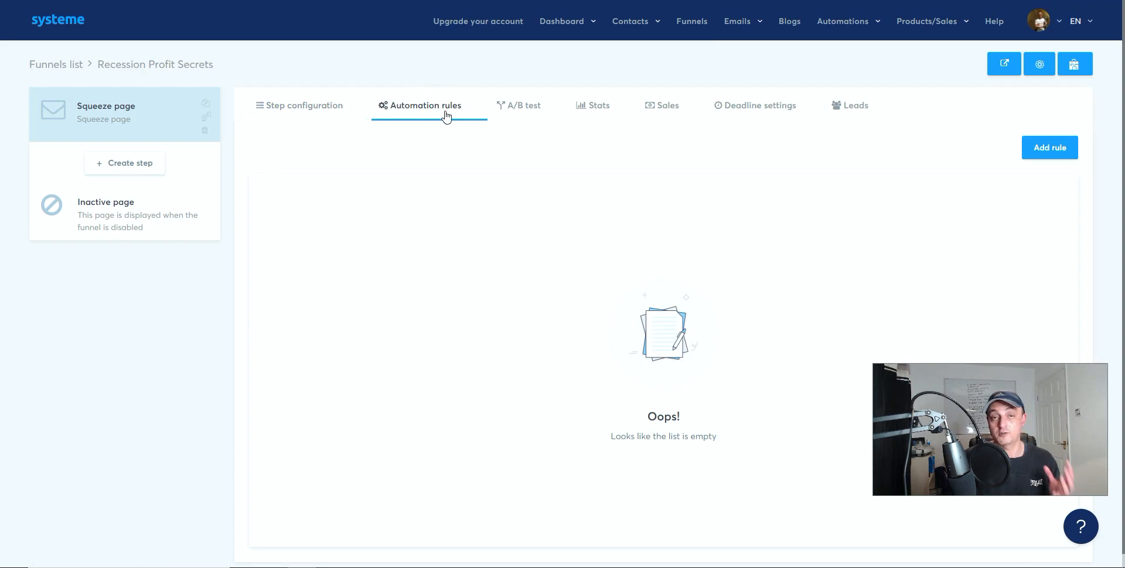
- Add and save a rule that subscribes contacts to the recessionprofitsecrets campaign when they submit the funnel step form
click(1036, 151)
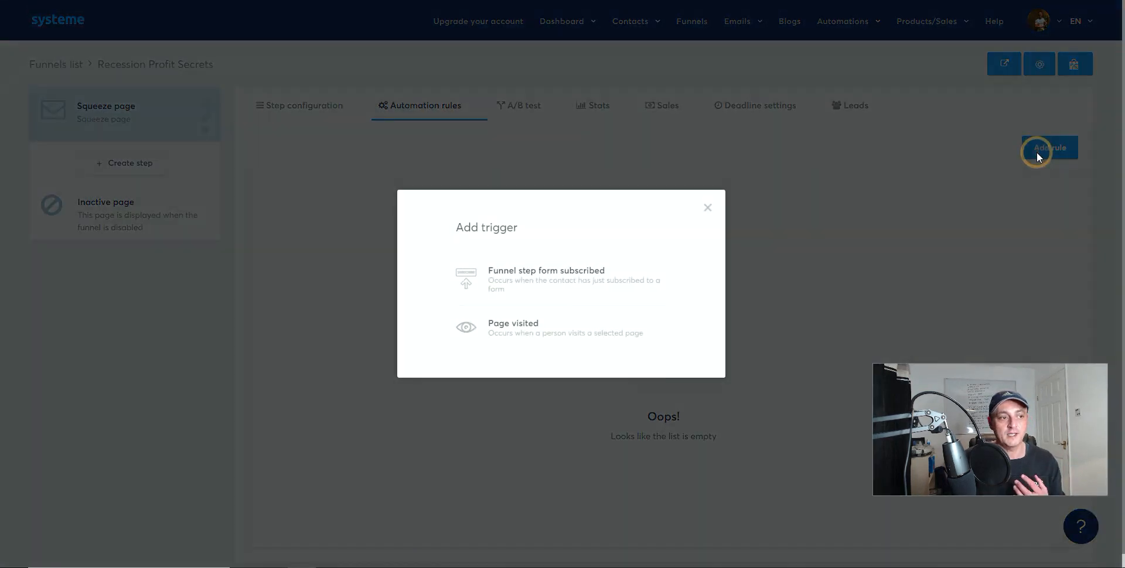
click(561, 287)
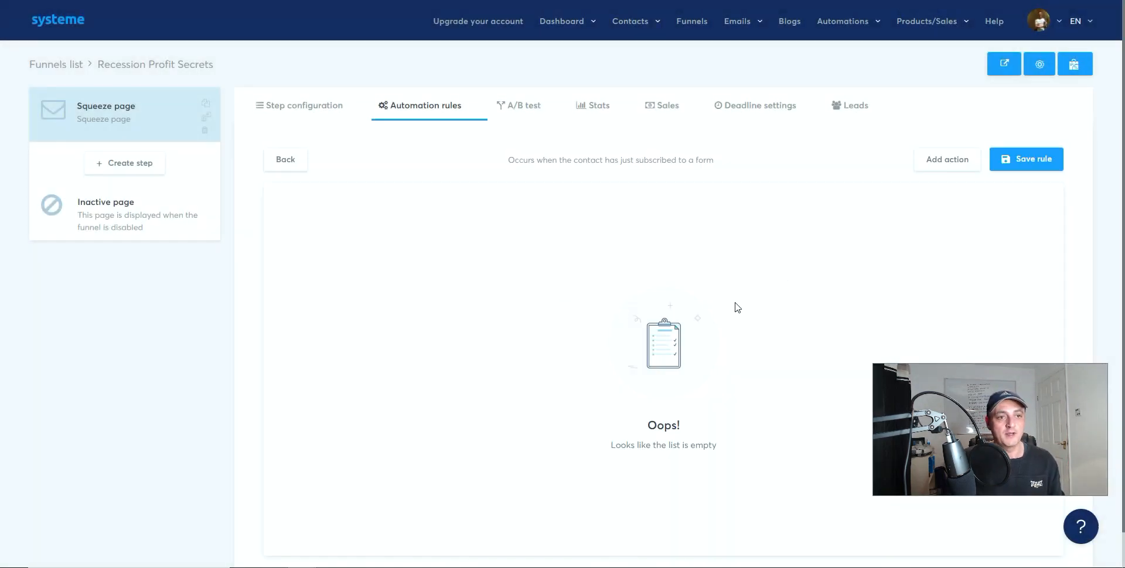
click(950, 164)
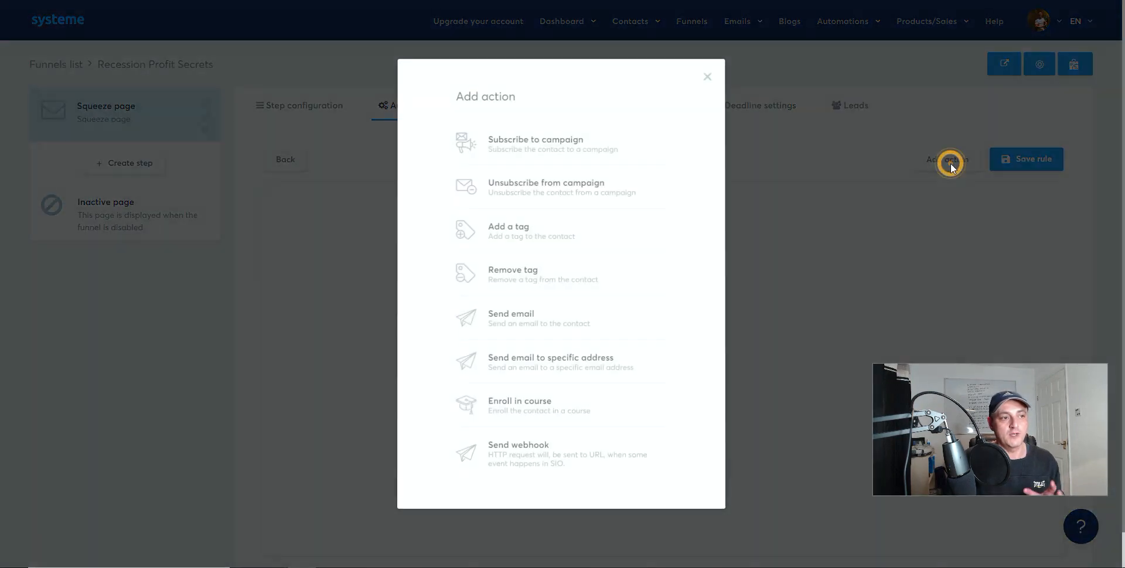
click(551, 151)
click(674, 231)
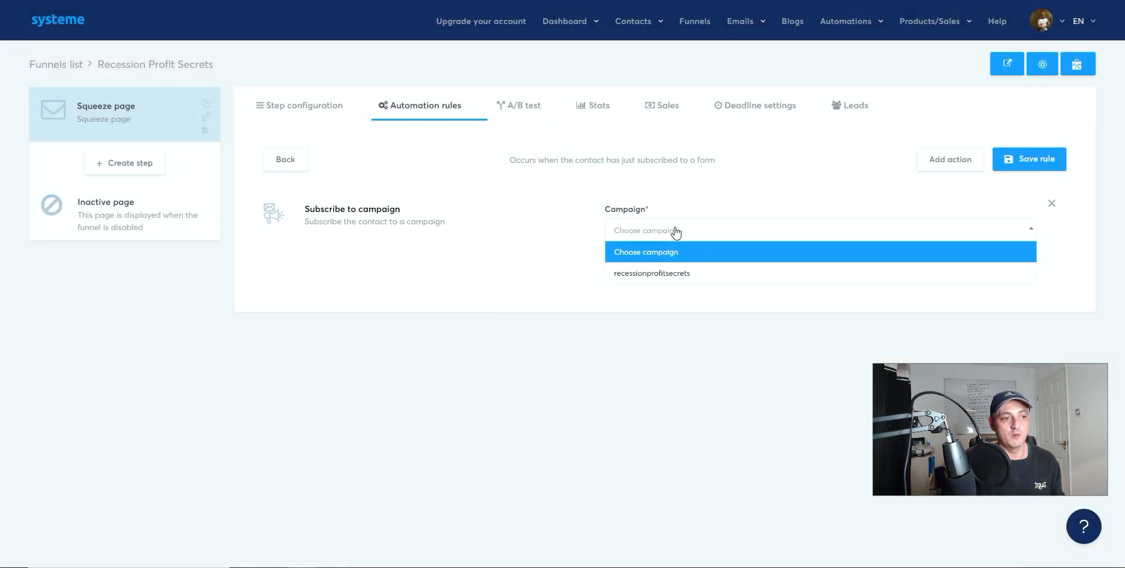
click(669, 276)
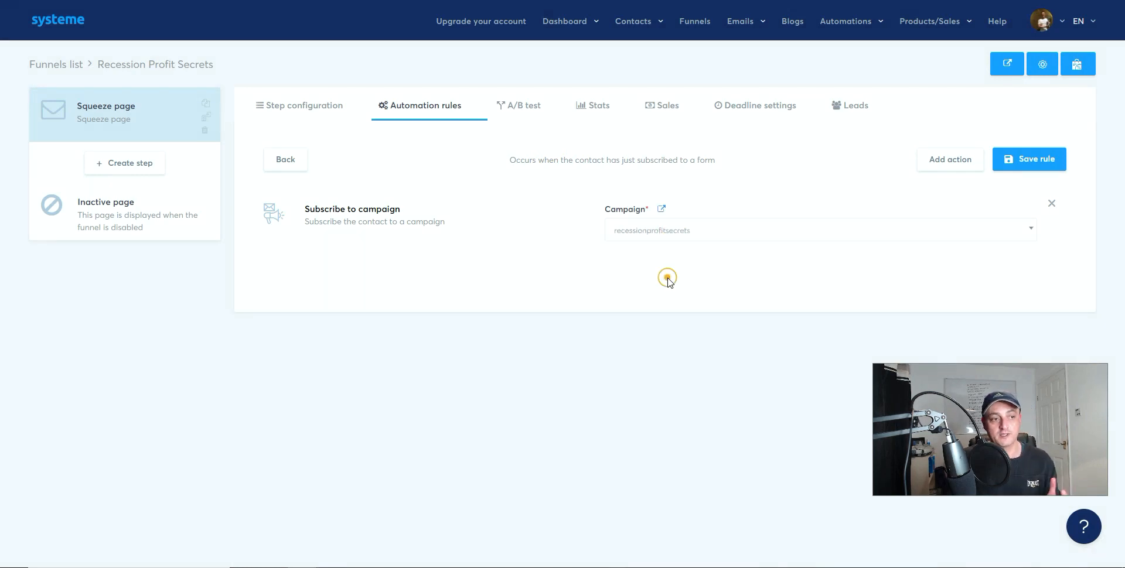
click(1030, 166)
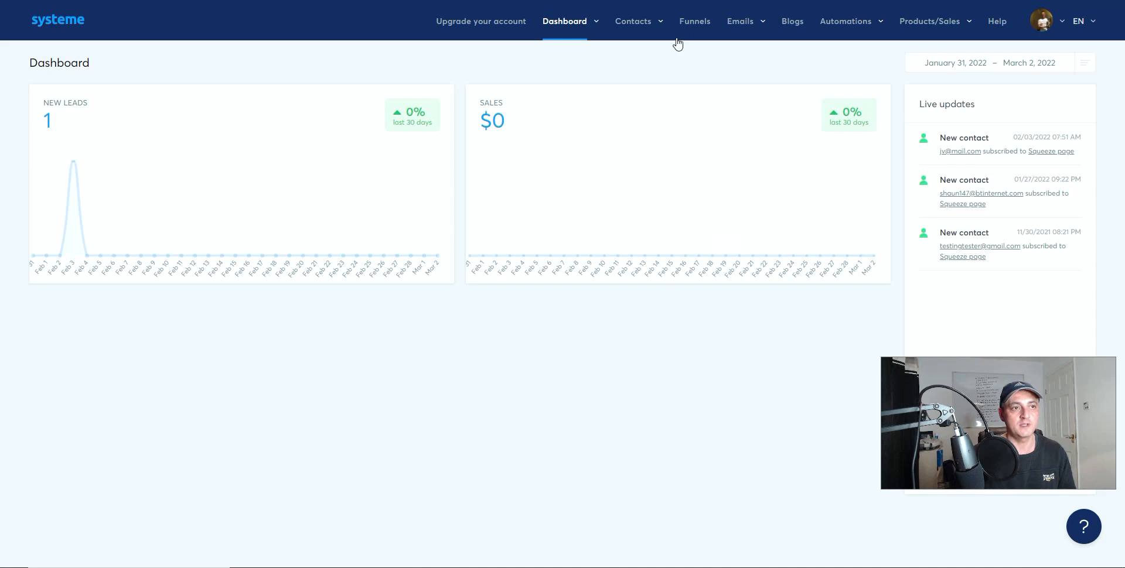
- Open the recessionprofitsecrets email campaign from the campaigns list
mouse_move(741, 23)
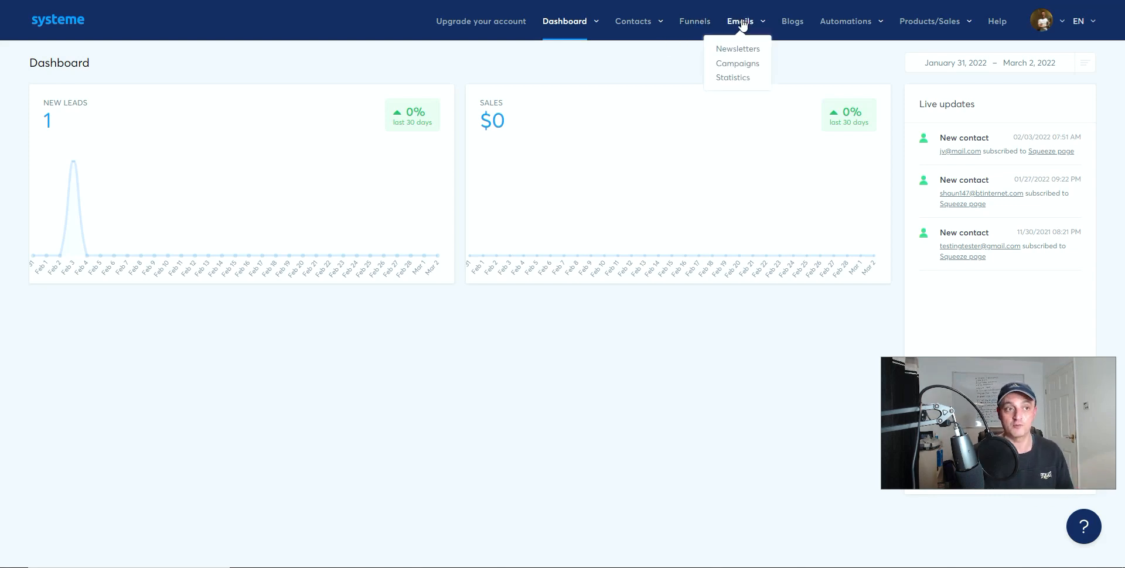
click(749, 64)
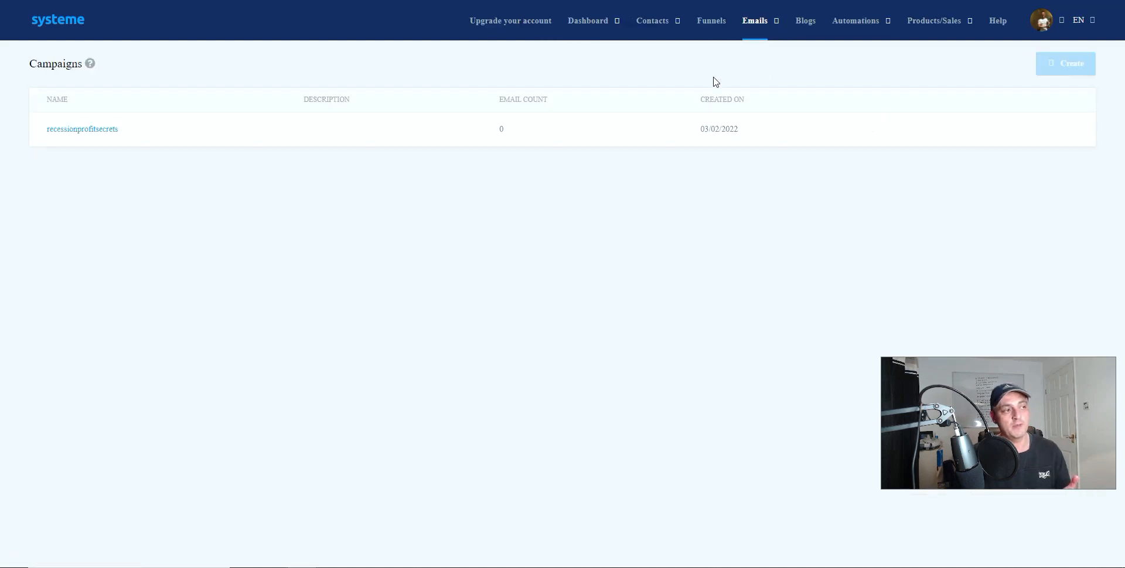
click(66, 131)
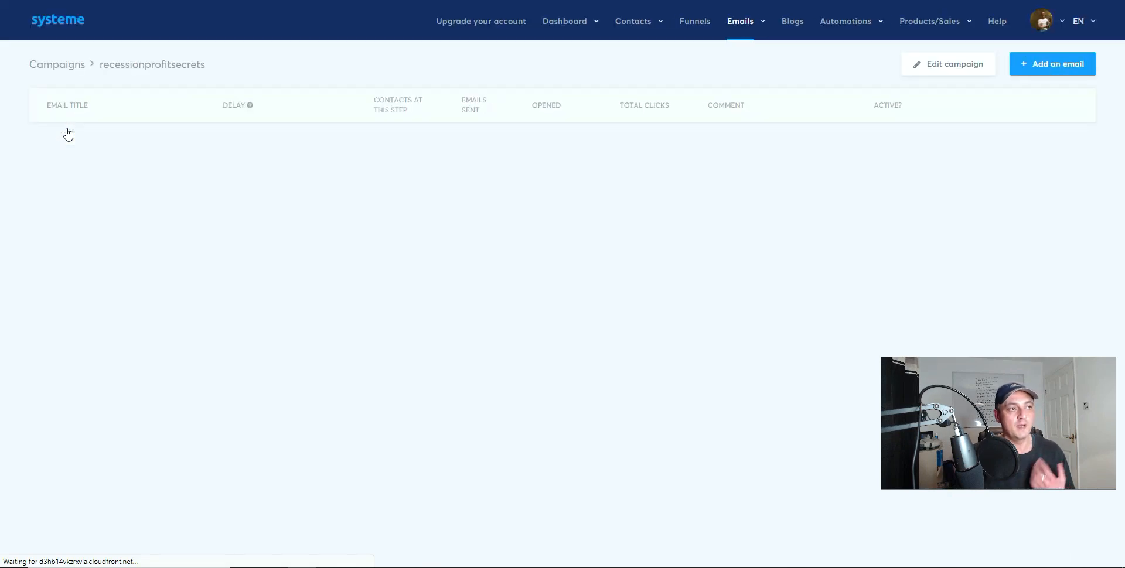
- Add a campaign email with the subject 'Thanks For Subscribing - Did You Check out The Offer' and create it in the classic editor
click(1031, 66)
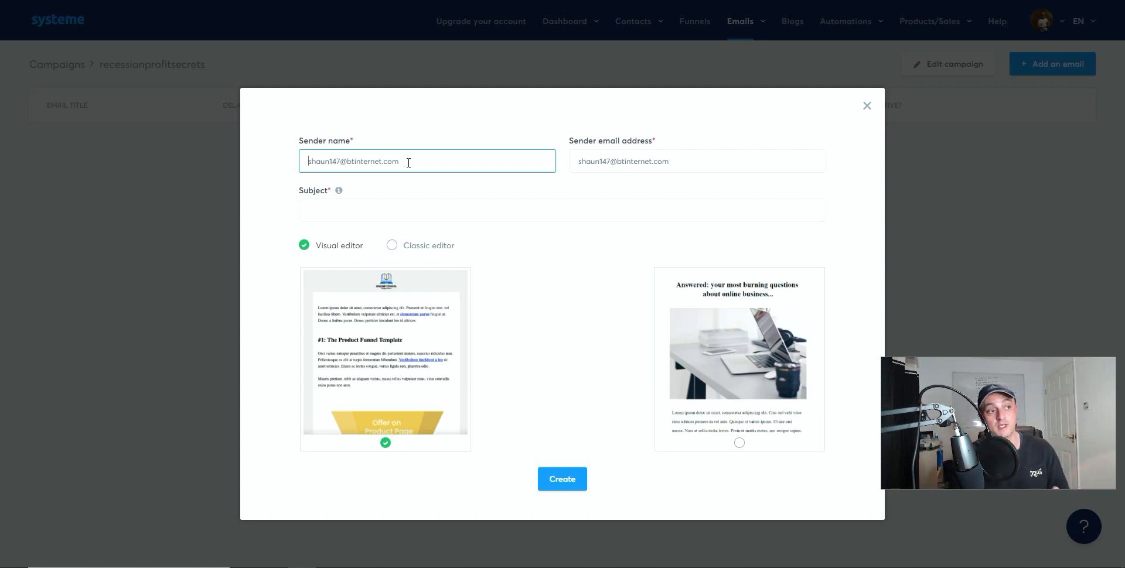
click(444, 214)
click(444, 214)
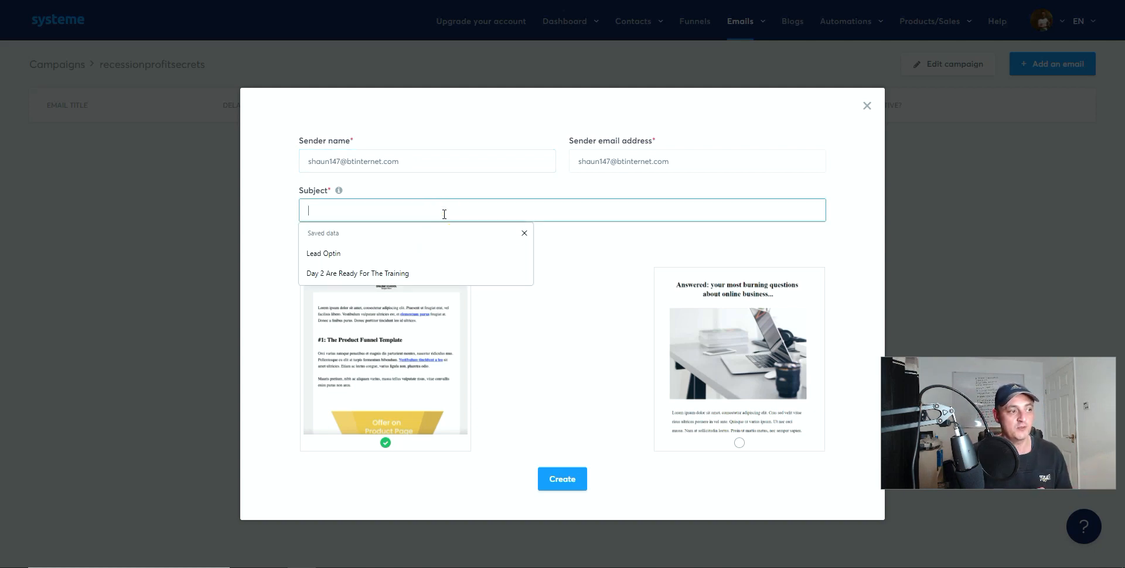
click(444, 207)
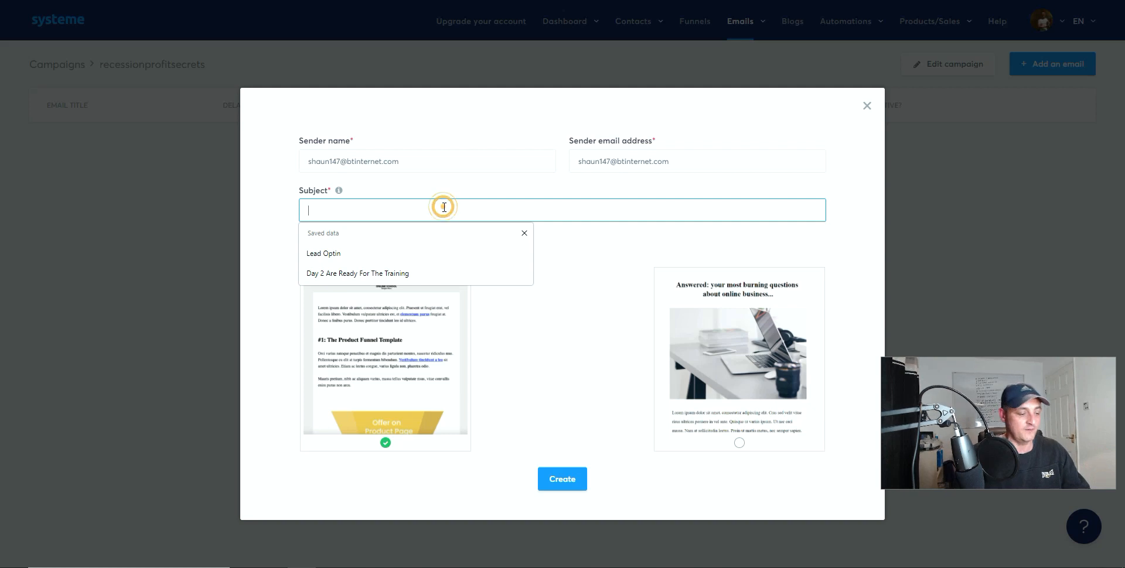
text(Thonks Fr)
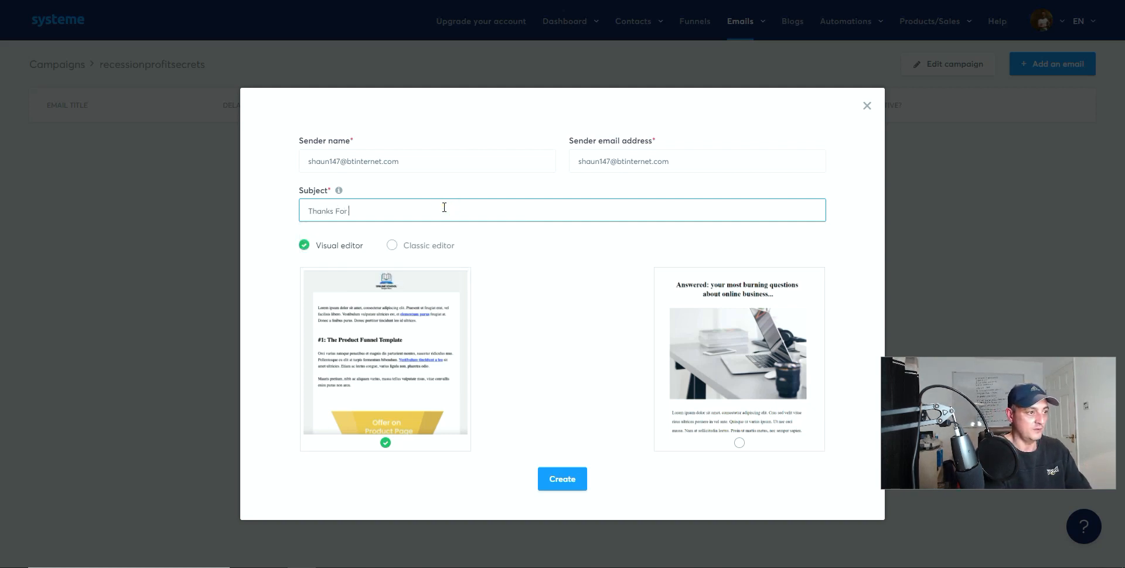
text(r Subs)
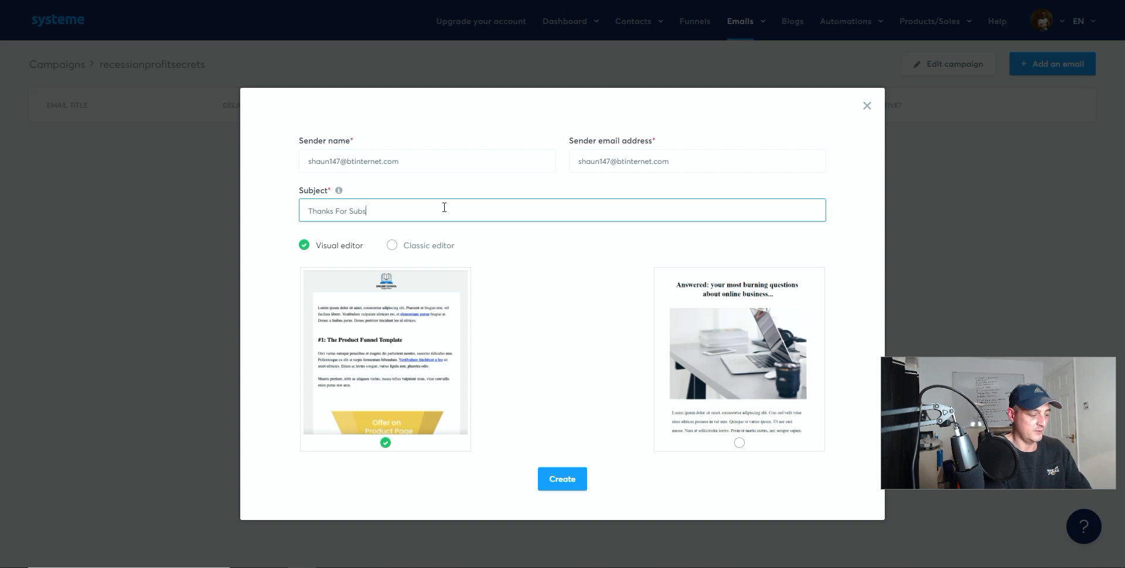
text(cribing )
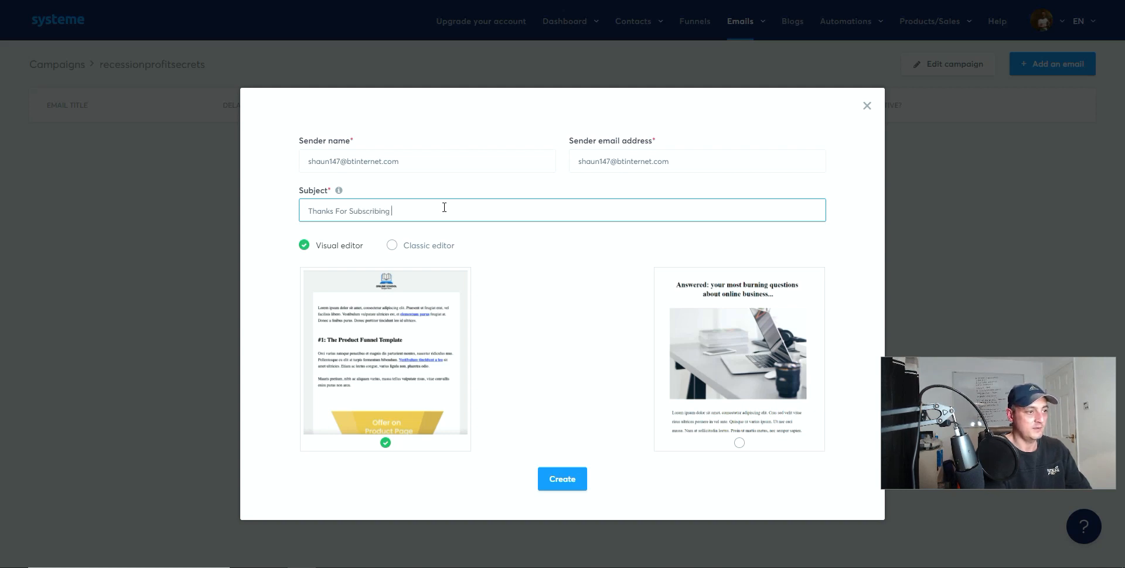
text(-)
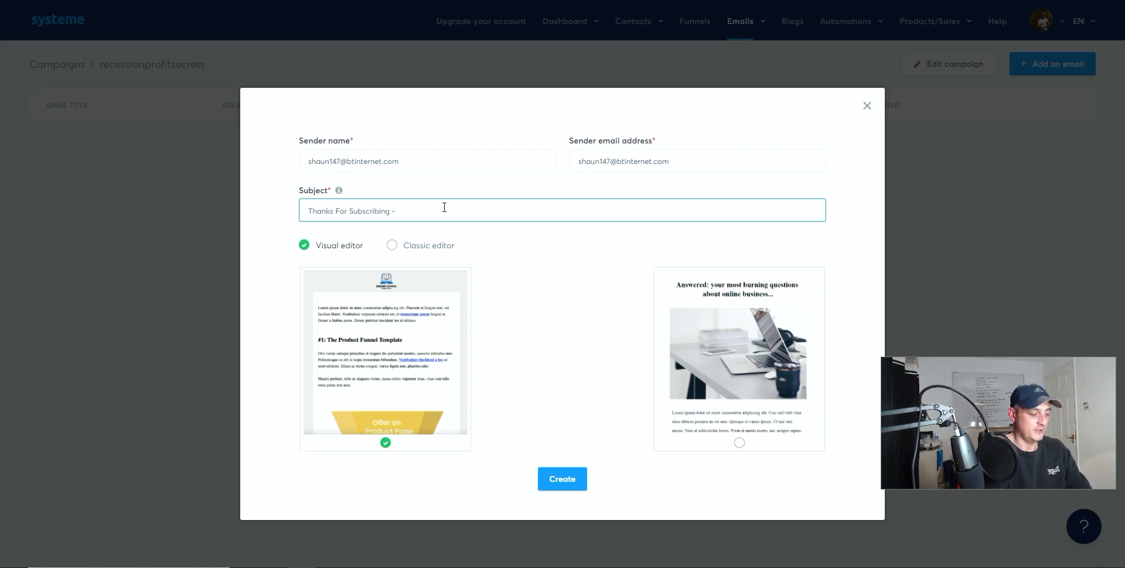
text( Did you)
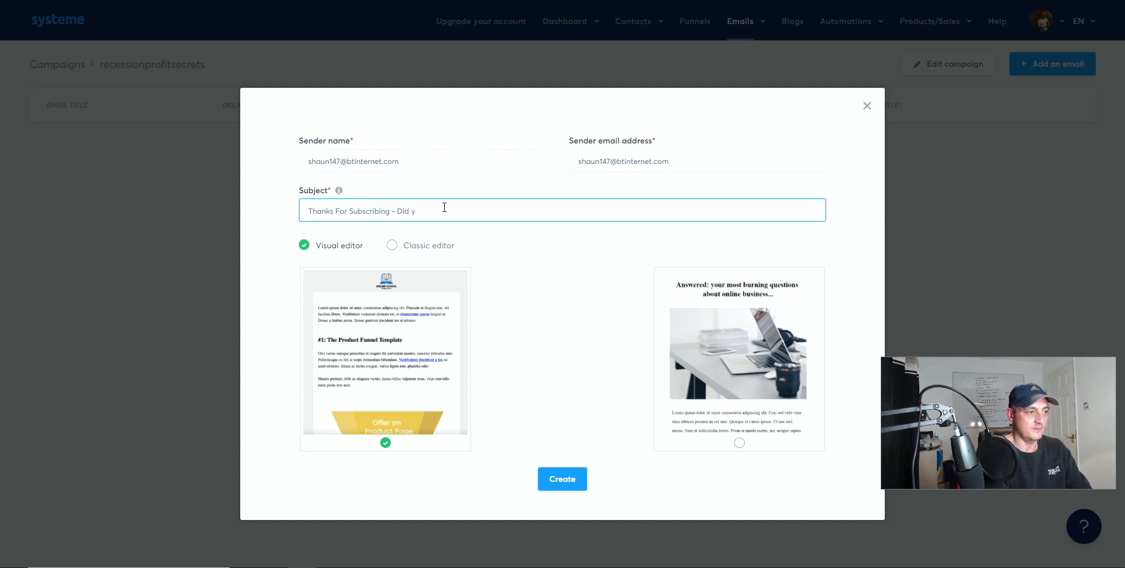
key(BackSpace)
text(You C)
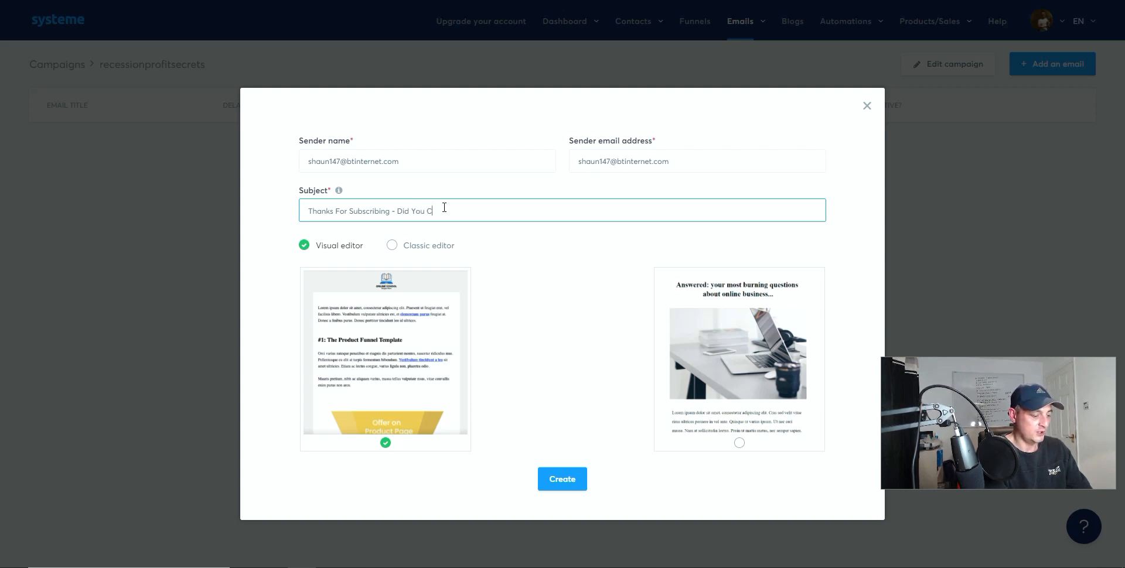
text(heck out)
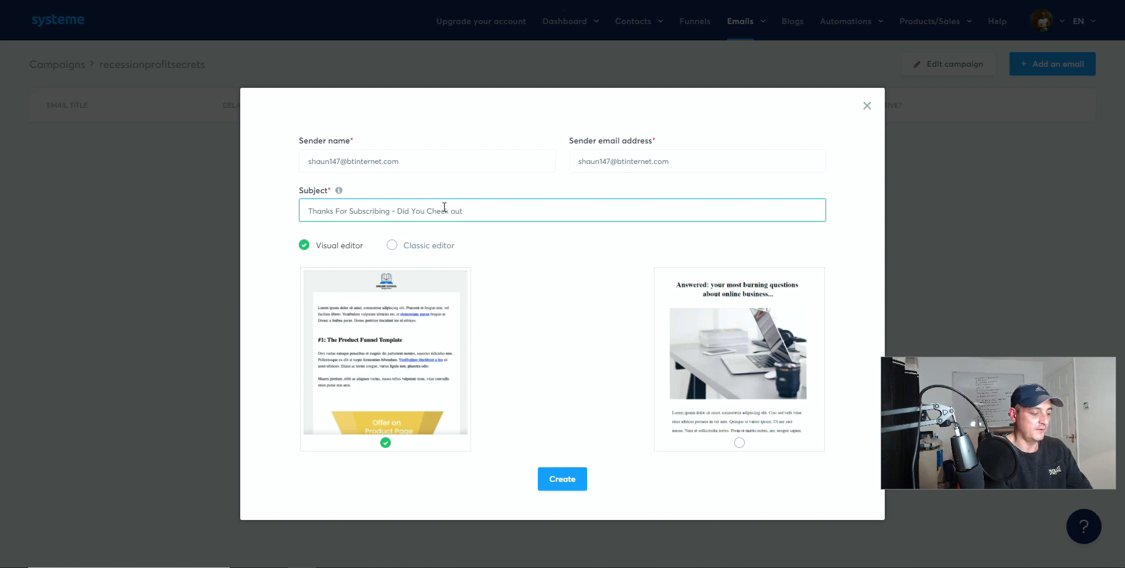
text( tThe O)
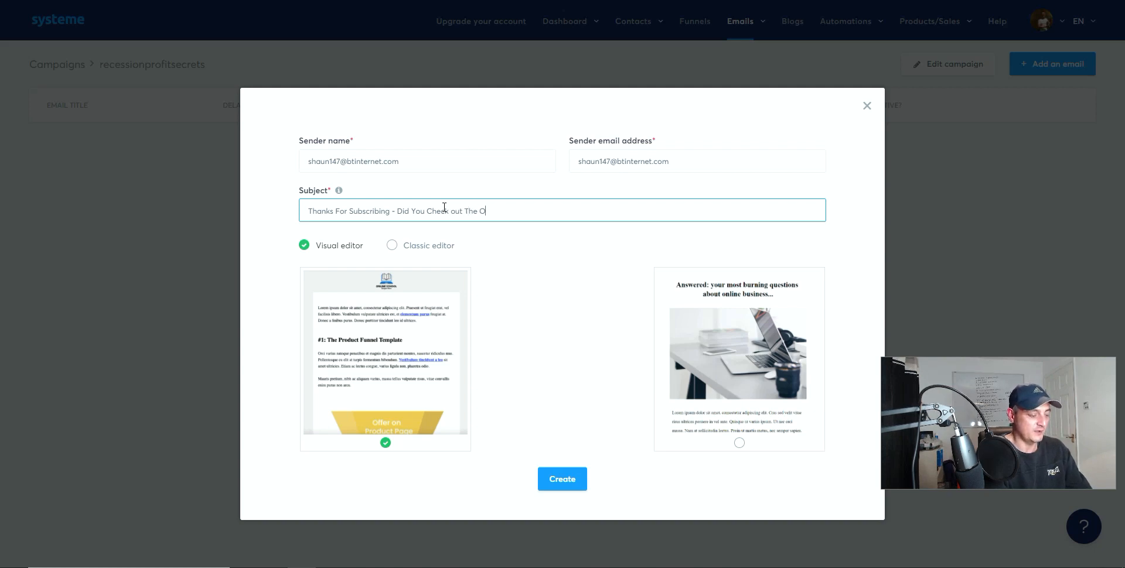
text(ffer)
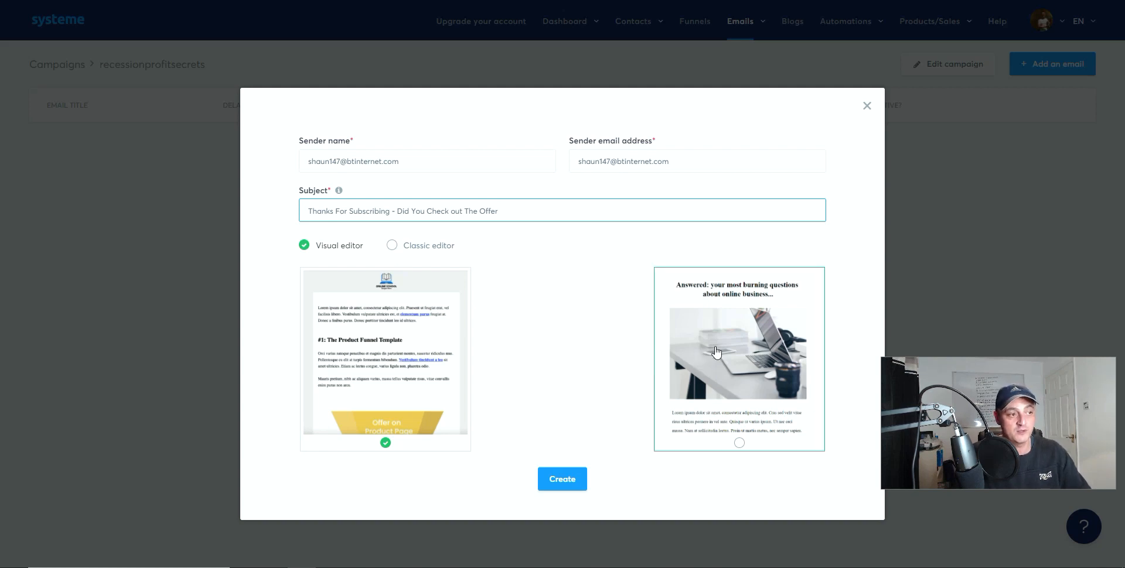
click(393, 246)
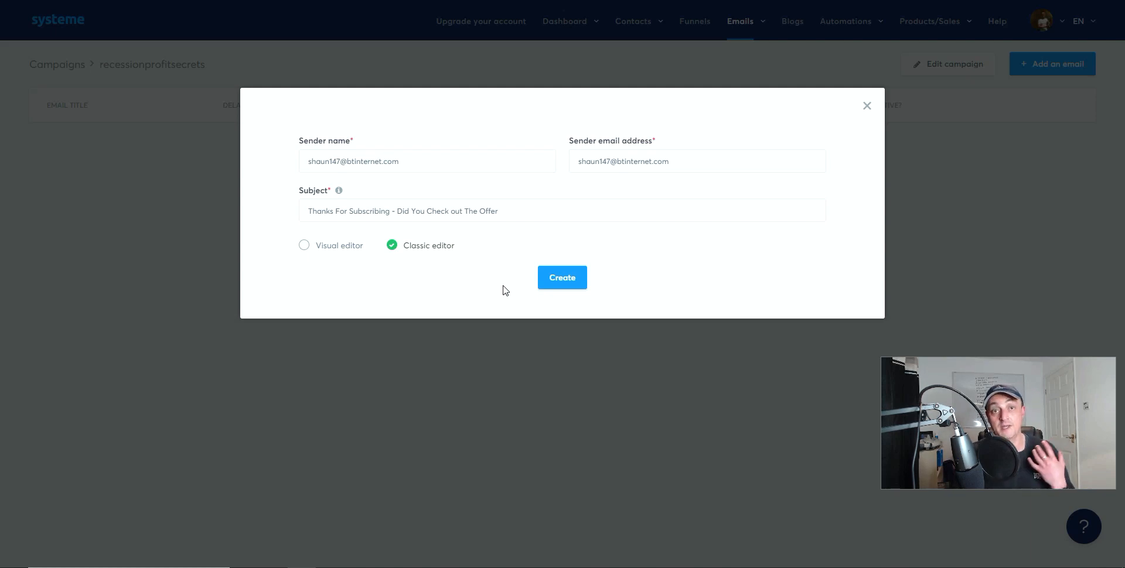
click(542, 280)
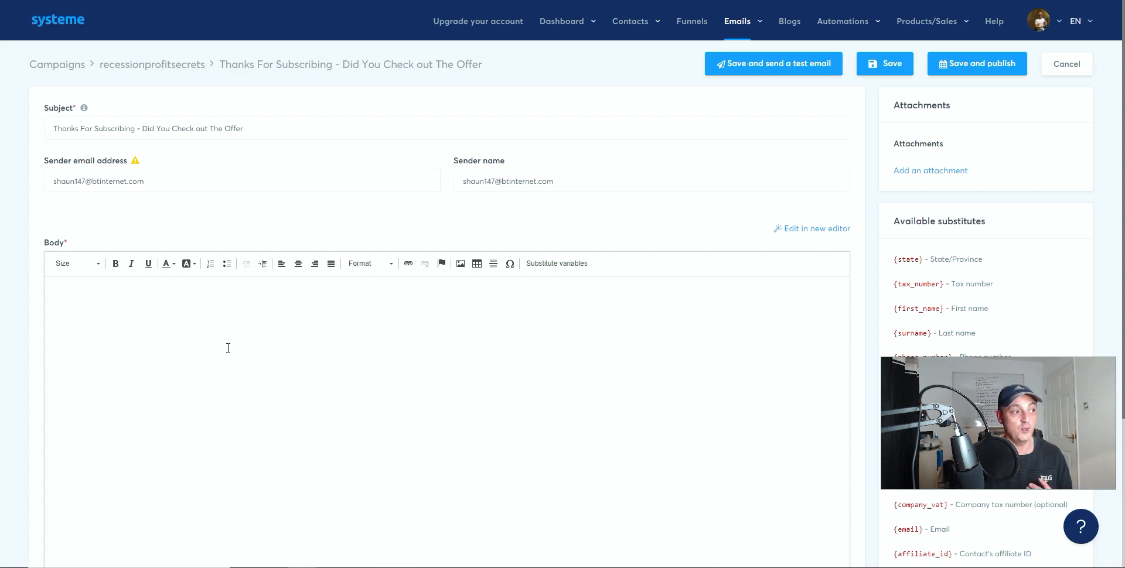
click(173, 339)
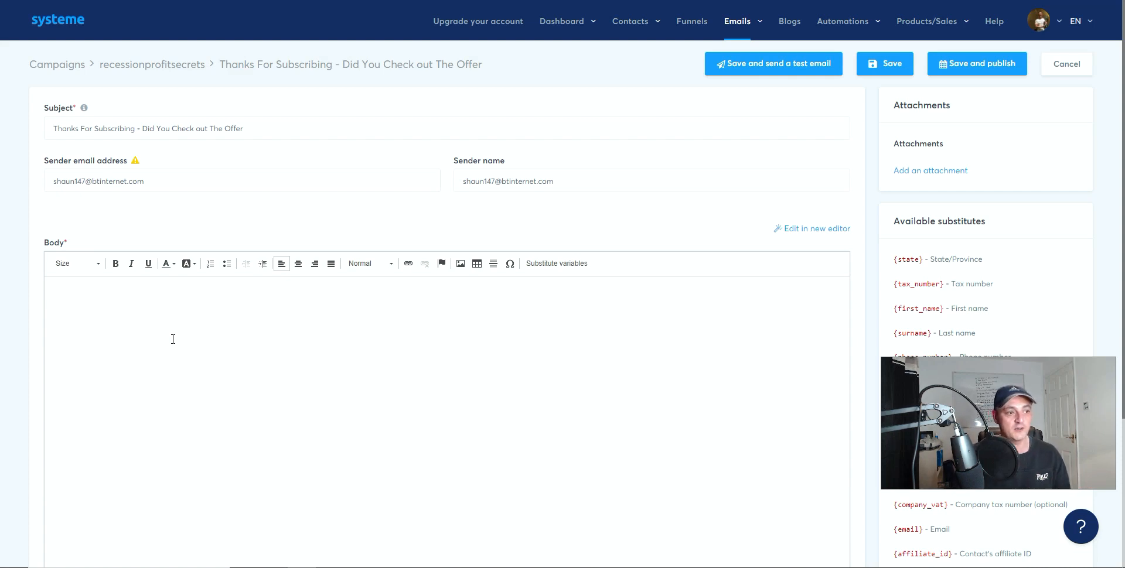
click(561, 265)
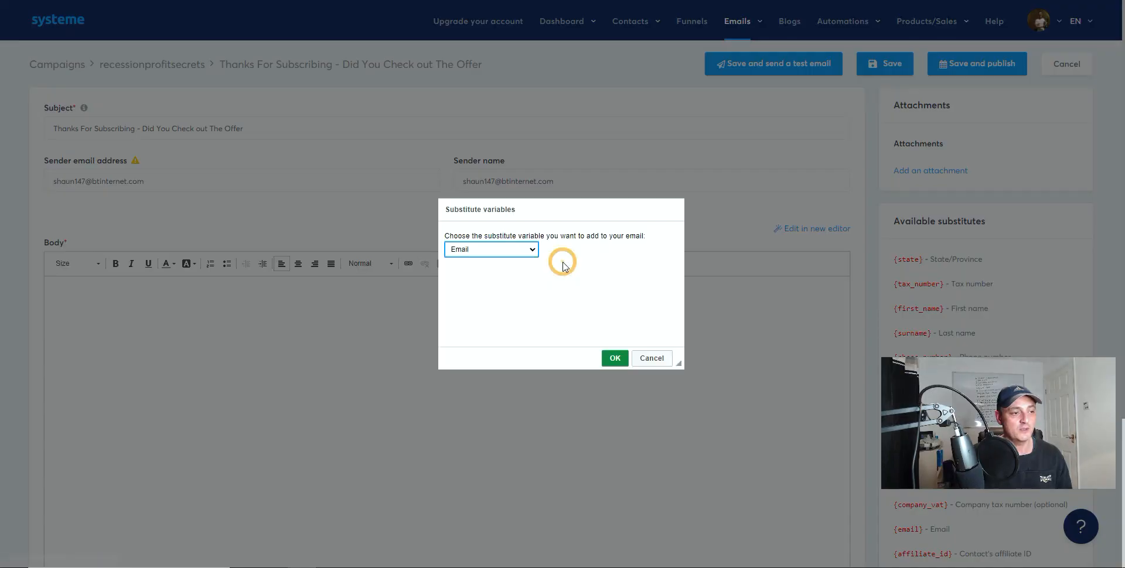
click(534, 250)
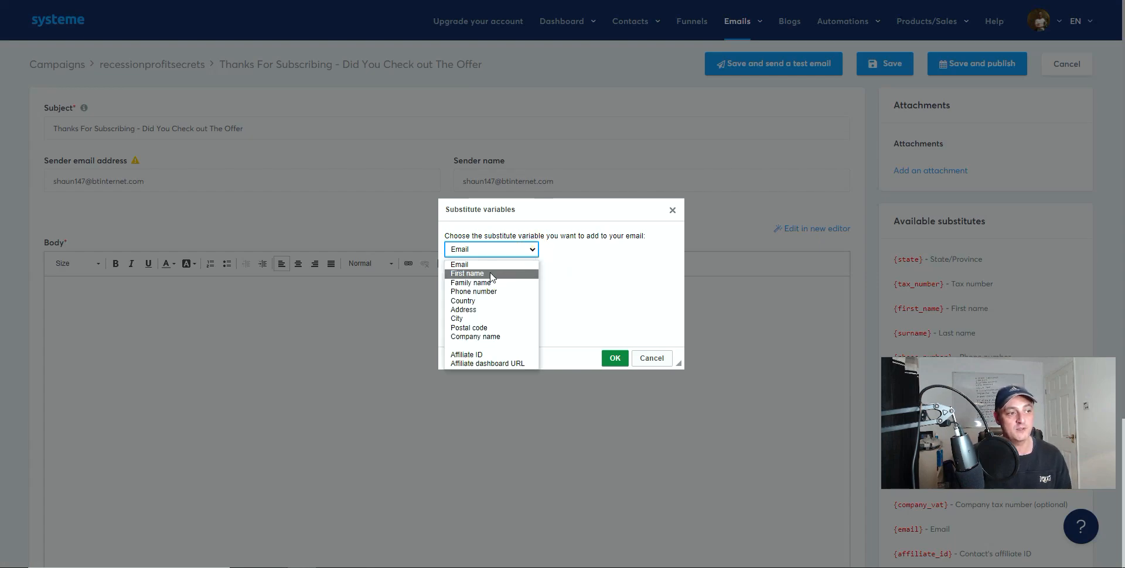
click(673, 211)
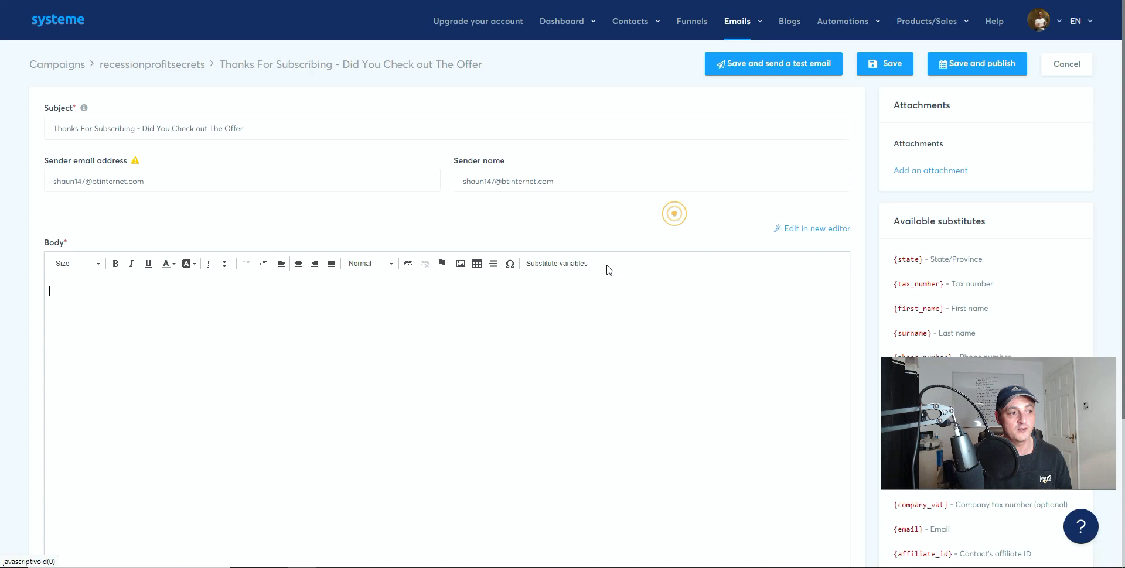
- Start the email body with the greeting 'Hi {first_name},' using the First name substitute variable
click(101, 293)
text(Hi)
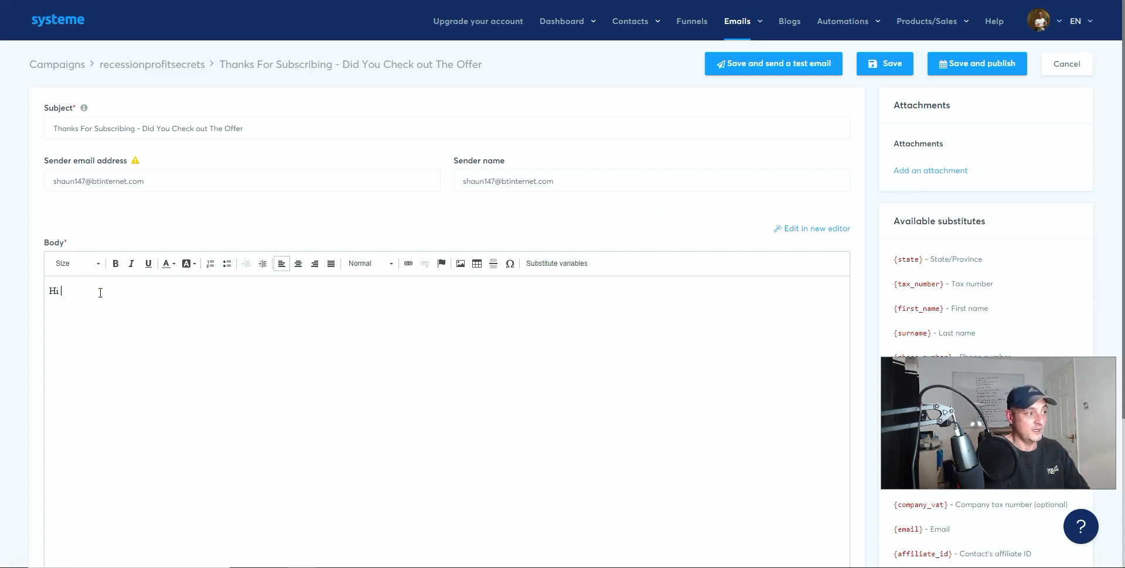
click(564, 263)
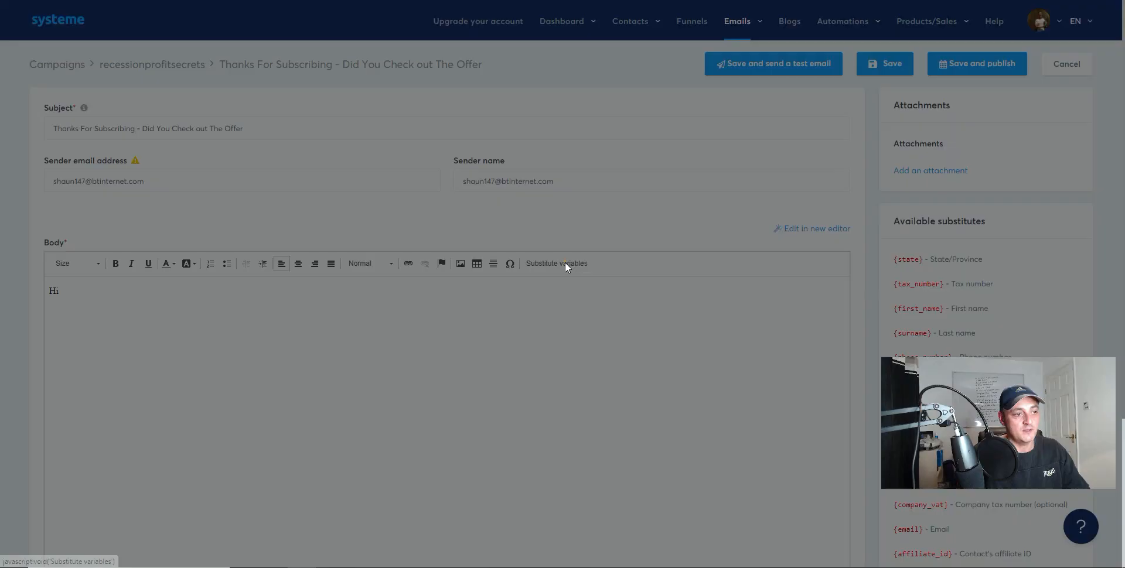
click(531, 251)
click(496, 275)
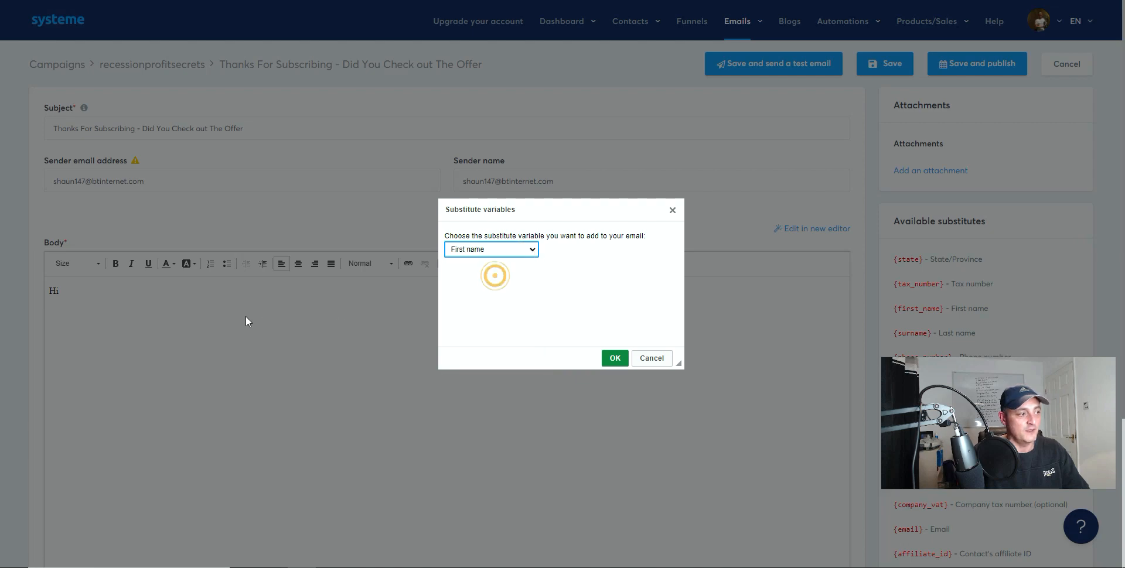
click(615, 358)
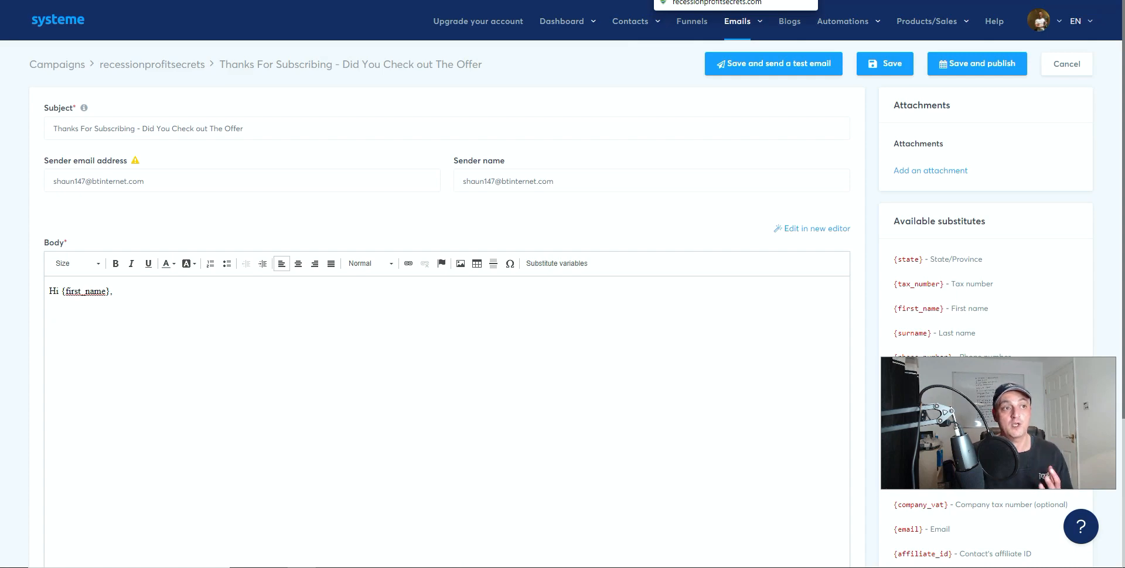
- Switch to the Recession Profit Secrets affiliate tools page and expand the 'Direct to VSL: Secret Meeting Angle (Medium)' email swipe
click(693, 0)
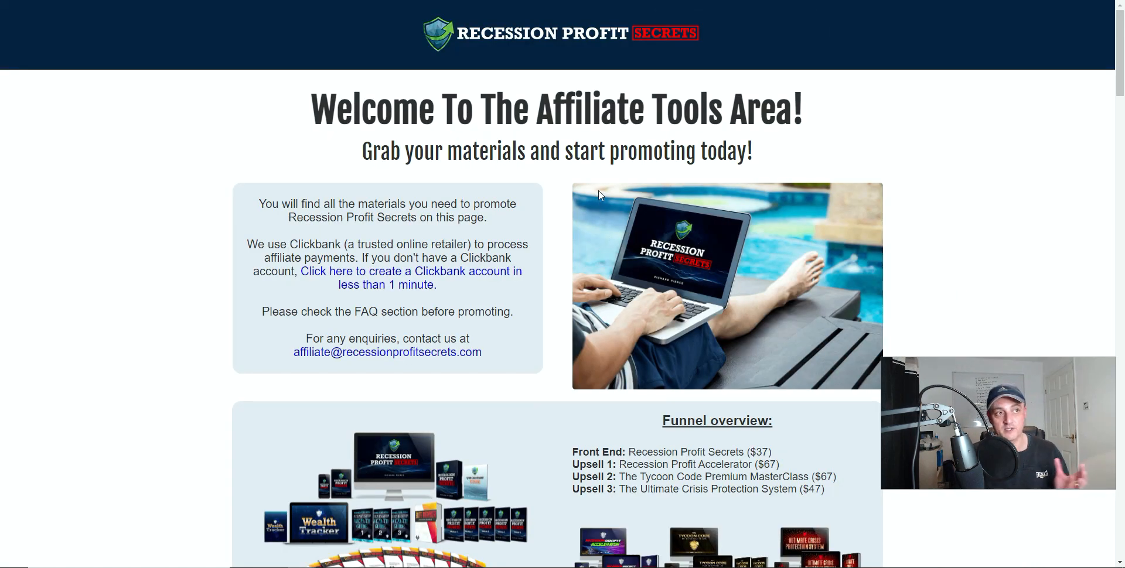
scroll(599, 191, down, 10)
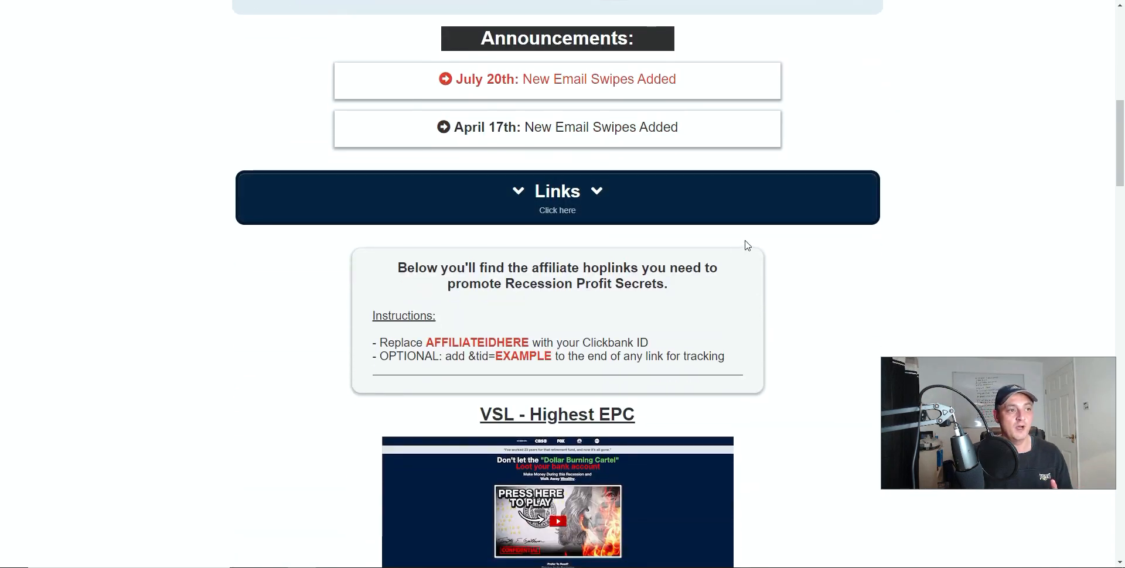
scroll(744, 244, down, 3)
scroll(739, 252, up, 5)
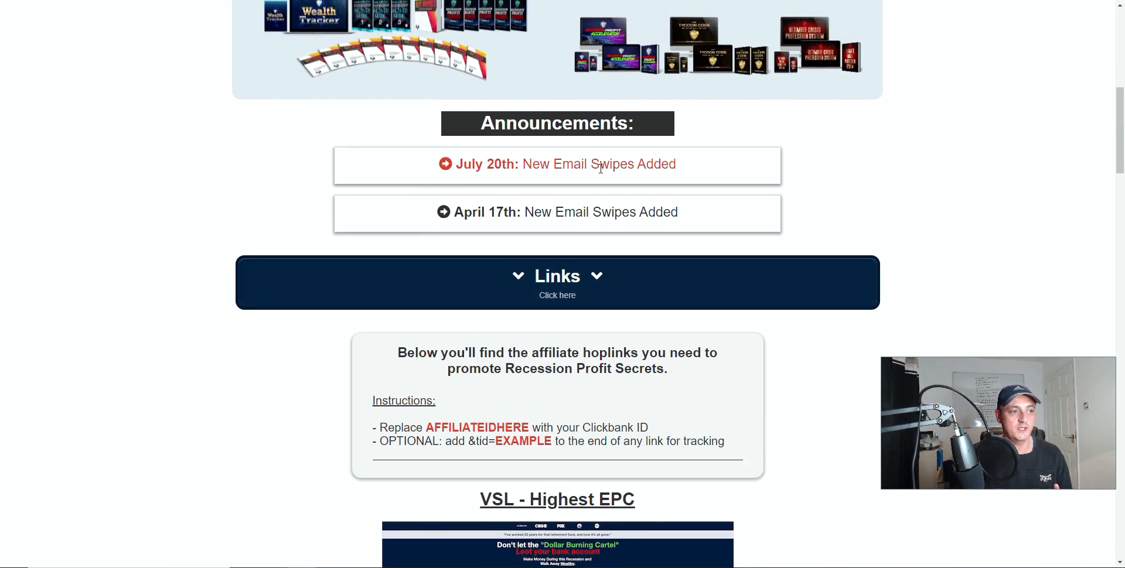
scroll(836, 296, down, 8)
scroll(835, 293, down, 15)
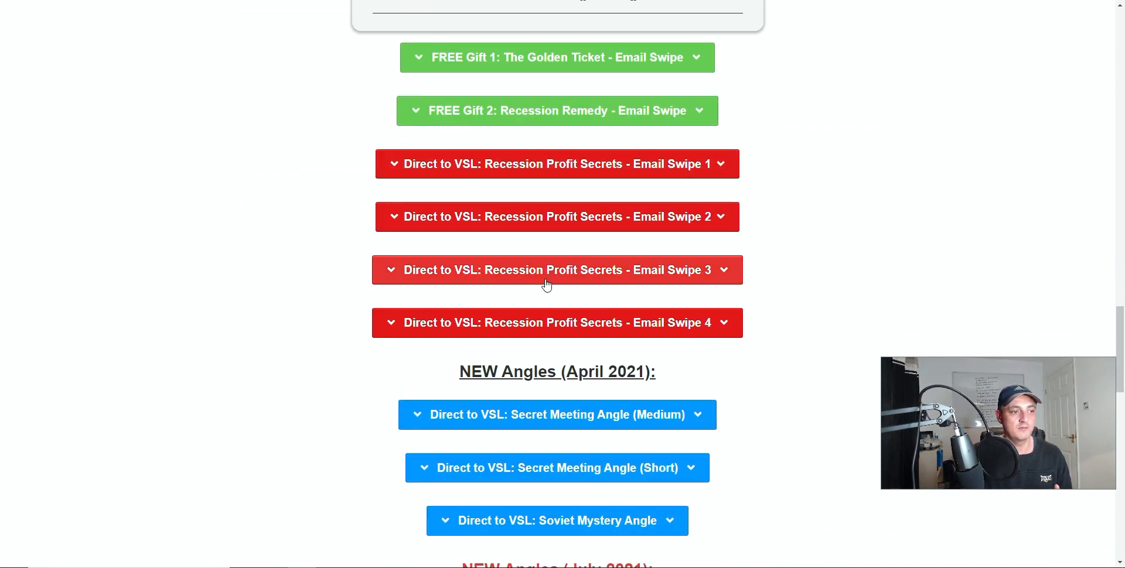
scroll(555, 434, down, 4)
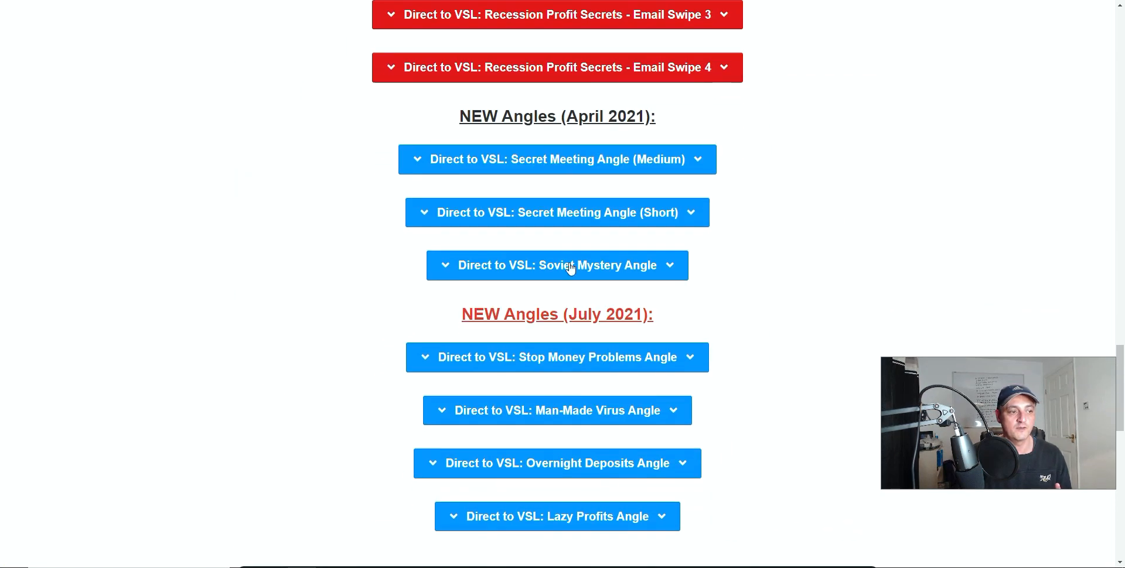
click(527, 156)
scroll(545, 300, down, 3)
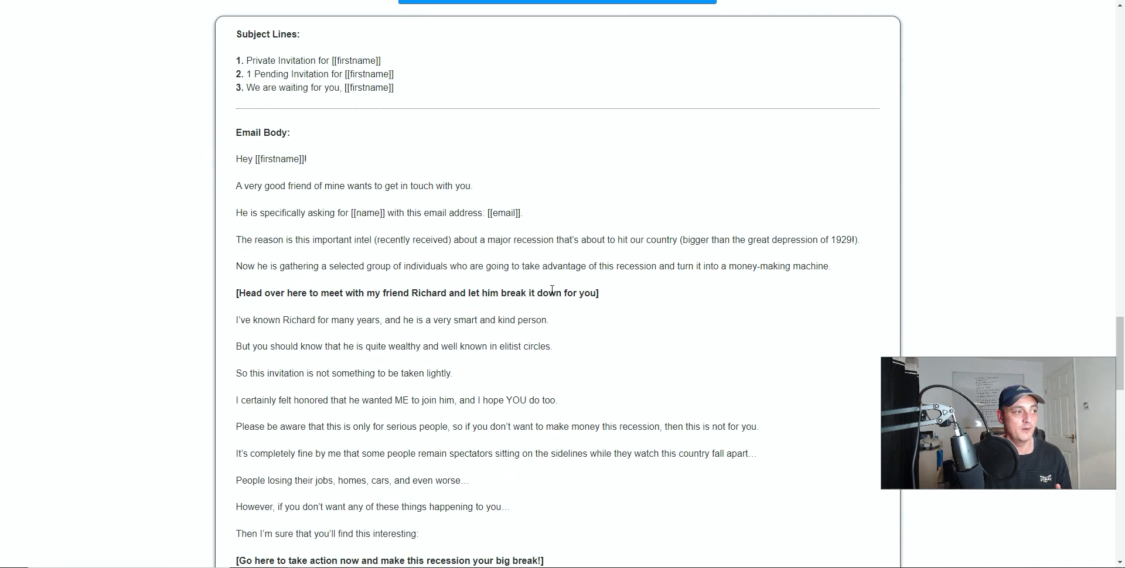
- Copy the swipe's email body through the signature and paste it over the greeting in the systeme campaign email
mouse_move(321, 209)
mouse_down()
mouse_move(531, 485)
mouse_move(422, 103)
mouse_move(444, 116)
mouse_up()
scroll(530, 485, down, 8)
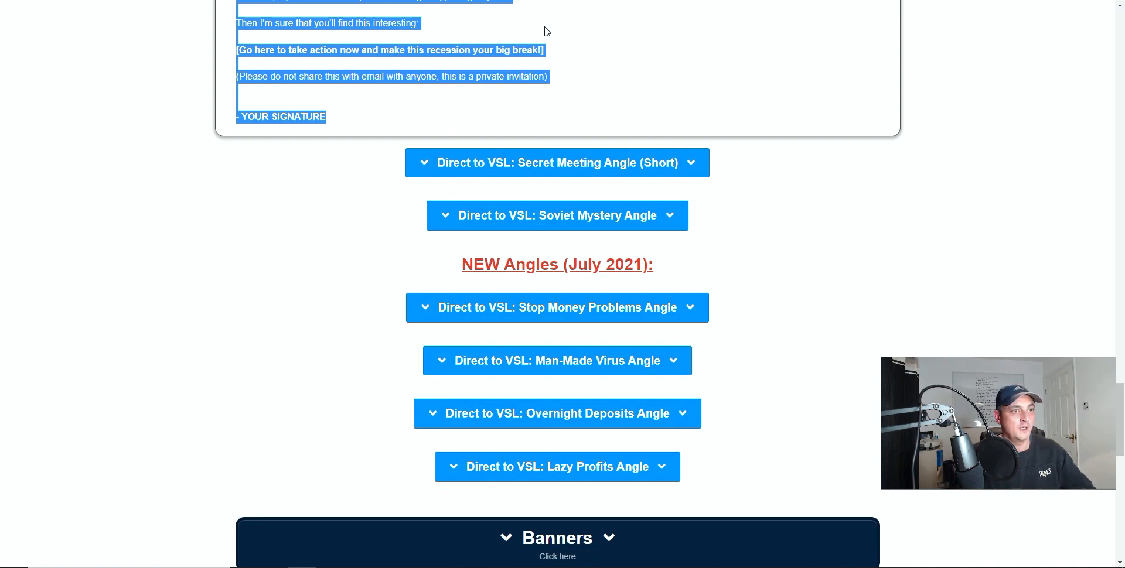
click(527, 0)
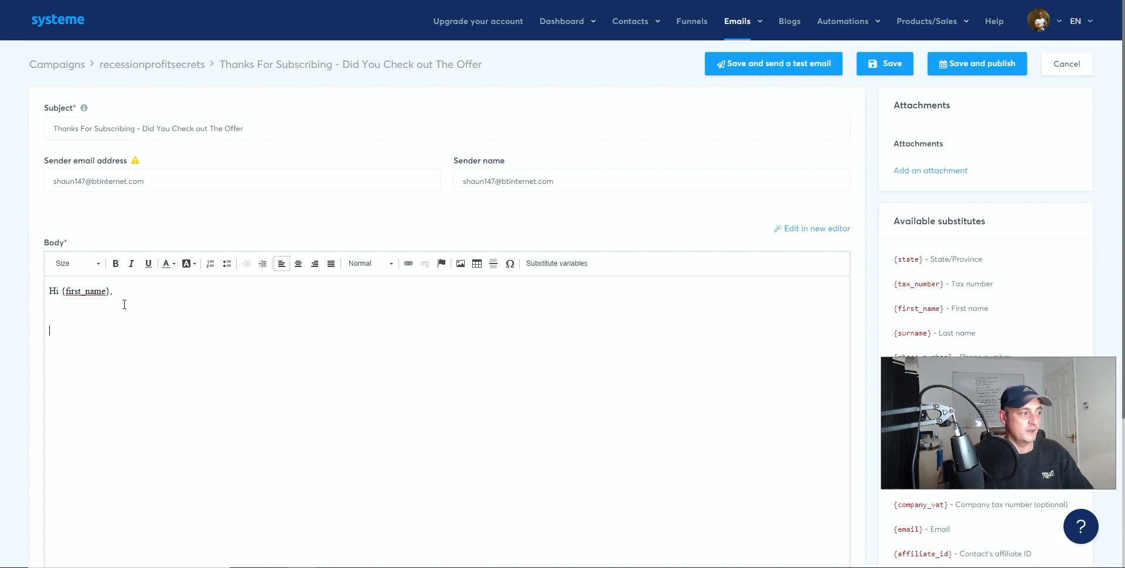
drag(123, 296, 50, 282)
key(ctrl+v)
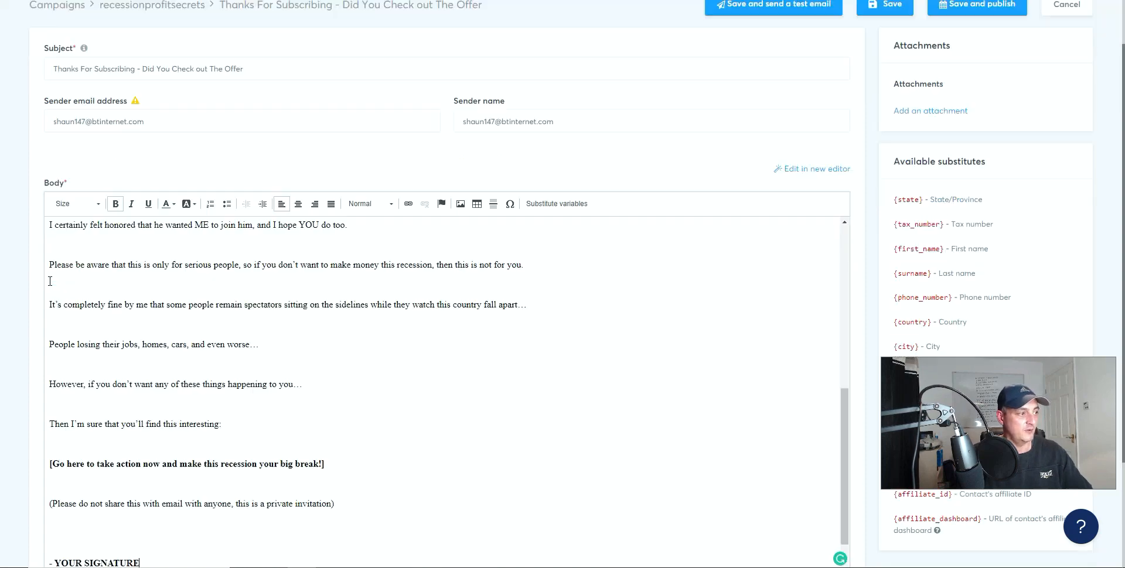
- Open the link settings for the line '[Go here to take action now and make this recession your big break!]' in the email body
scroll(324, 411, up, 15)
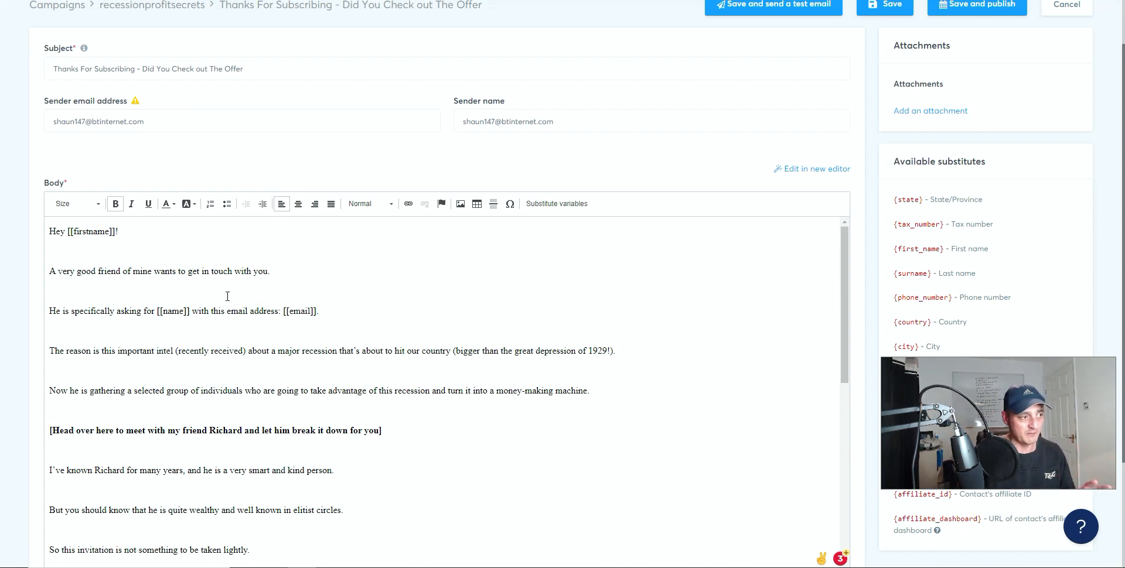
scroll(231, 299, down, 4)
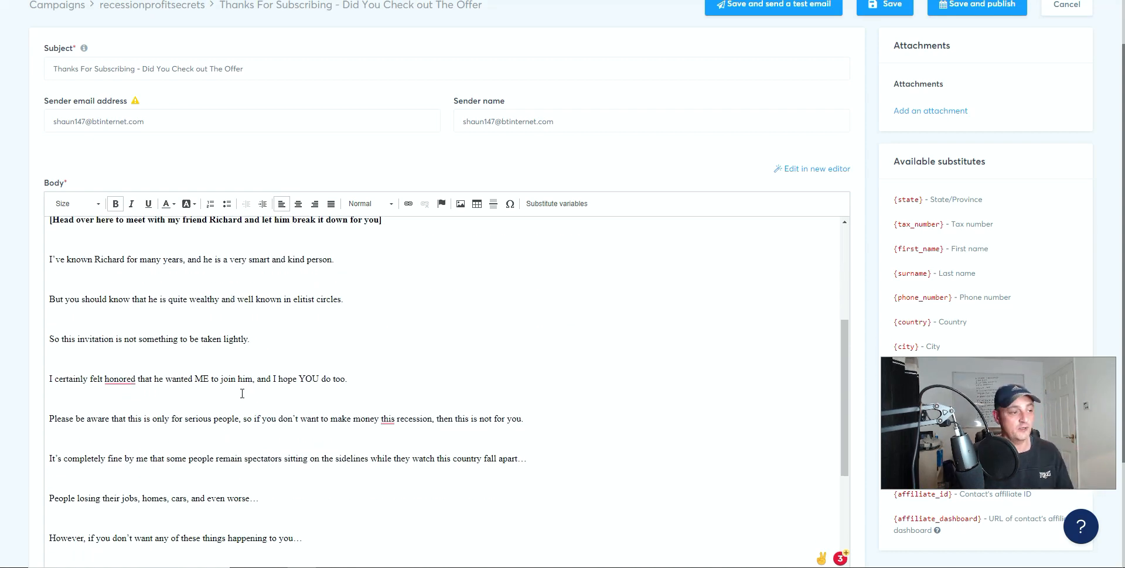
scroll(242, 393, down, 1)
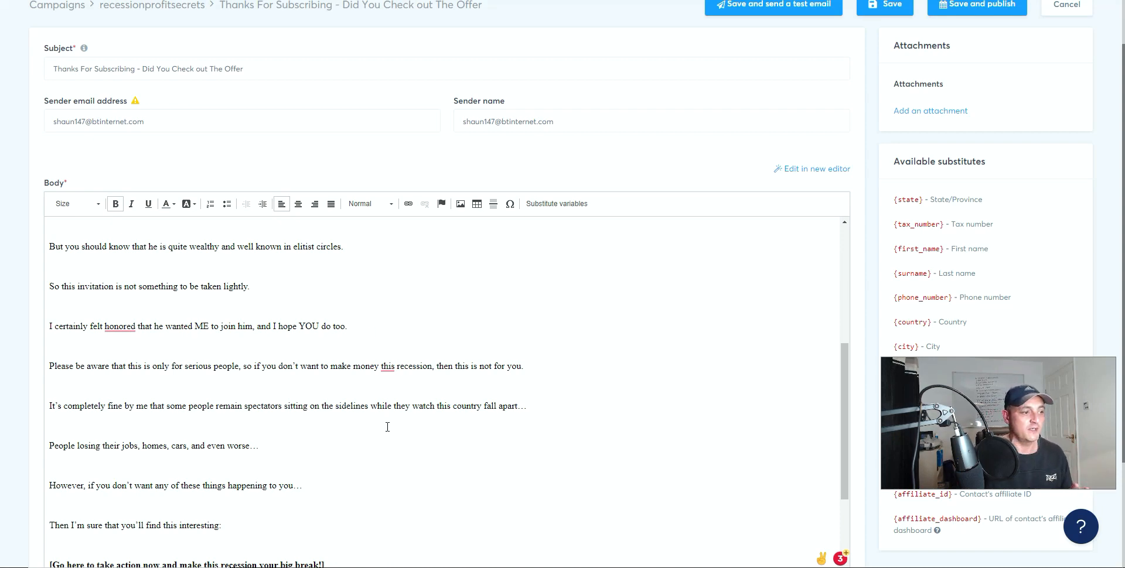
scroll(390, 423, down, 2)
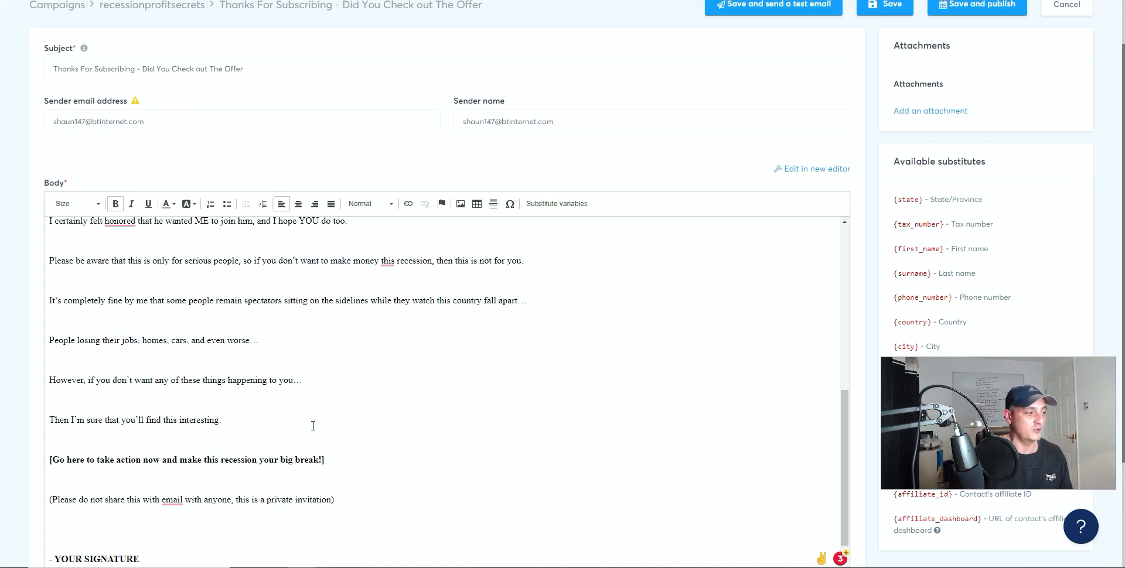
scroll(151, 477, down, 1)
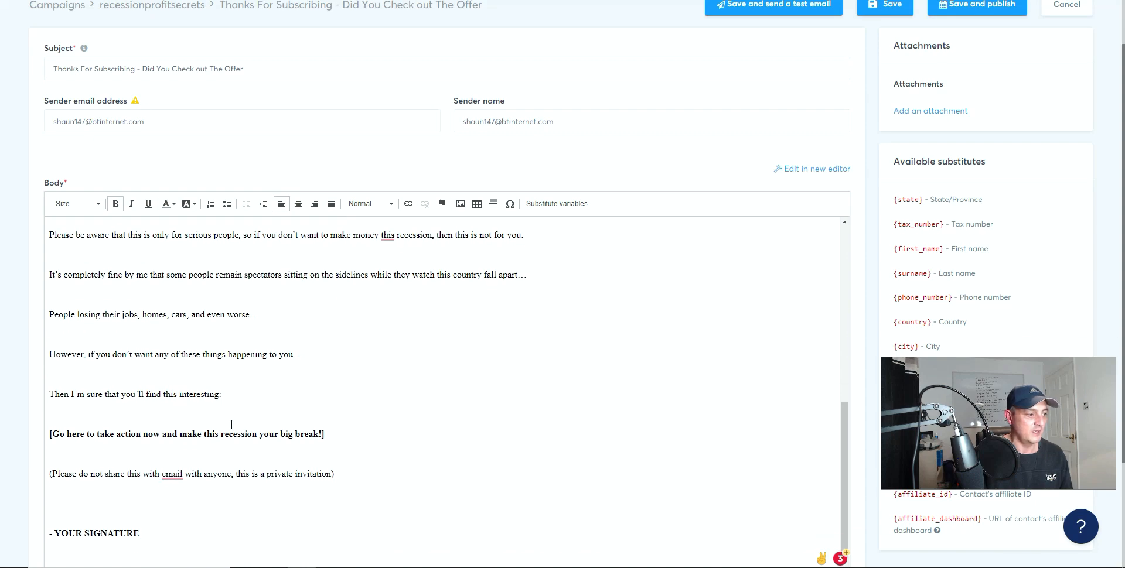
drag(340, 439, 50, 434)
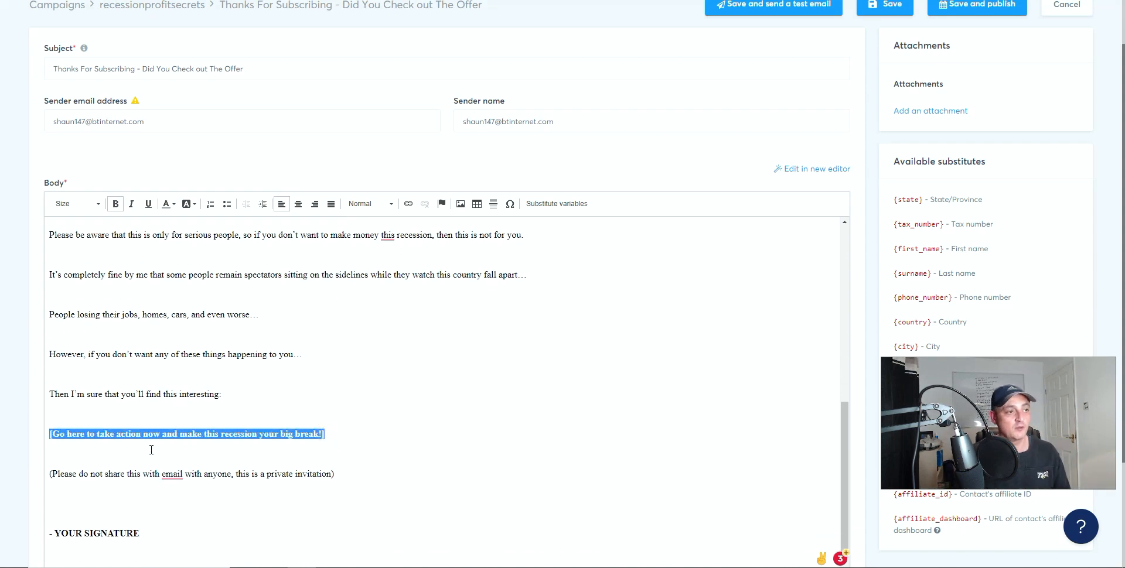
click(408, 204)
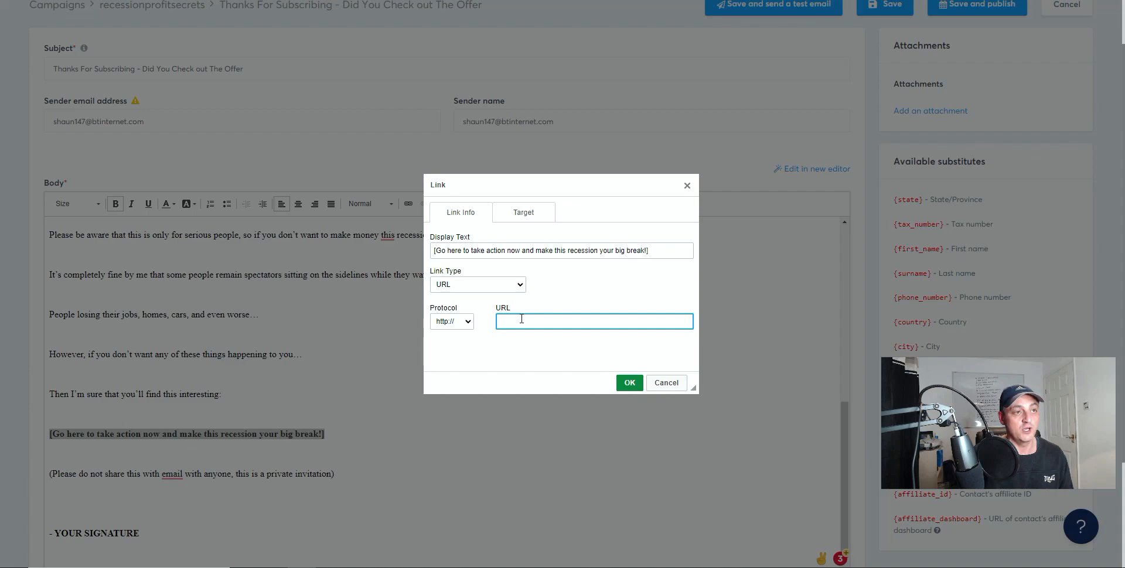
- Switch to the affiliate tools page and copy the Golden Ticket hoplink ending in 'vendor=recprofit&cbpage=golden'
click(667, 0)
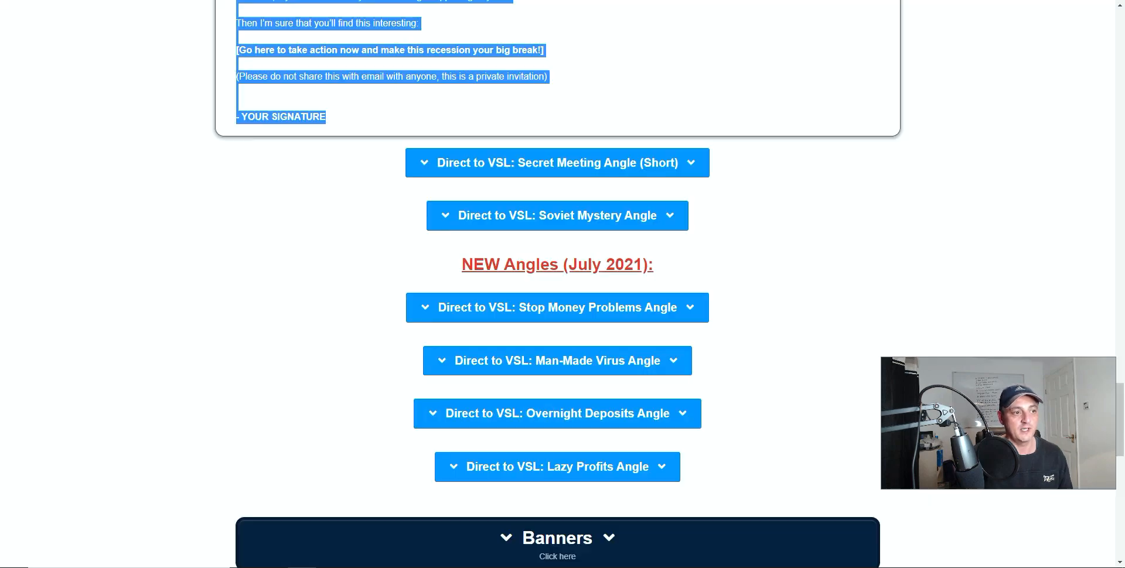
scroll(690, 241, up, 20)
scroll(689, 241, up, 7)
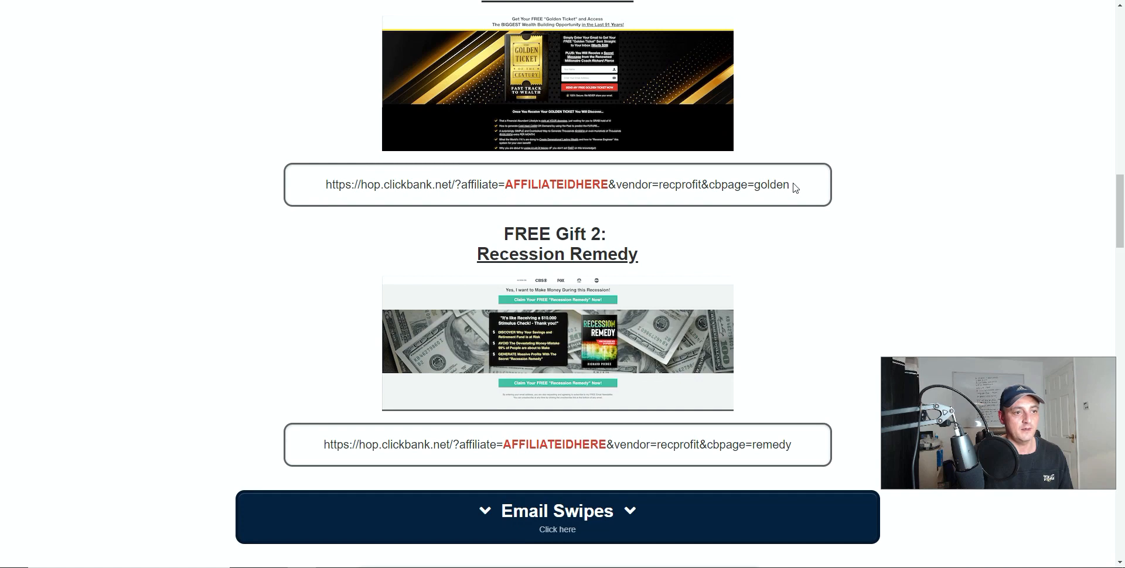
drag(794, 187, 311, 185)
right_click(355, 184)
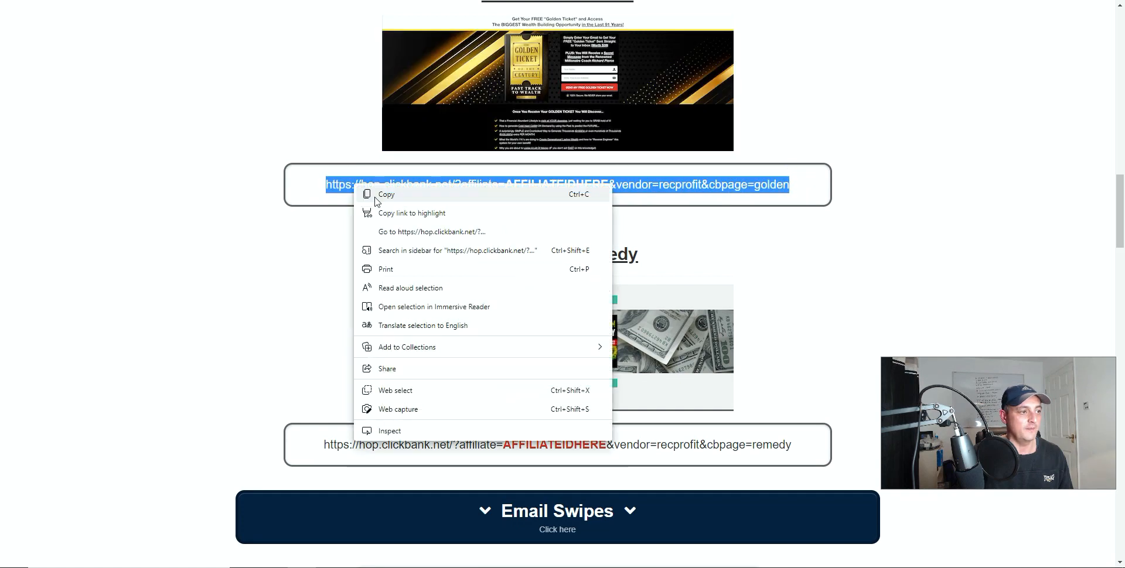
click(381, 193)
- Return to the campaign email and apply the copied Golden Ticket hoplink as the URL of the selected call-to-action line
click(511, 0)
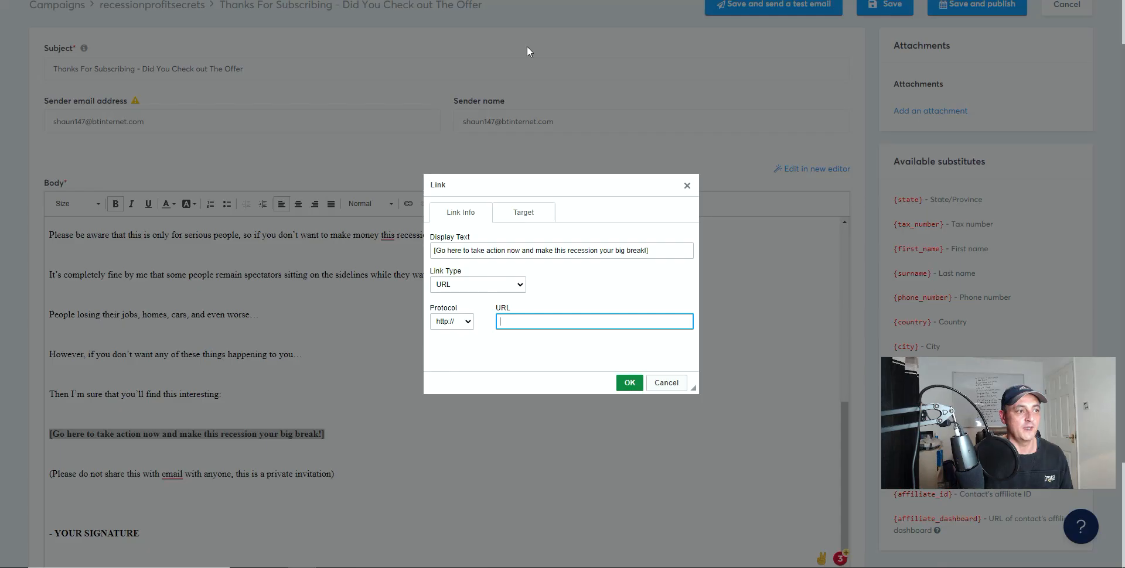
right_click(522, 321)
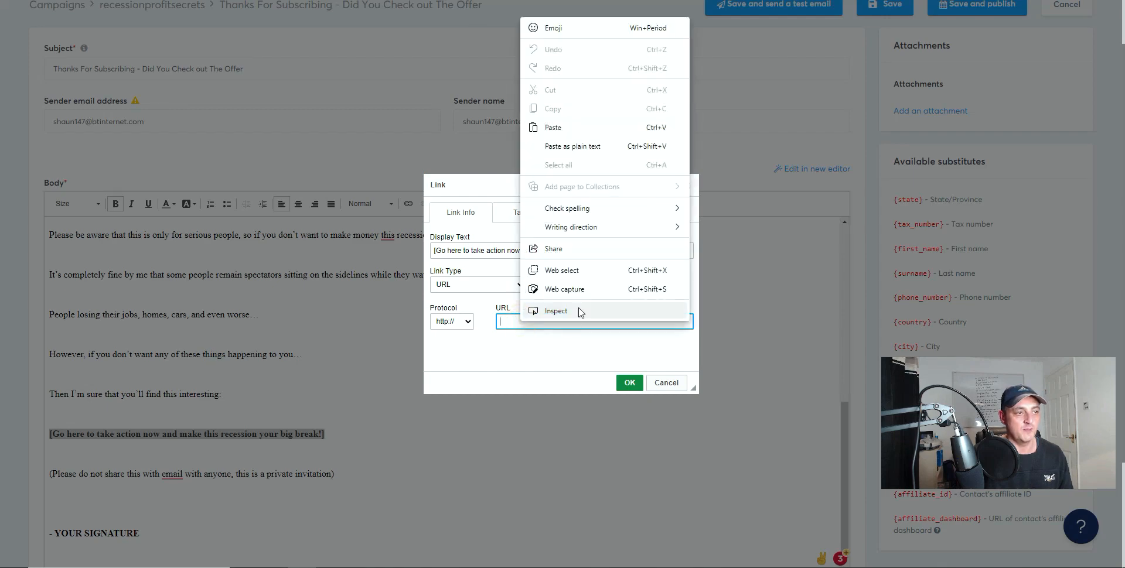
click(589, 131)
click(629, 384)
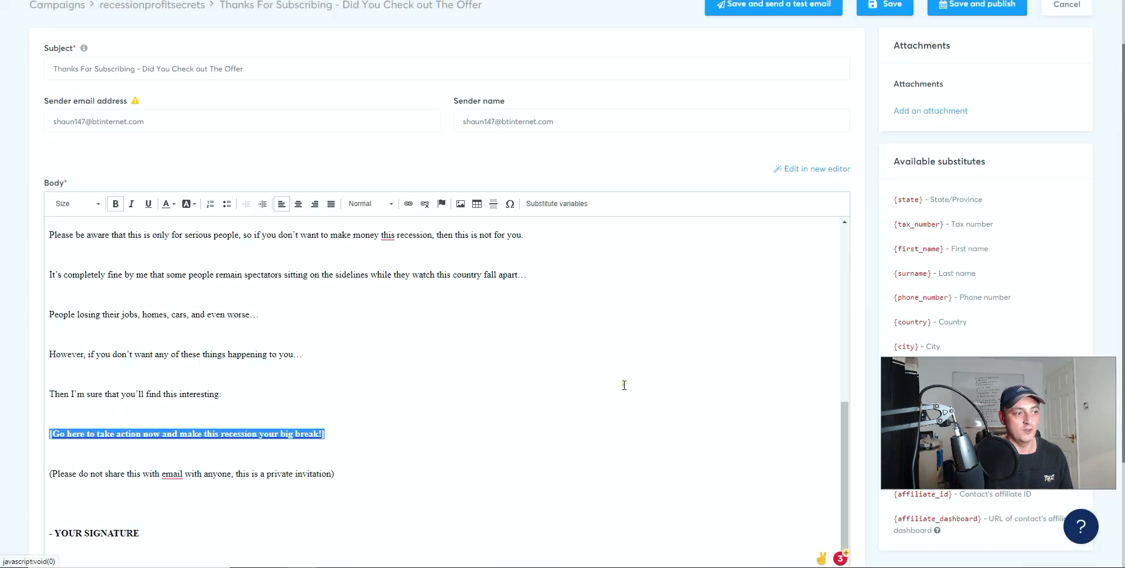
click(376, 419)
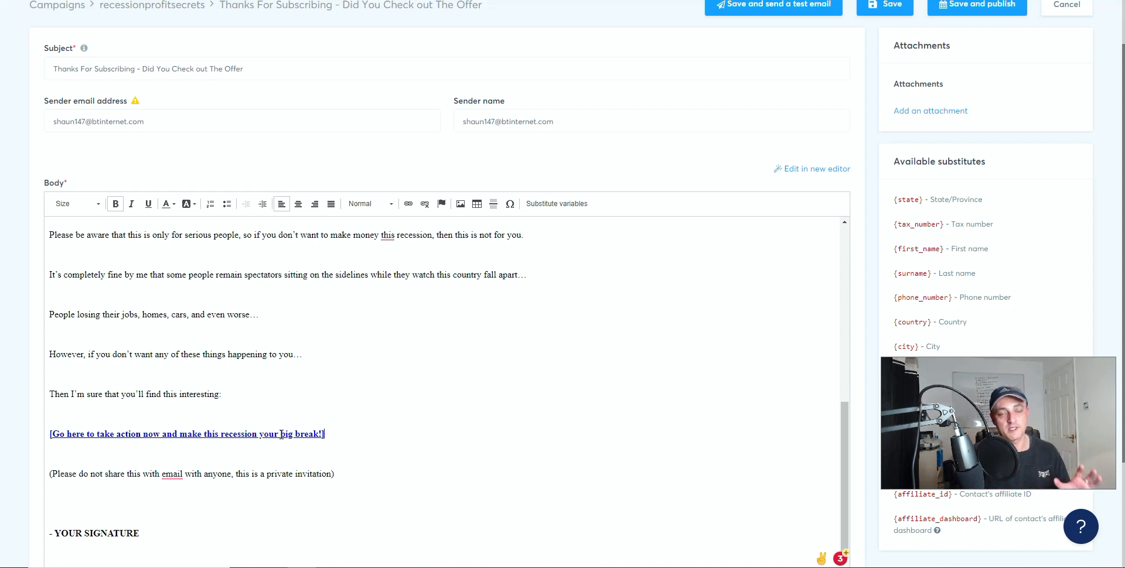
- Check the email body back up to its beginning and save the campaign email
scroll(535, 449, down, 3)
scroll(537, 446, up, 4)
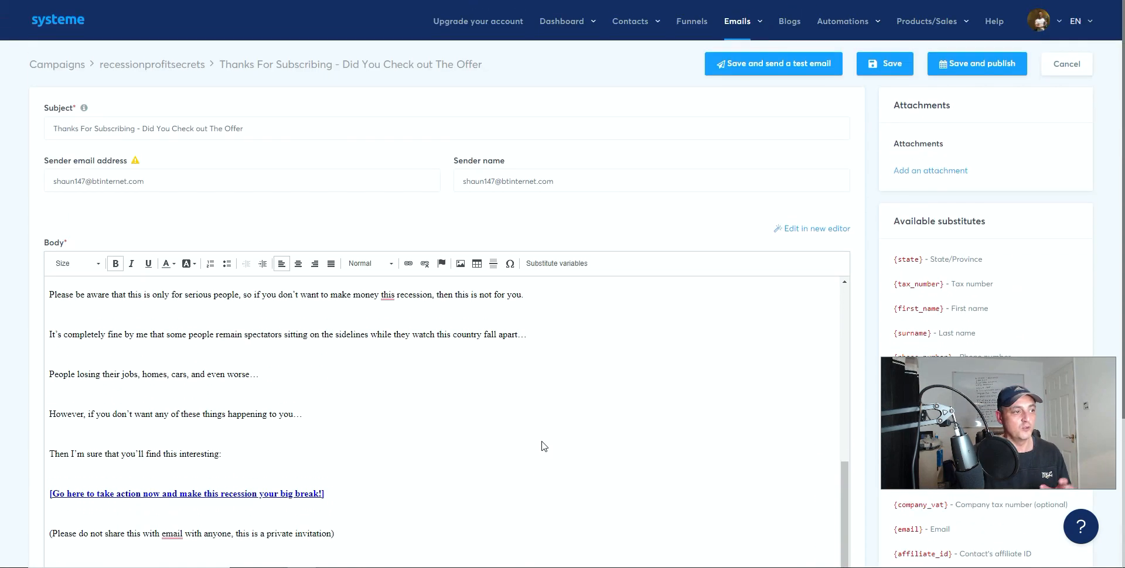
scroll(536, 440, up, 7)
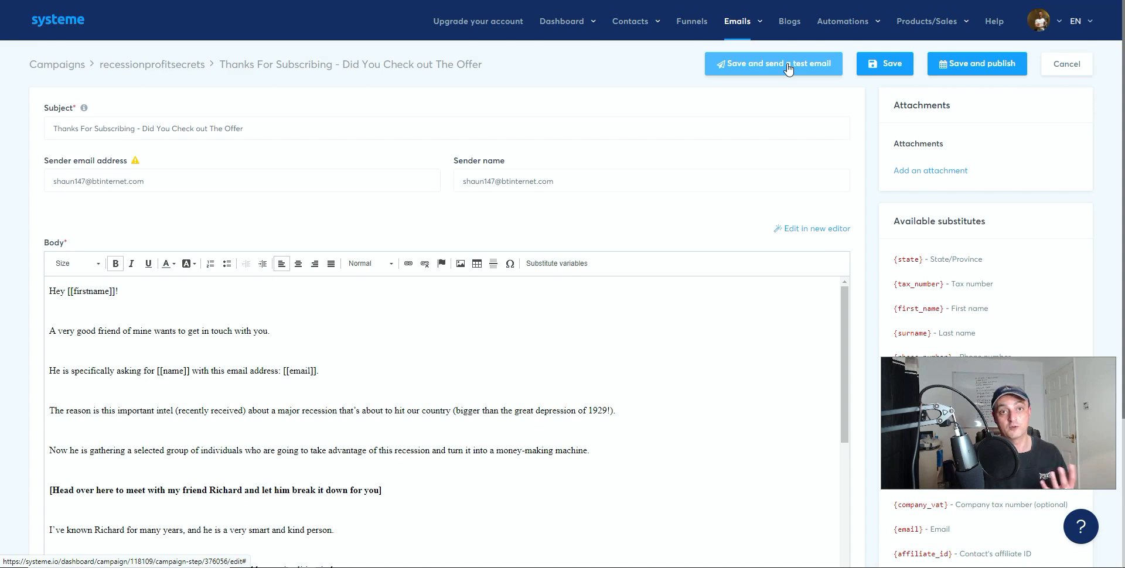
click(871, 68)
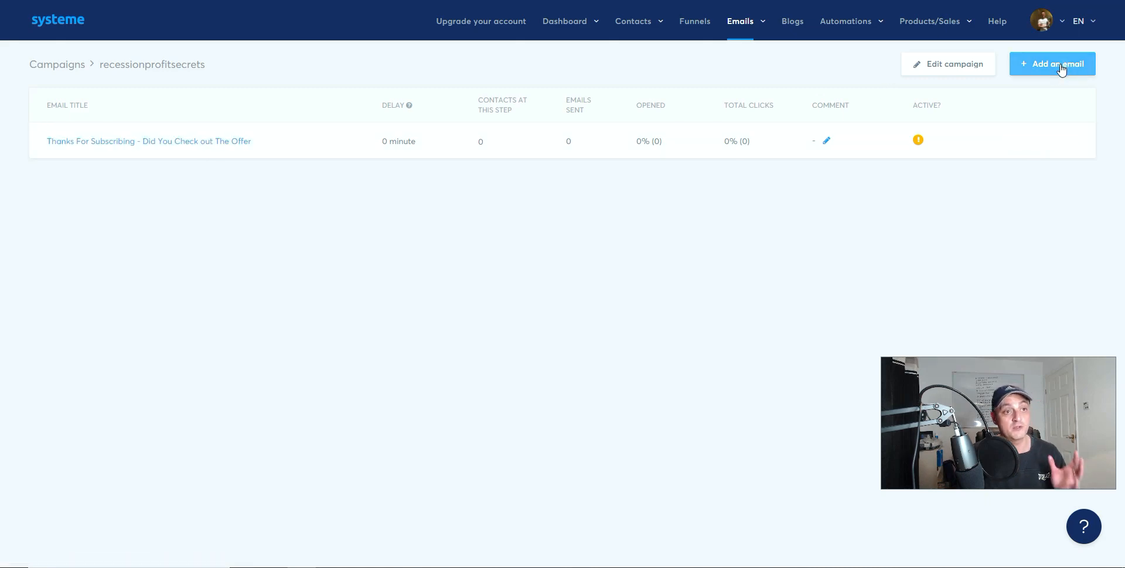
- Reopen the 'Thanks For Subscribing - Did You Check out The Offer' email and publish it with a sending delay of 0 minutes
click(181, 143)
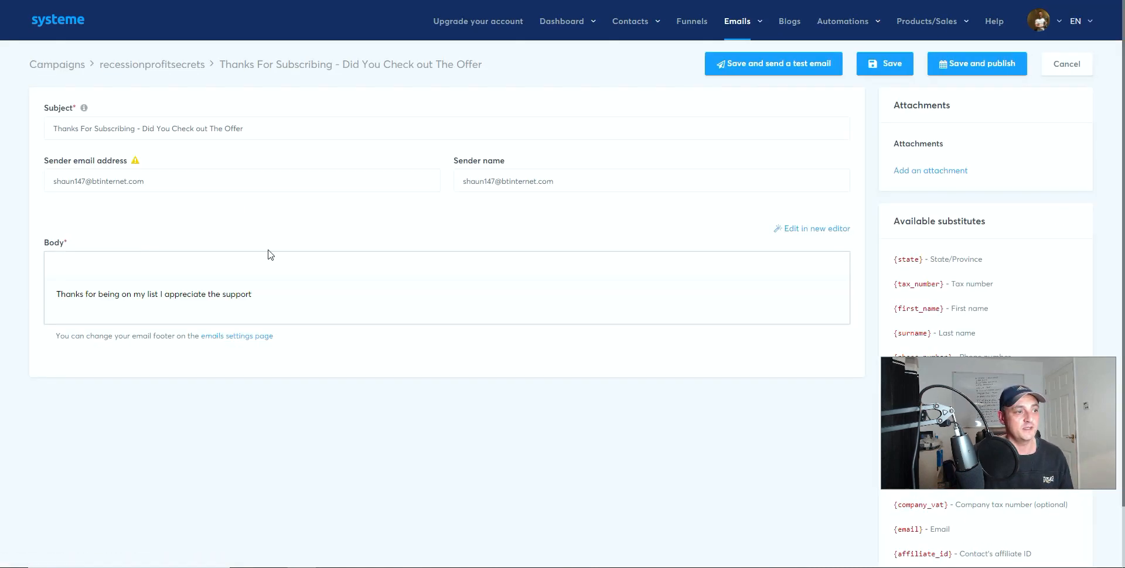
click(971, 69)
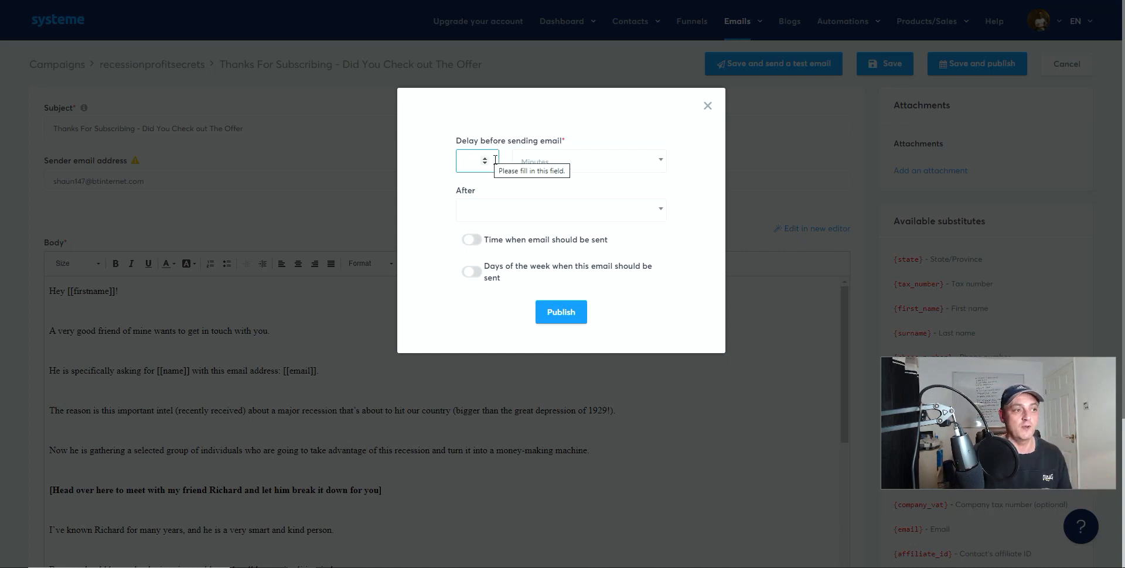
click(500, 215)
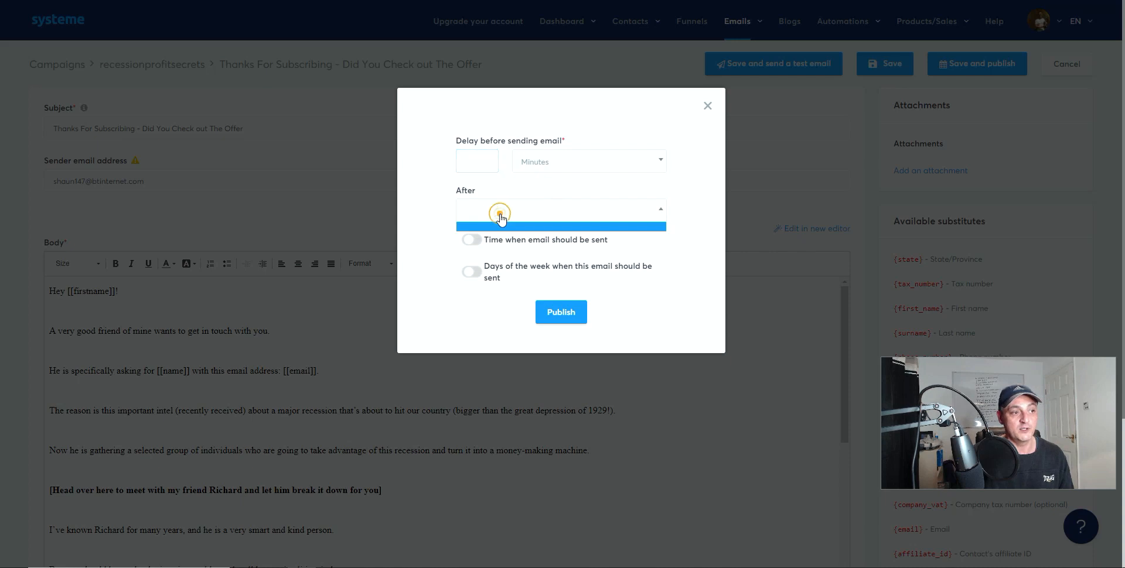
click(520, 248)
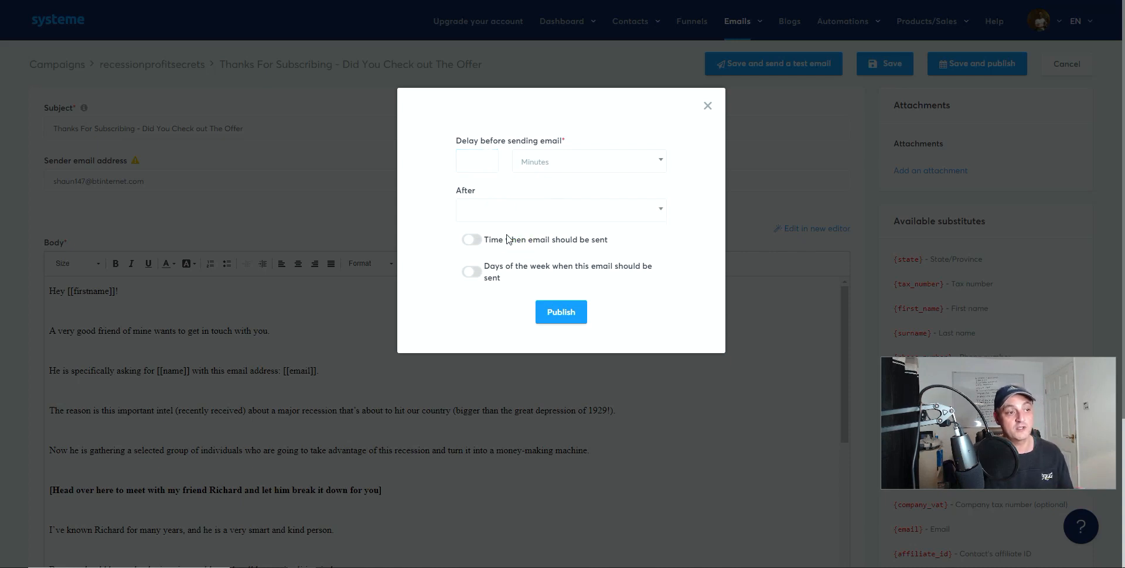
click(571, 310)
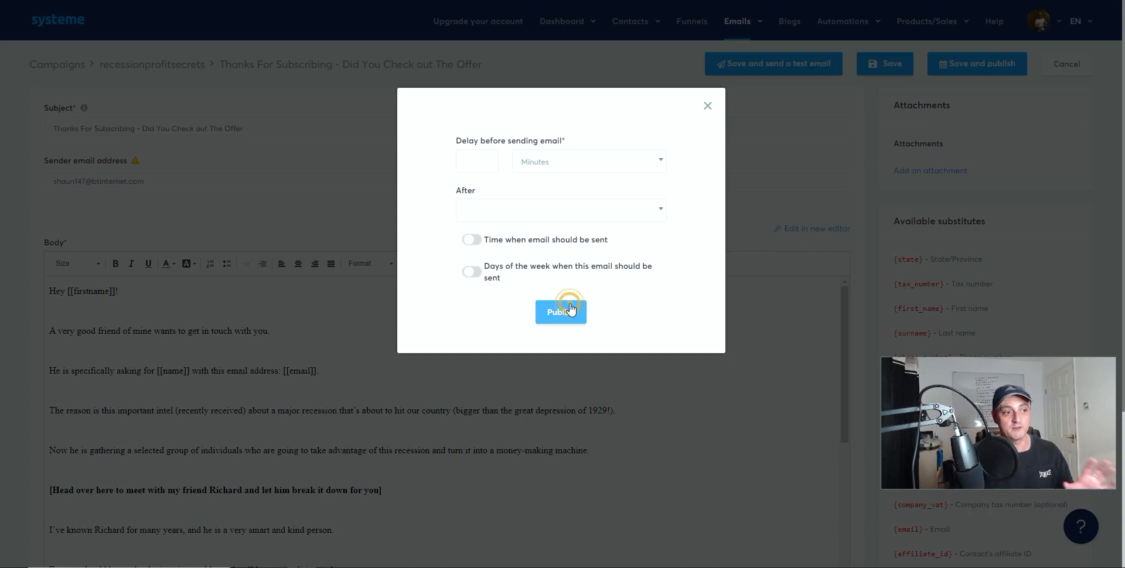
click(477, 168)
click(484, 164)
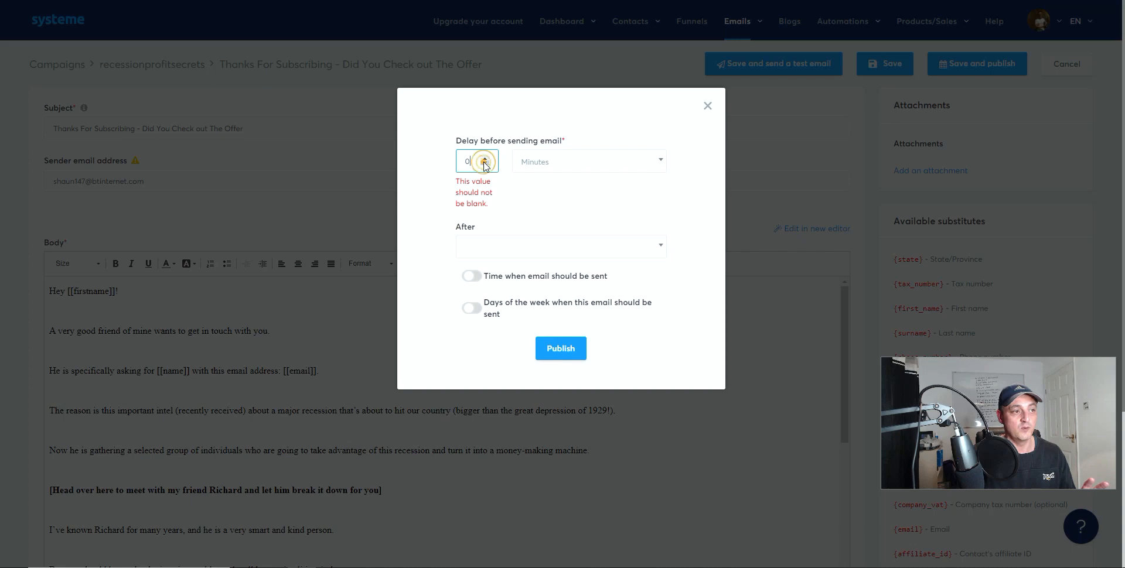
click(554, 354)
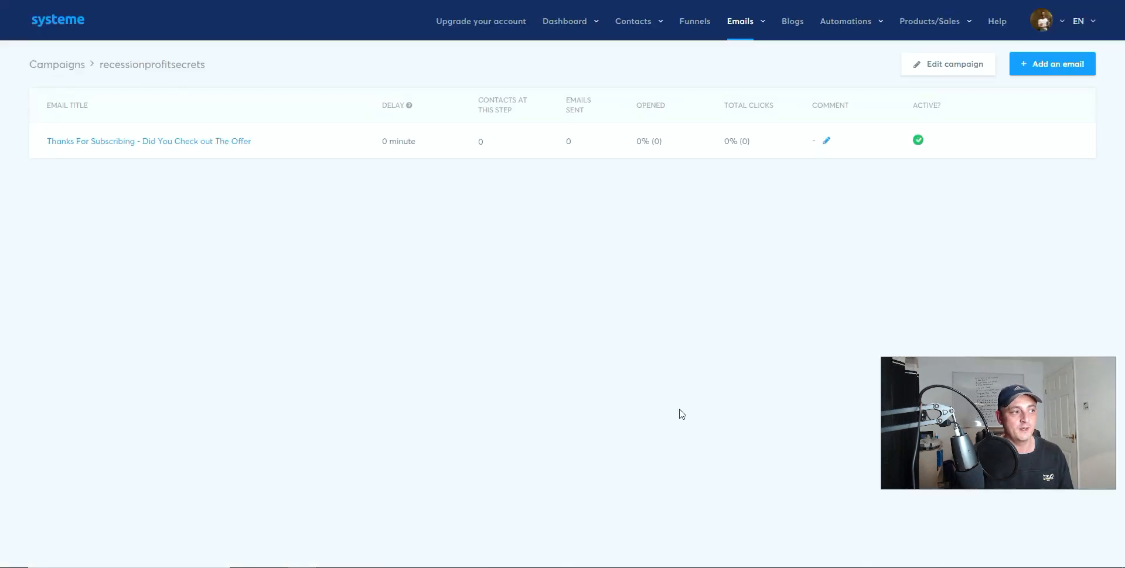
- Add a classic-editor email with the subject 'Day 2 Are Ready For The Training' to the campaign and clear its default body text
click(1039, 70)
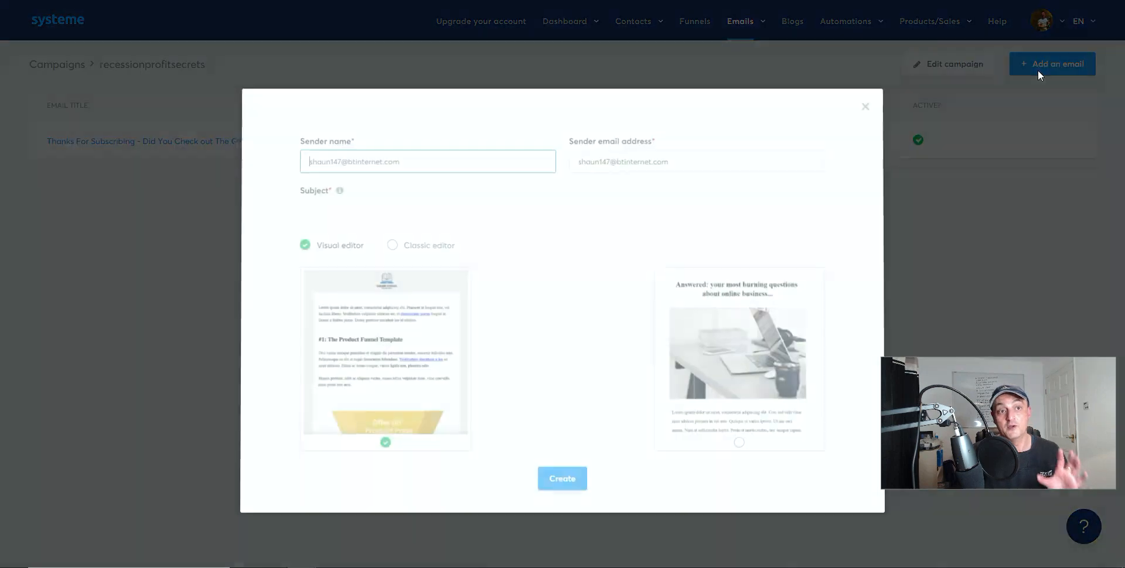
click(391, 245)
click(403, 209)
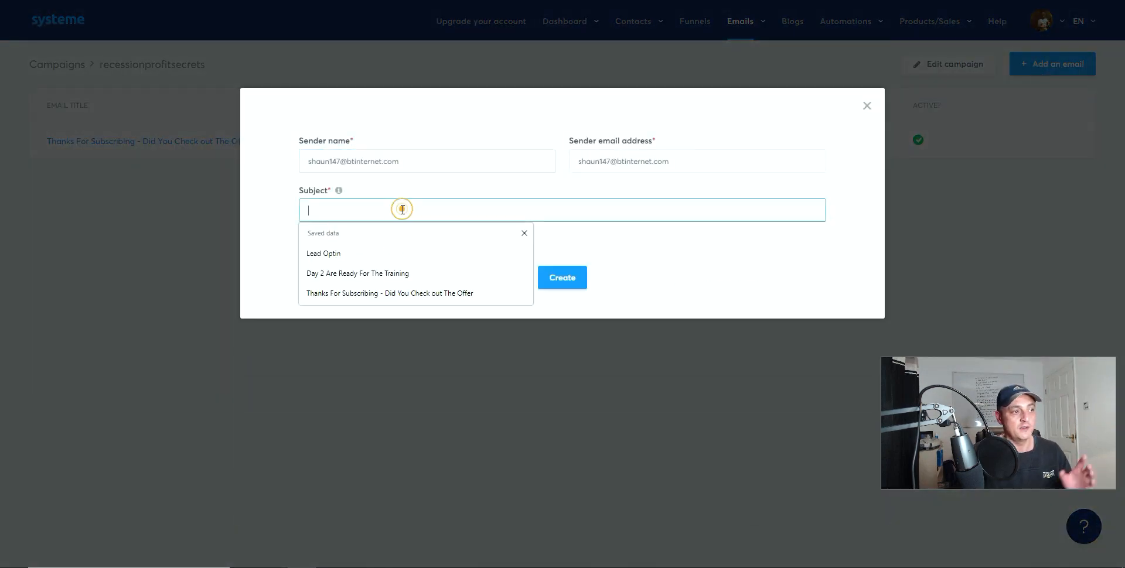
click(373, 273)
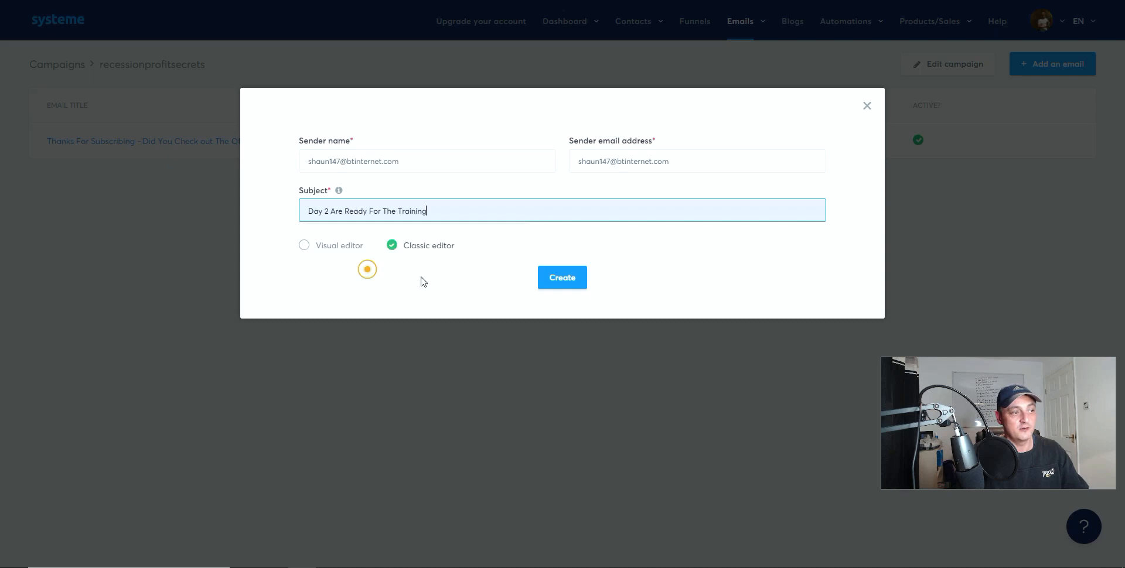
click(563, 278)
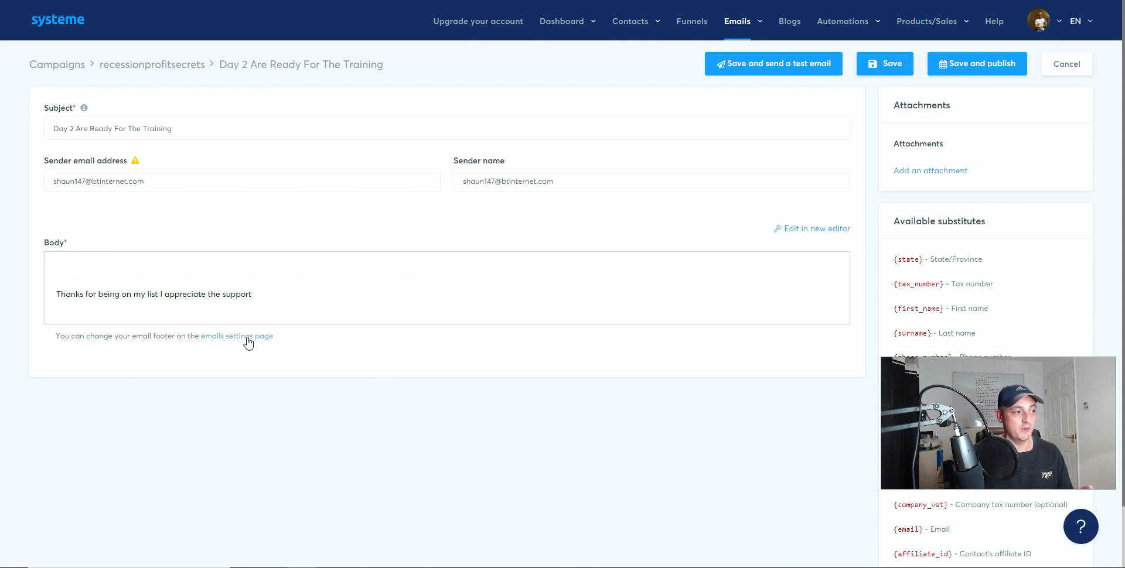
click(246, 319)
click(236, 360)
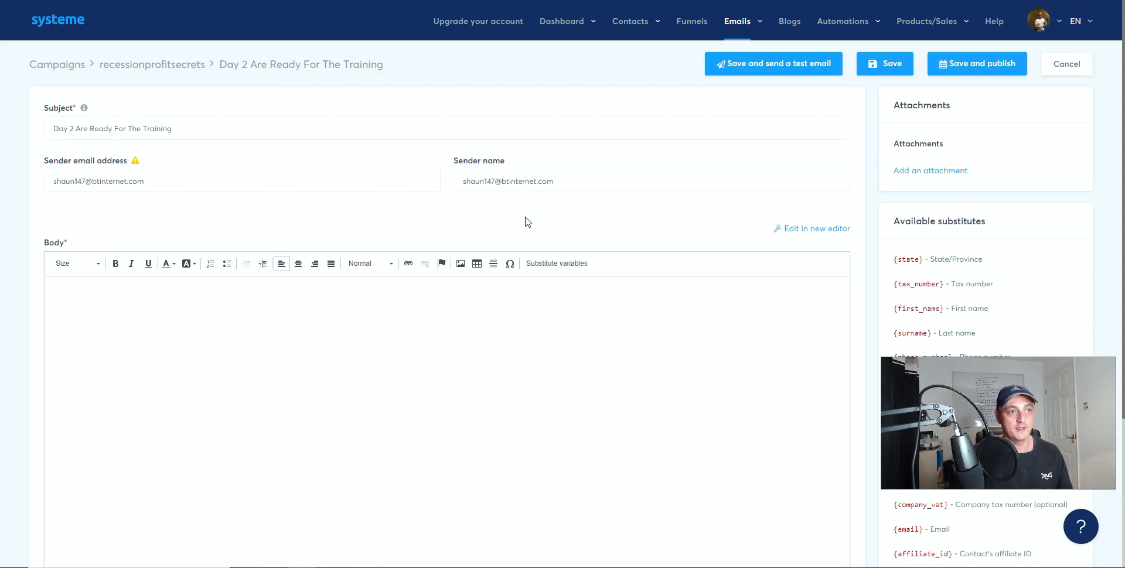
- Switch to the affiliate tools page and copy the email body of the 'Direct to VSL: Secret Meeting Angle (Short)' swipe
key(ctrl+Tab)
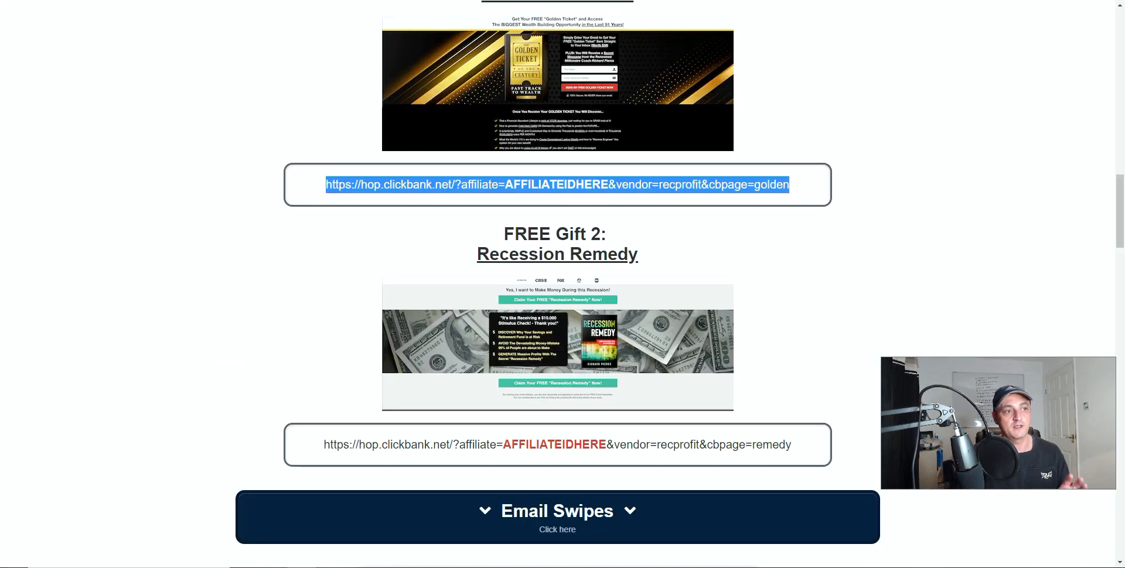
scroll(775, 371, down, 12)
scroll(761, 366, down, 15)
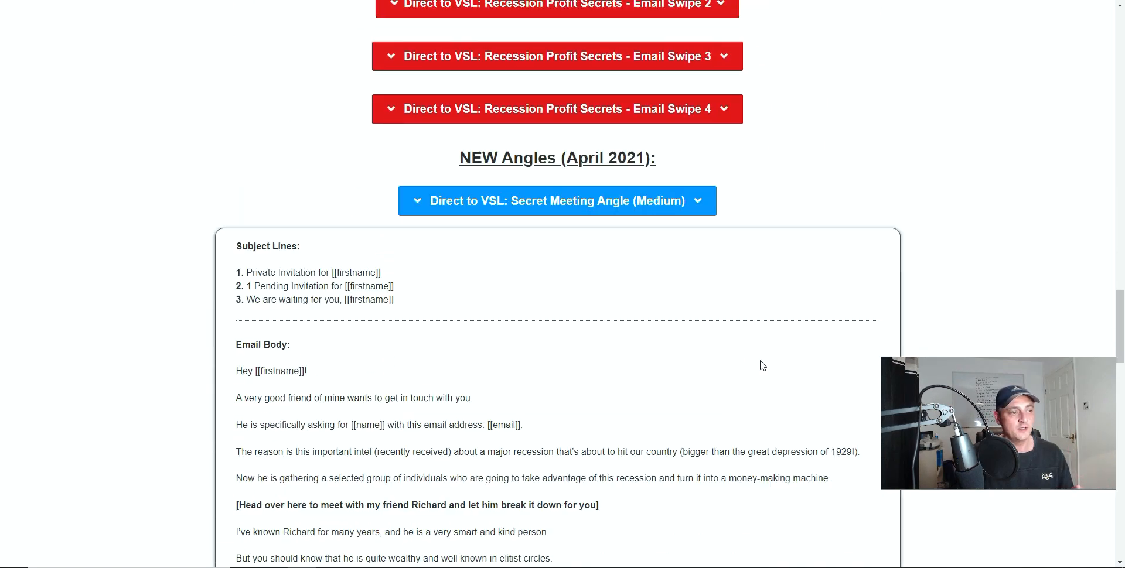
click(546, 164)
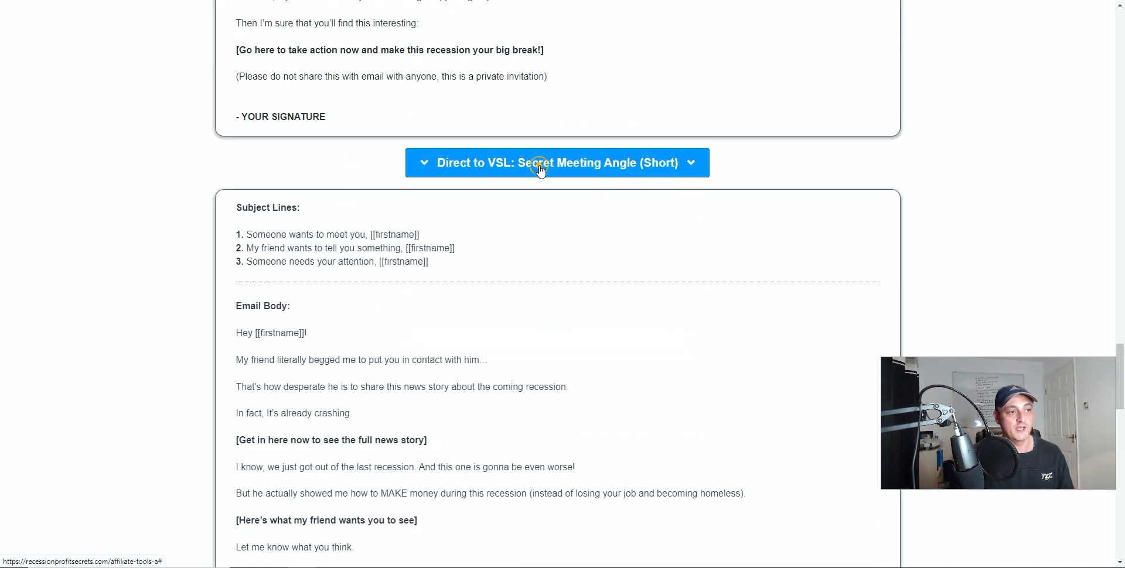
scroll(523, 269, down, 3)
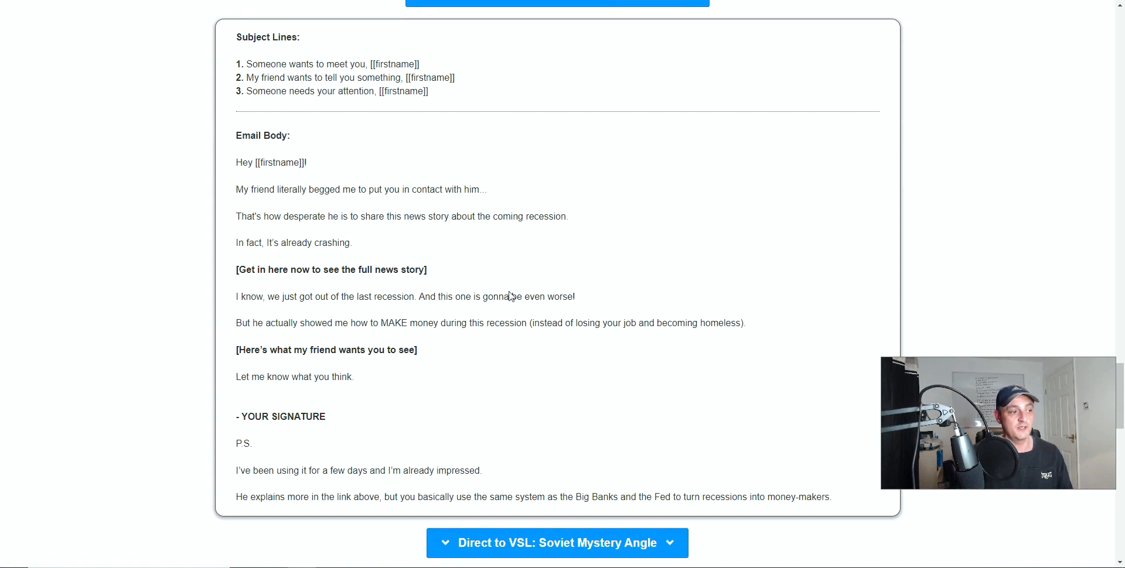
drag(840, 497, 224, 159)
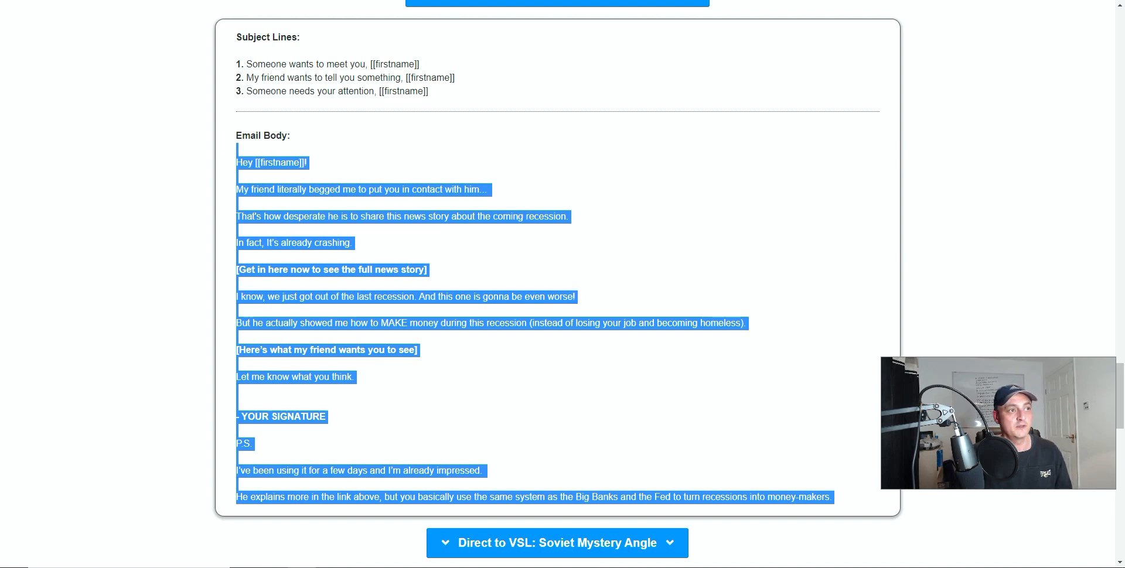
- Return to the Day 2 campaign email and paste the copied swipe into its empty body
click(410, 0)
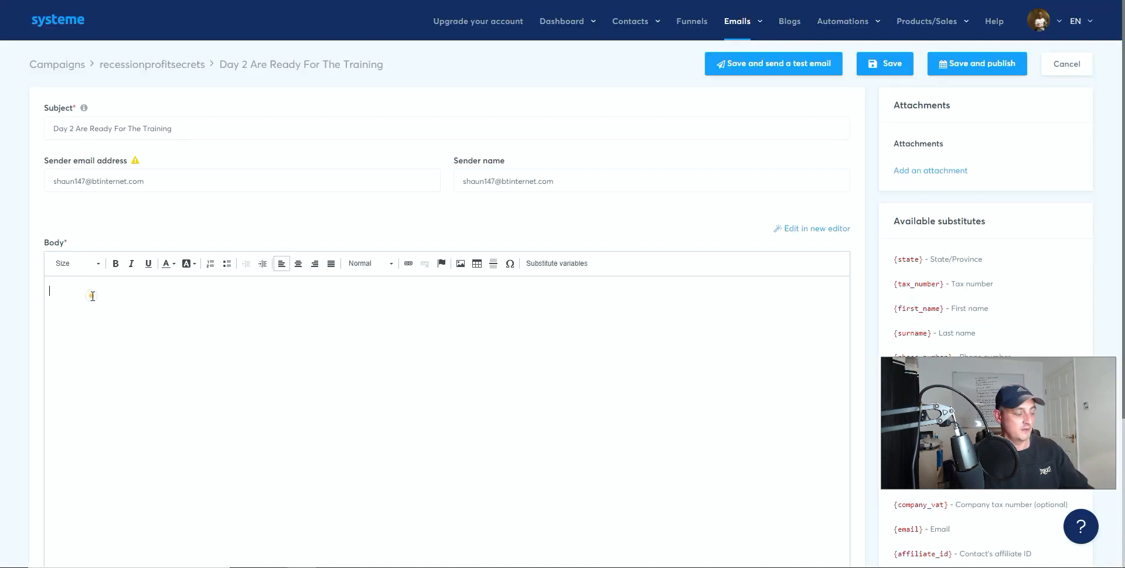
key(ctrl+v)
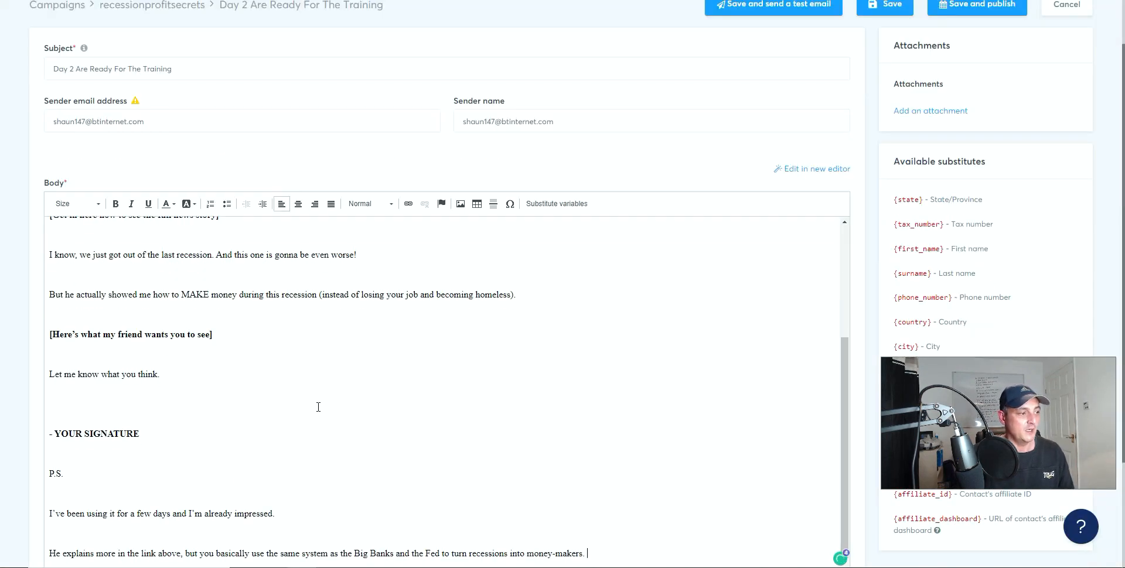
scroll(254, 352, up, 1)
scroll(252, 351, down, 1)
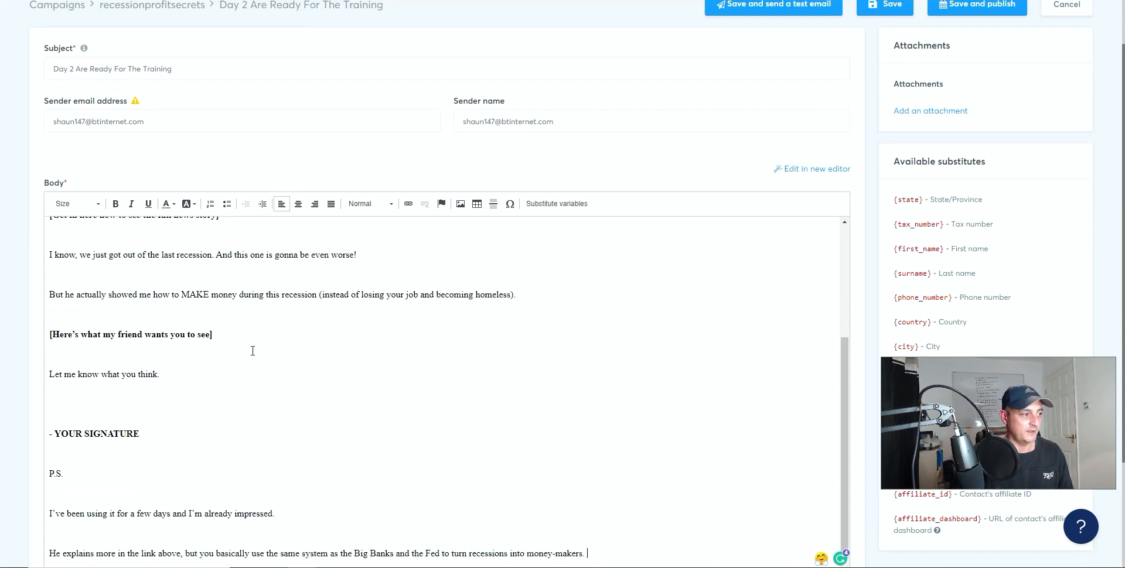
- Start a URL link on the line '[Get in here now to see the full news story]' in the email body
scroll(252, 351, up, 3)
drag(233, 321, 16, 312)
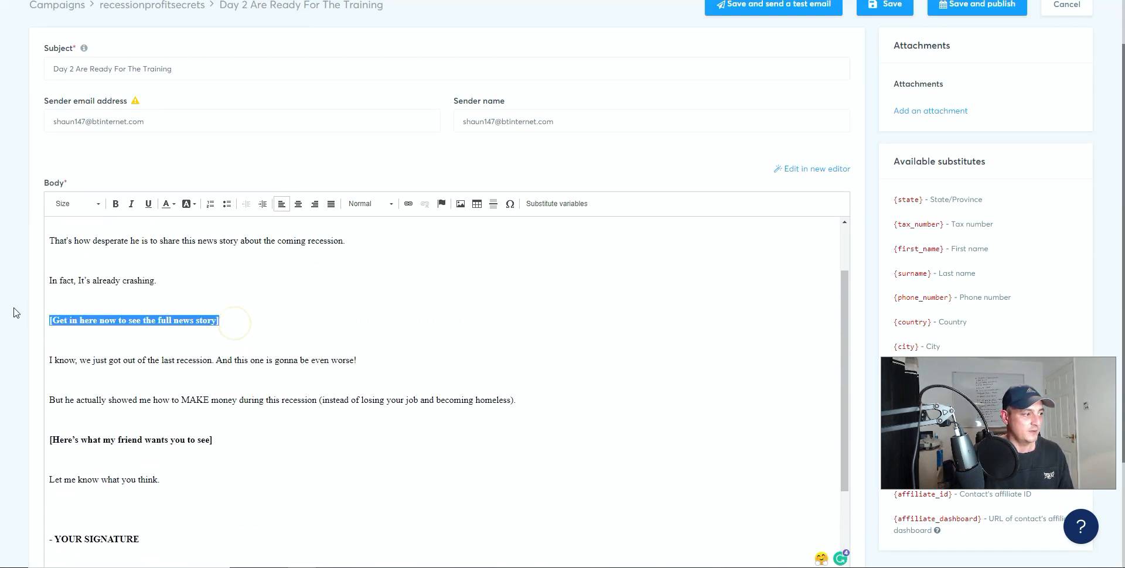
click(410, 204)
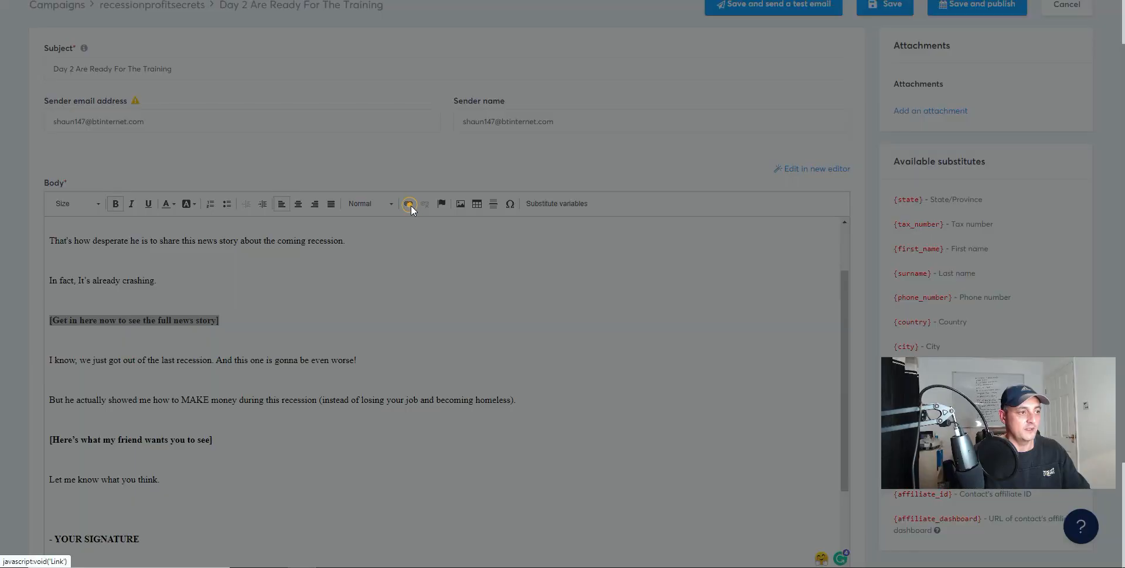
click(515, 322)
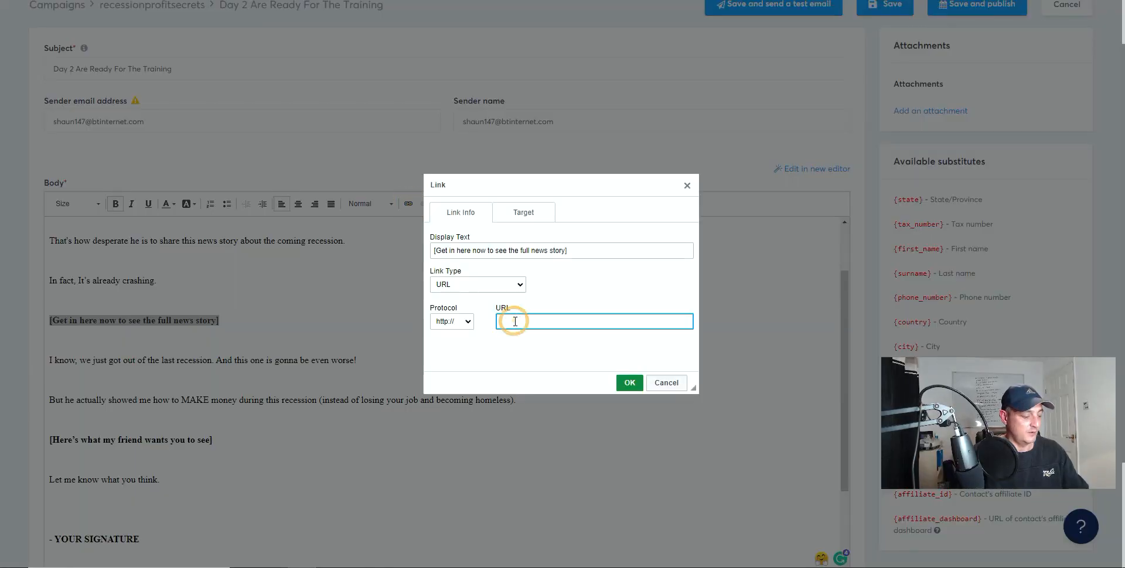
- Switch to the affiliate tools page and copy the Recession Remedy hoplink ending in 'vendor=recprofit&cbpage=remedy'
click(638, 0)
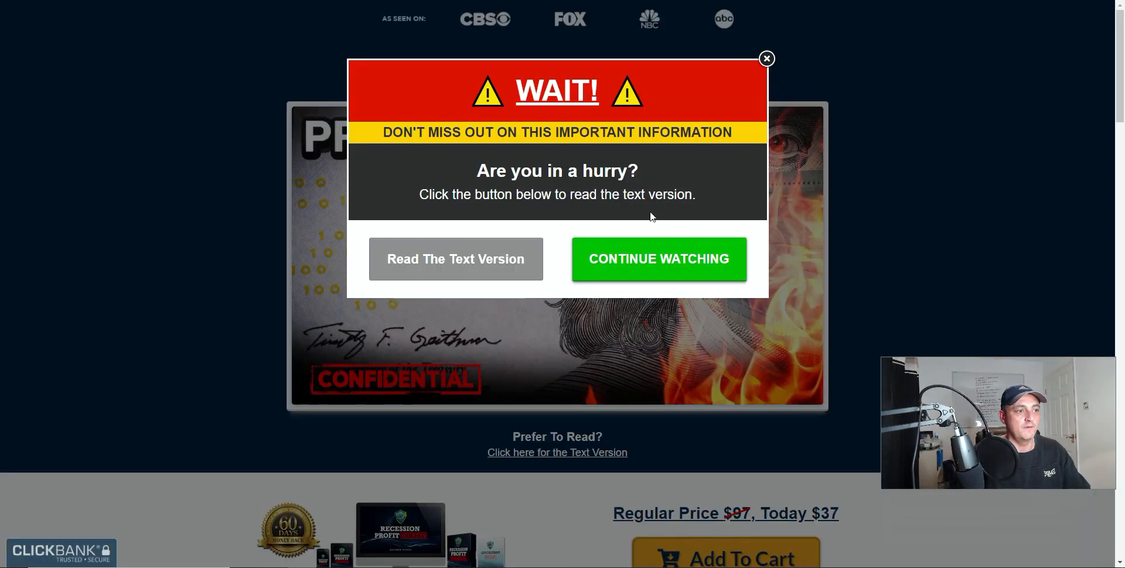
click(721, 0)
scroll(886, 305, up, 6)
scroll(886, 305, up, 15)
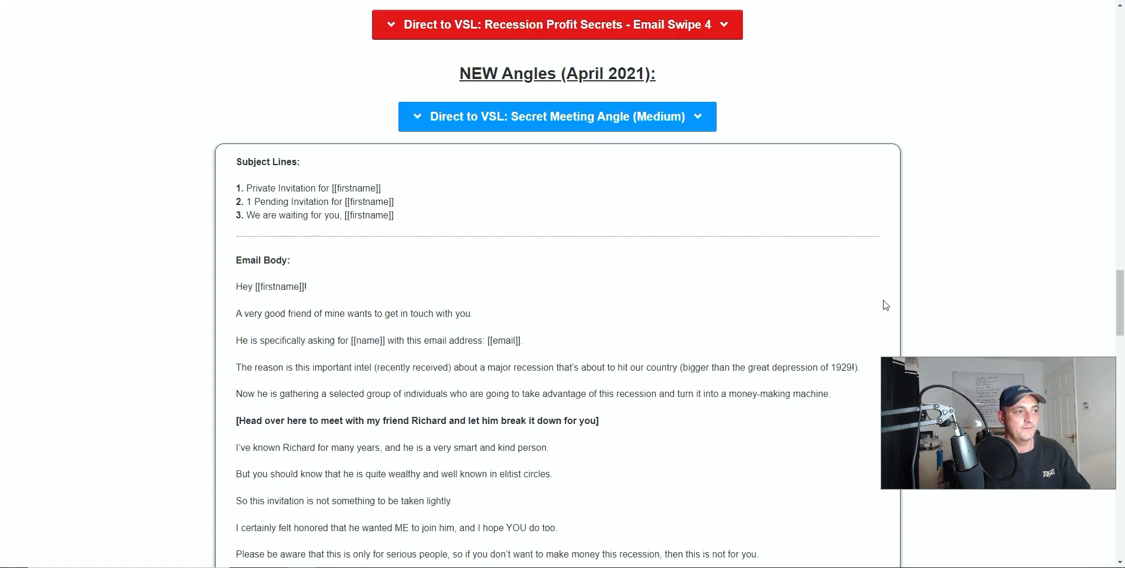
drag(790, 360, 317, 358)
key(ctrl+c)
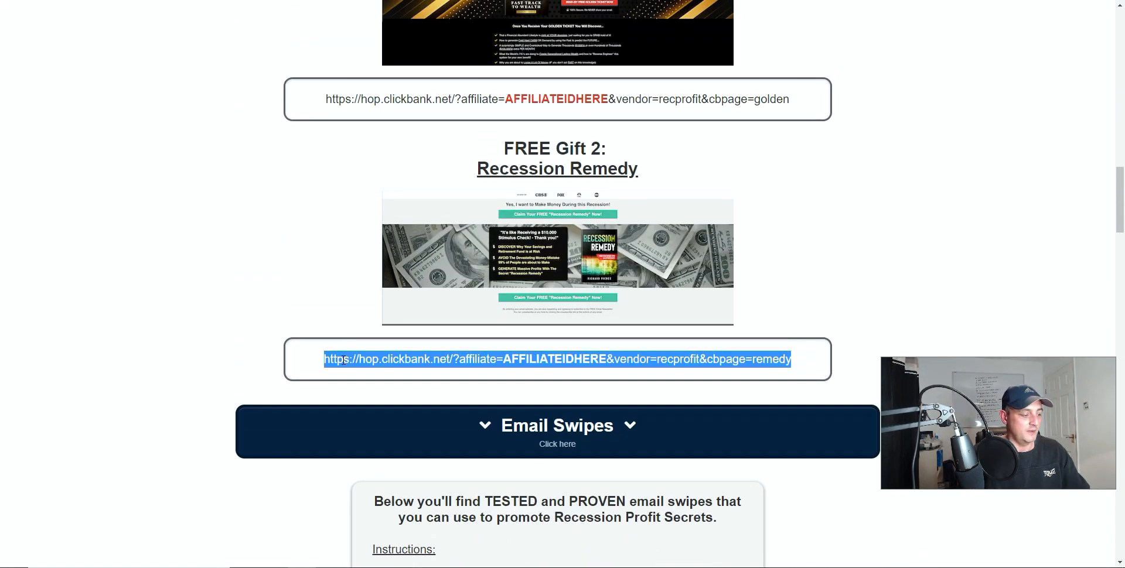
- Return to the campaign email and apply the copied Recession Remedy hoplink as the URL of the news story line
click(440, 1)
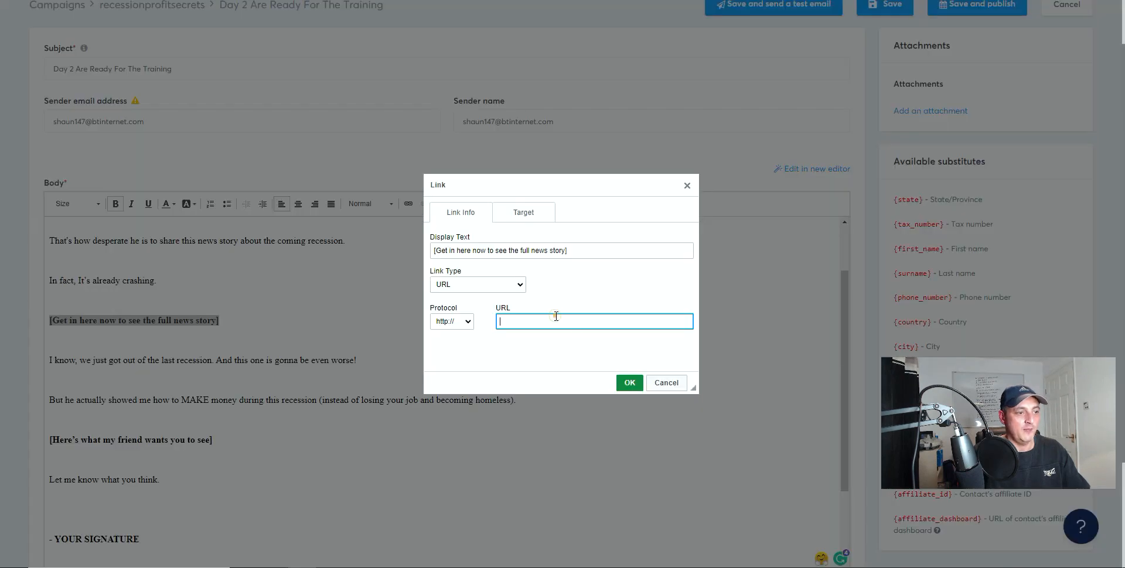
key(ctrl+v)
click(630, 383)
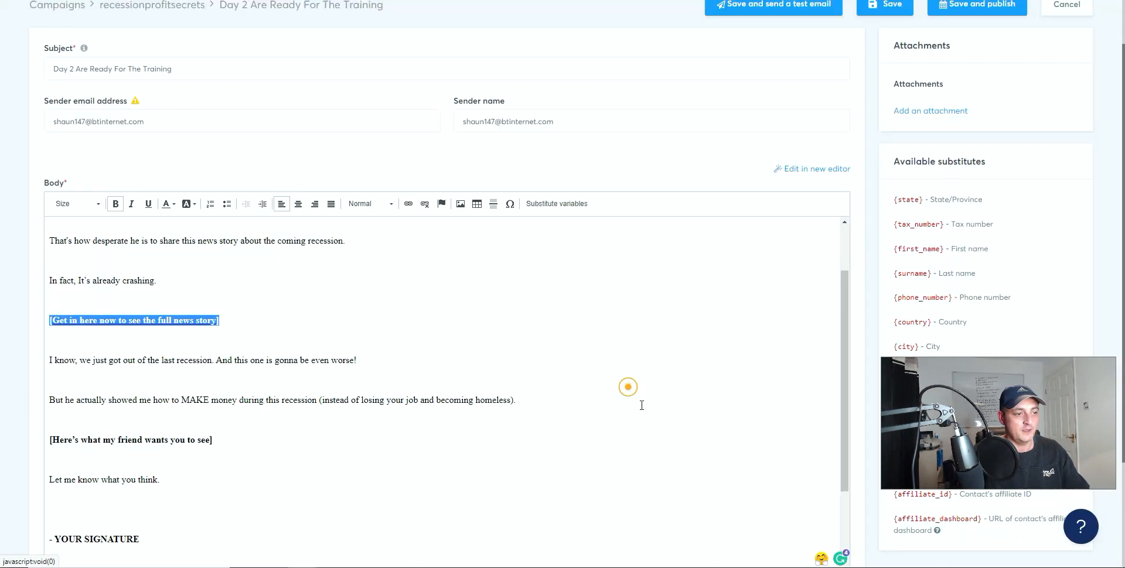
click(679, 453)
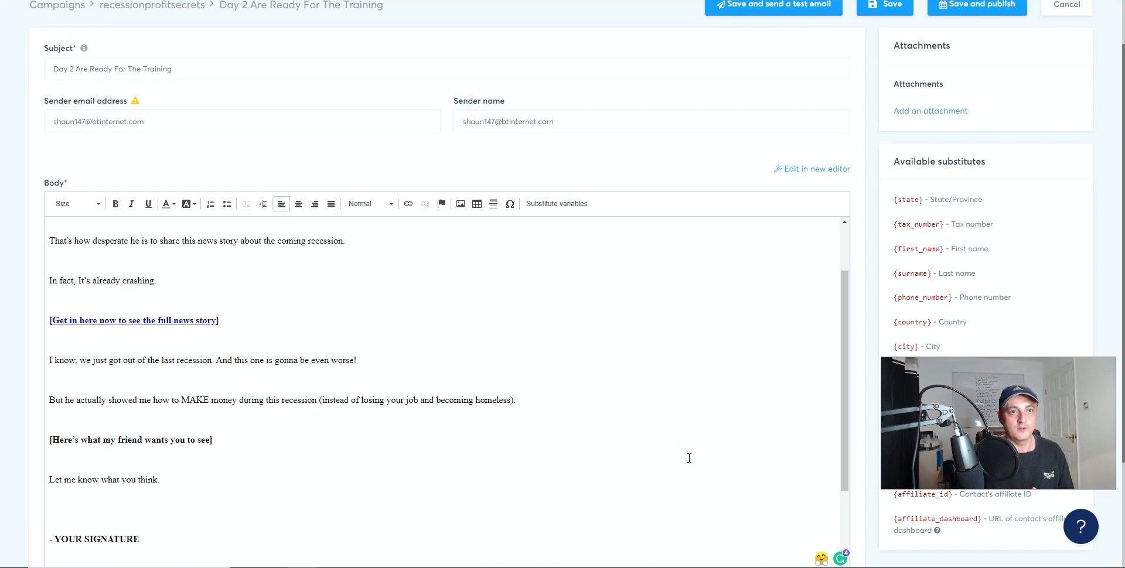
- Publish the Day 2 email with a delay of 1 minute after the 'Thanks For Subscribing - Did You Check out The Offer' email
scroll(689, 459, up, 2)
scroll(824, 350, up, 1)
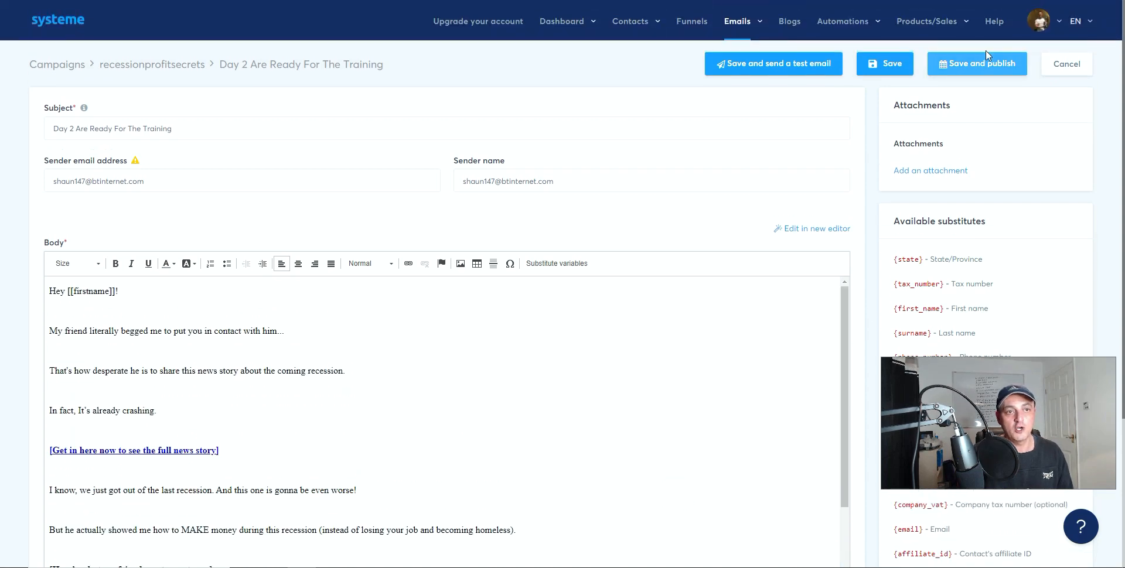
click(975, 69)
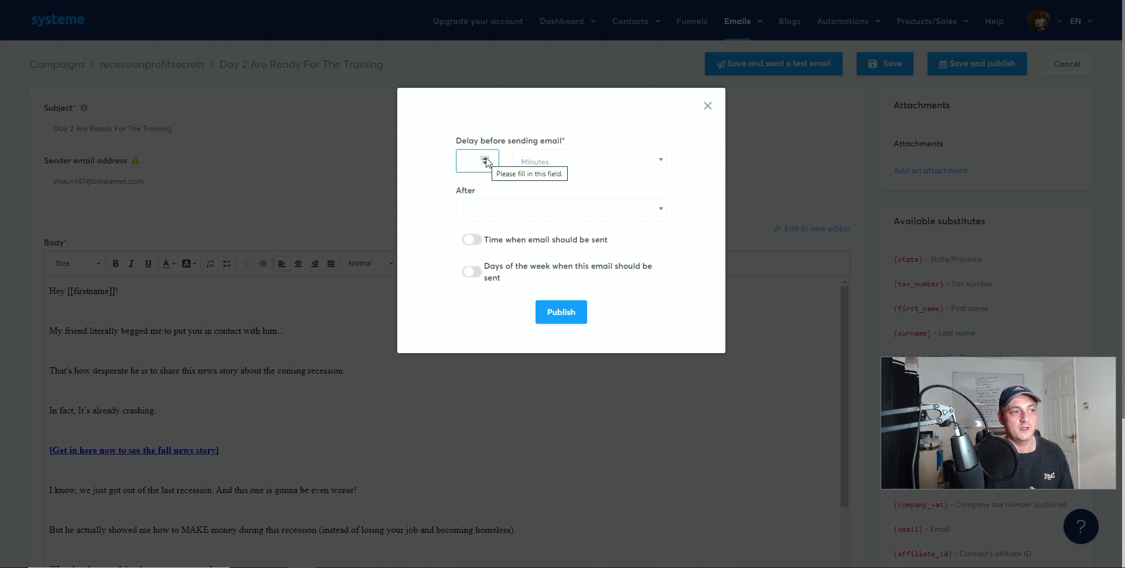
click(477, 206)
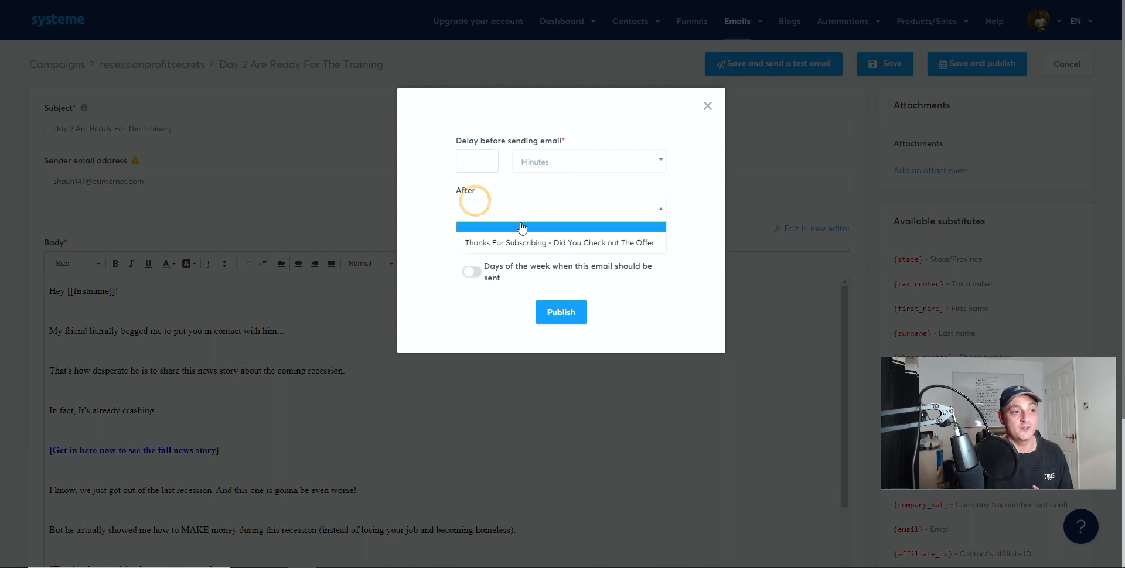
click(545, 244)
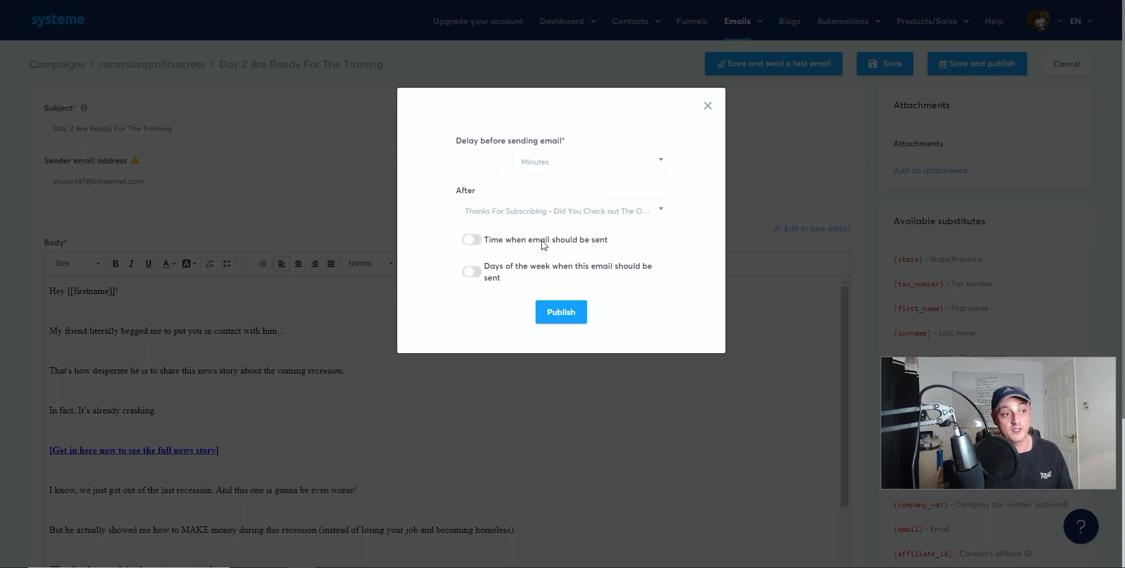
click(561, 313)
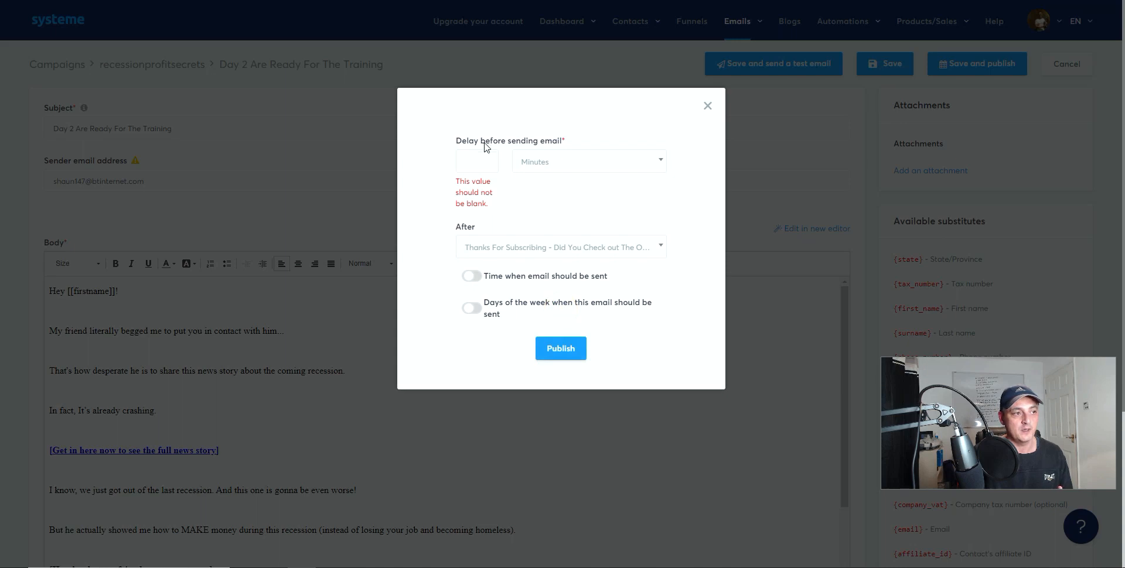
click(477, 166)
click(485, 158)
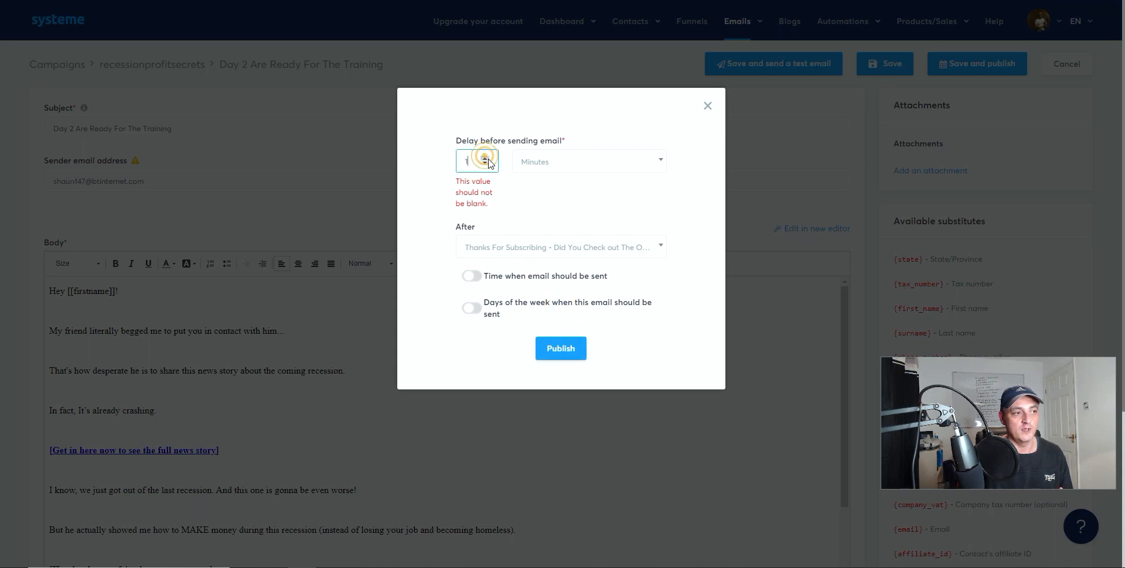
click(553, 355)
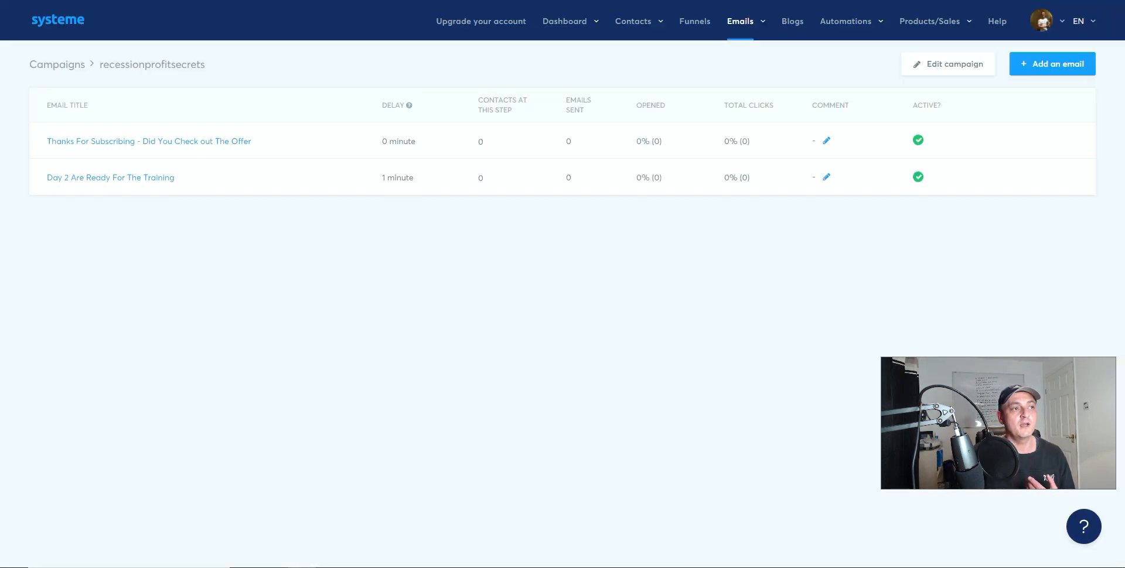
- Open the list of funnels
mouse_move(578, 25)
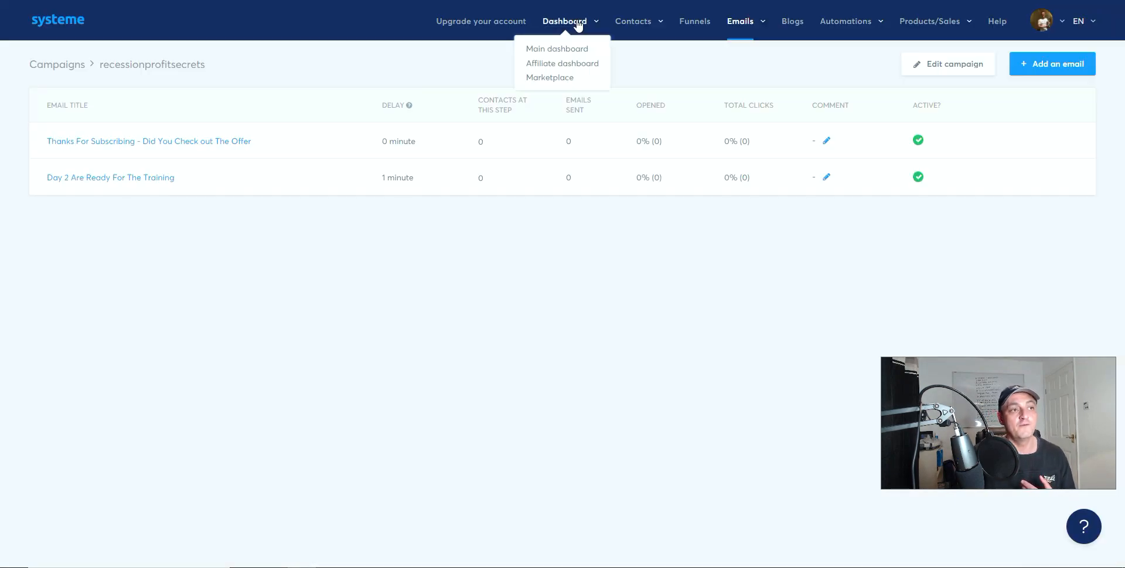
click(683, 25)
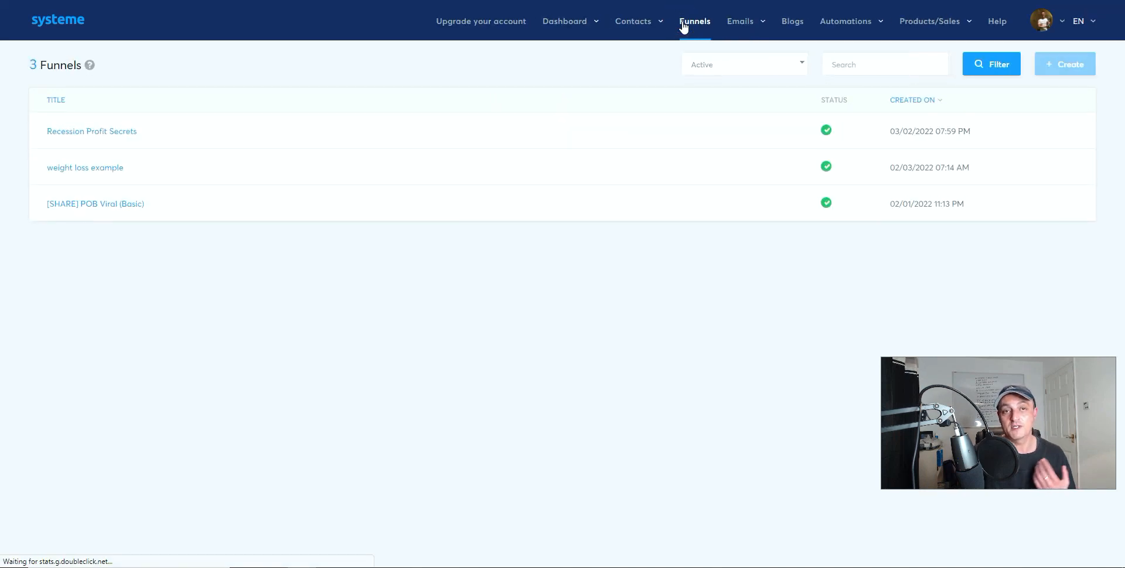